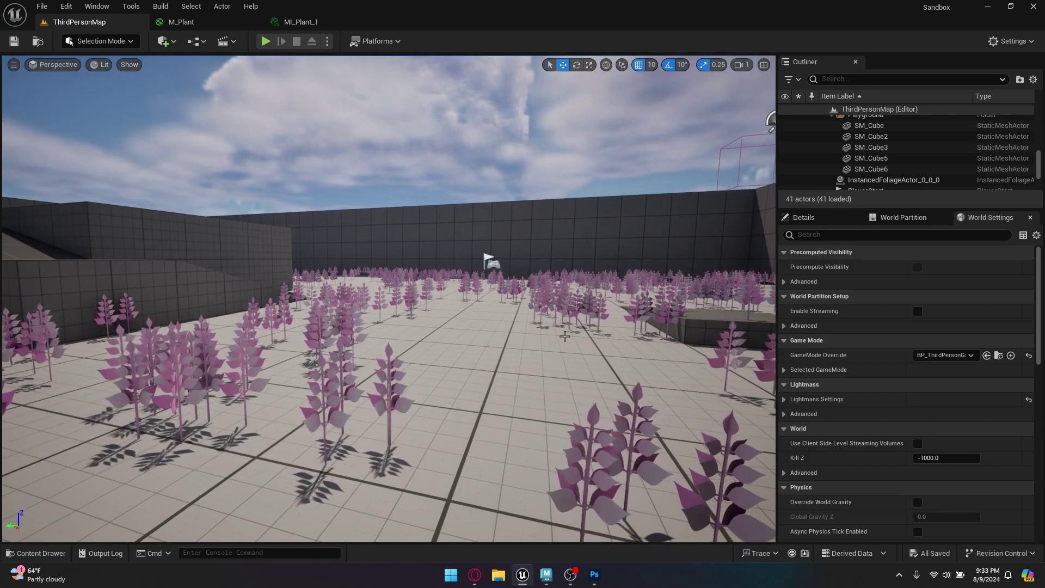
key(a)
mouse_move(565, 337)
right_down()
mouse_move(632, 314)
mouse_move(359, 335)
mouse_move(597, 338)
mouse_move(610, 298)
mouse_move(596, 339)
mouse_move(564, 337)
right_up()
key(w)
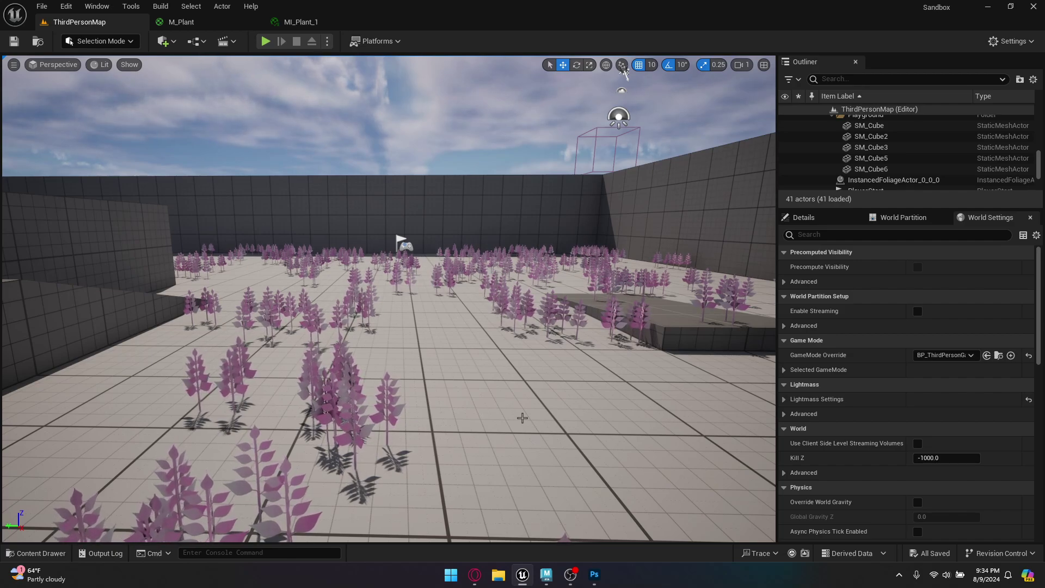
Switch to Photoshop and create a new 2048 x 2048 px document at 72 ppi with a white background.
mouse_move(596, 579)
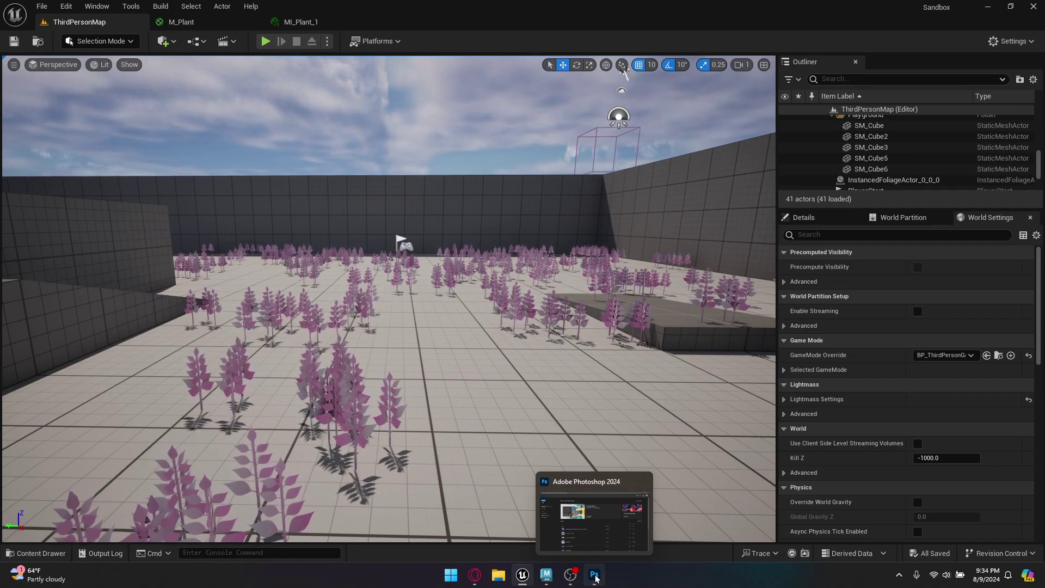
click(595, 576)
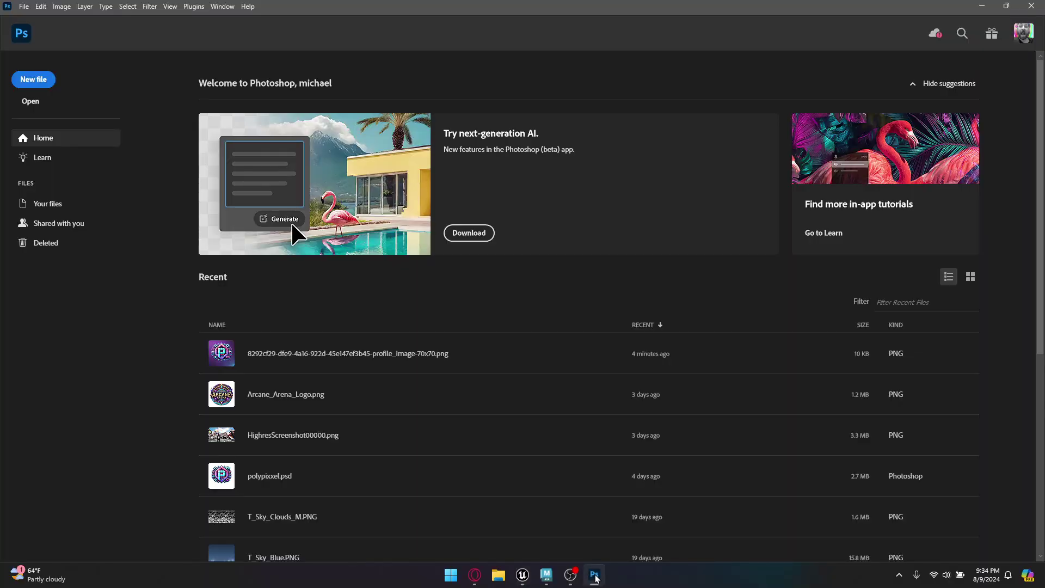
click(47, 81)
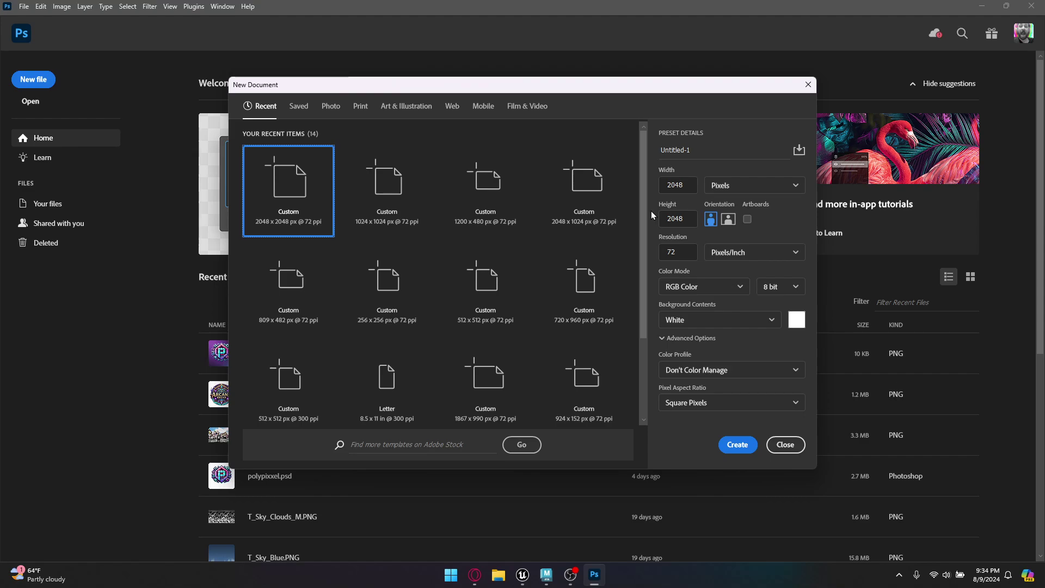
mouse_move(548, 584)
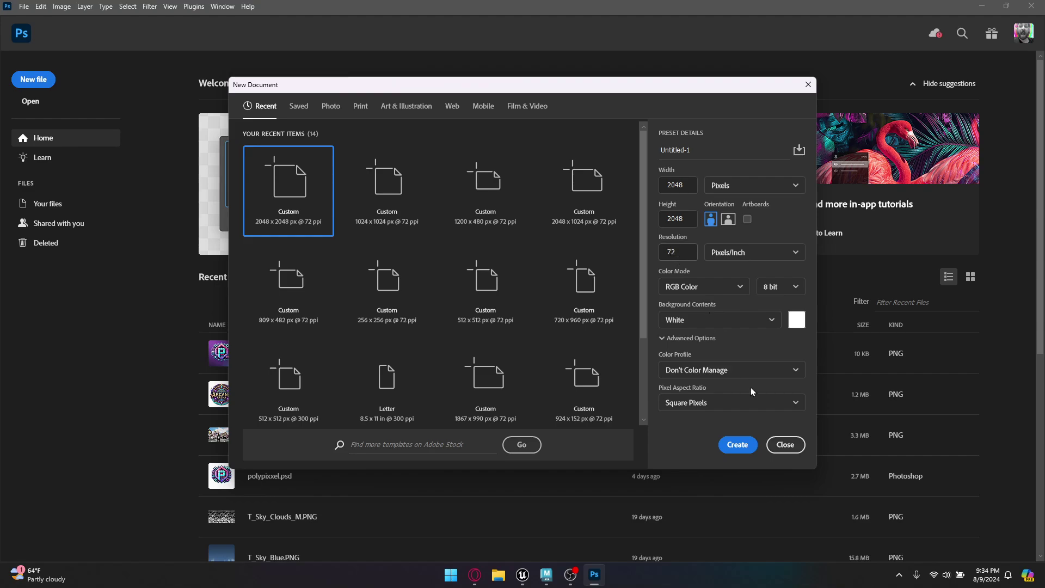
click(730, 452)
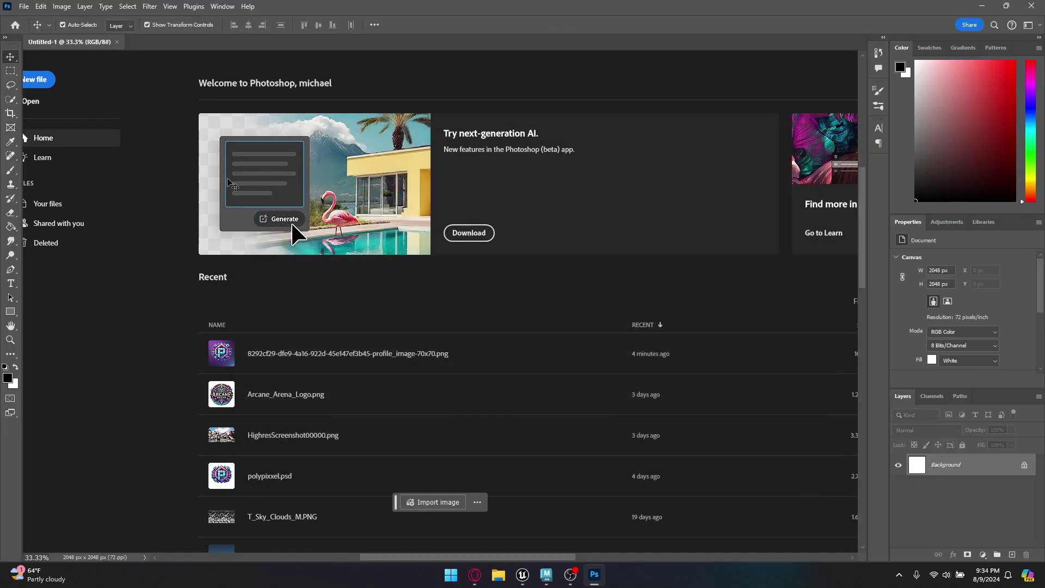
Convert the locked background into an editable layer and fill it with black using the Paint Bucket.
double_click(1008, 472)
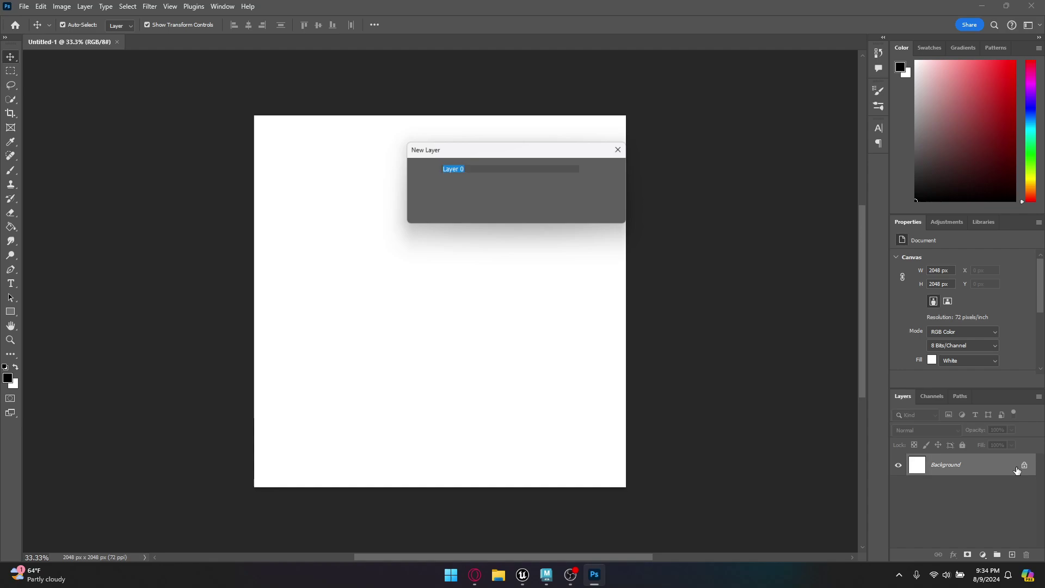
click(611, 173)
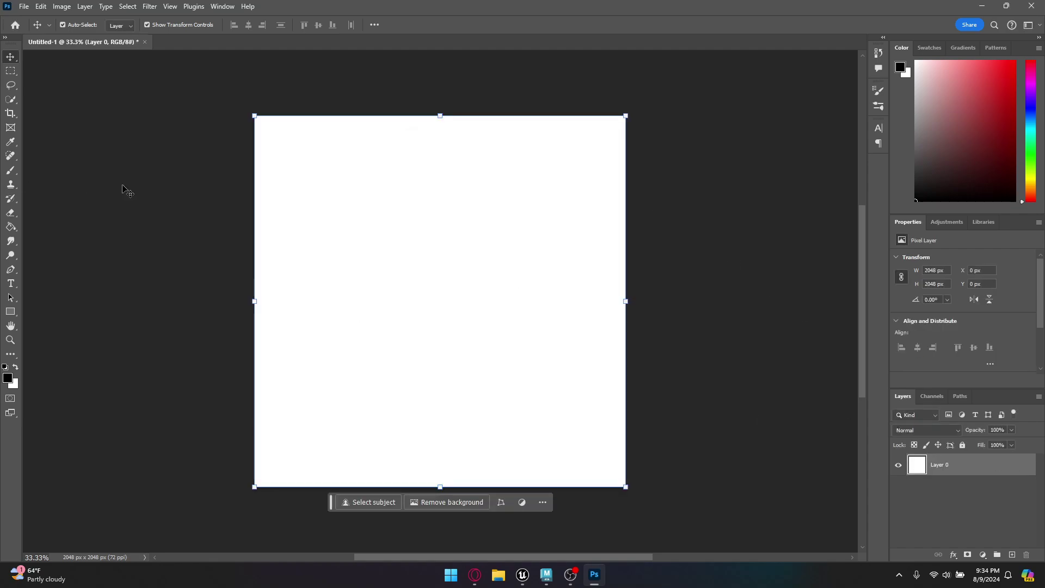
click(11, 227)
click(419, 289)
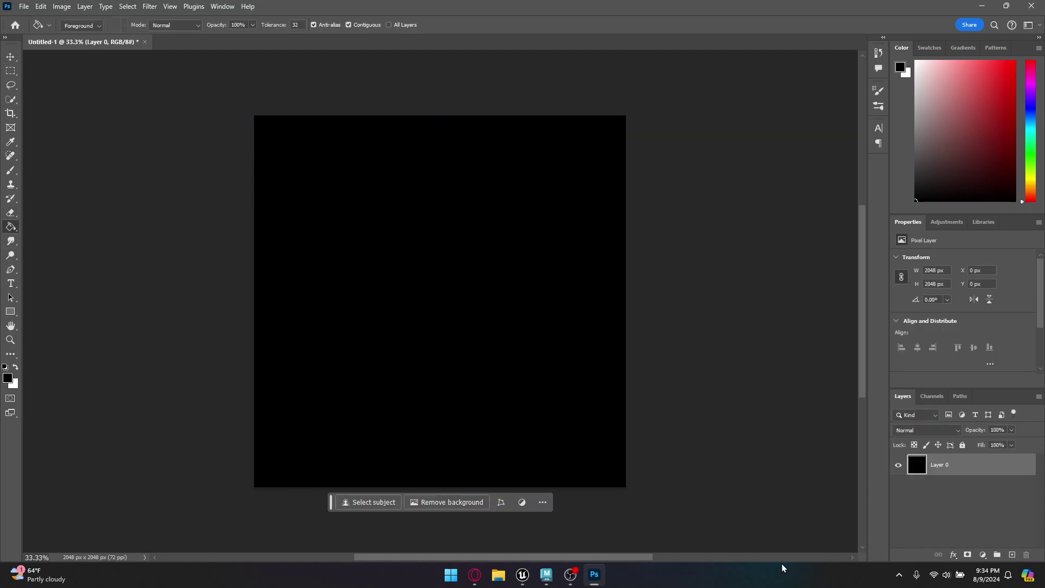
Add a new empty layer above the black one and choose the CLOUD_4 brush from the anime cloud brushes.
click(1011, 555)
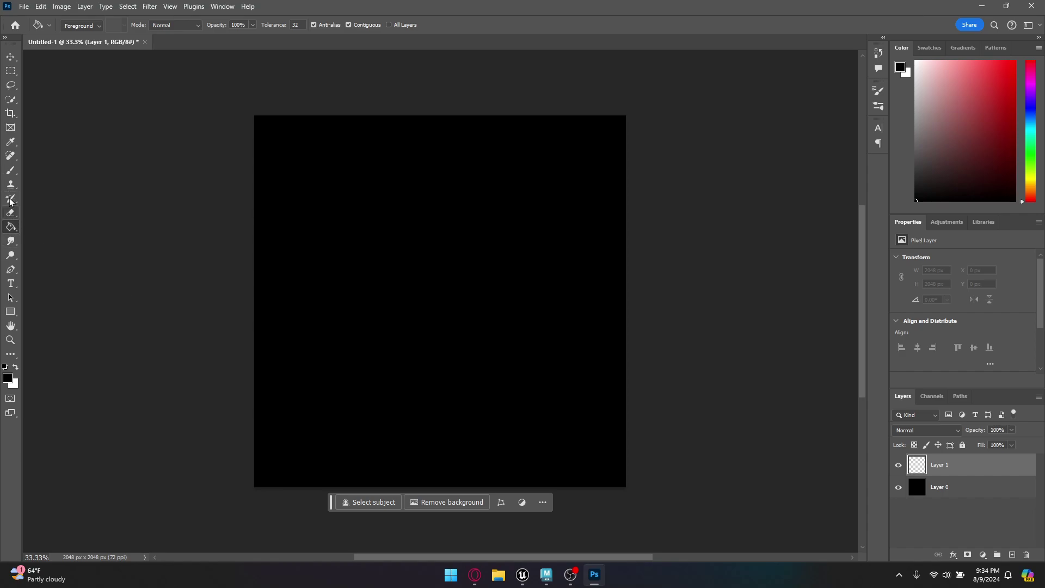
click(12, 172)
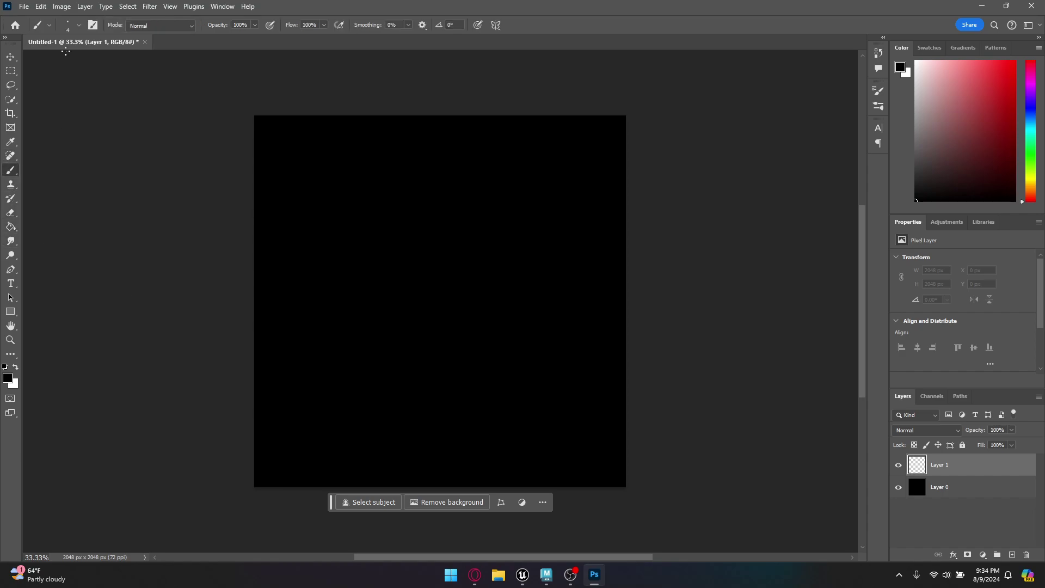
click(78, 25)
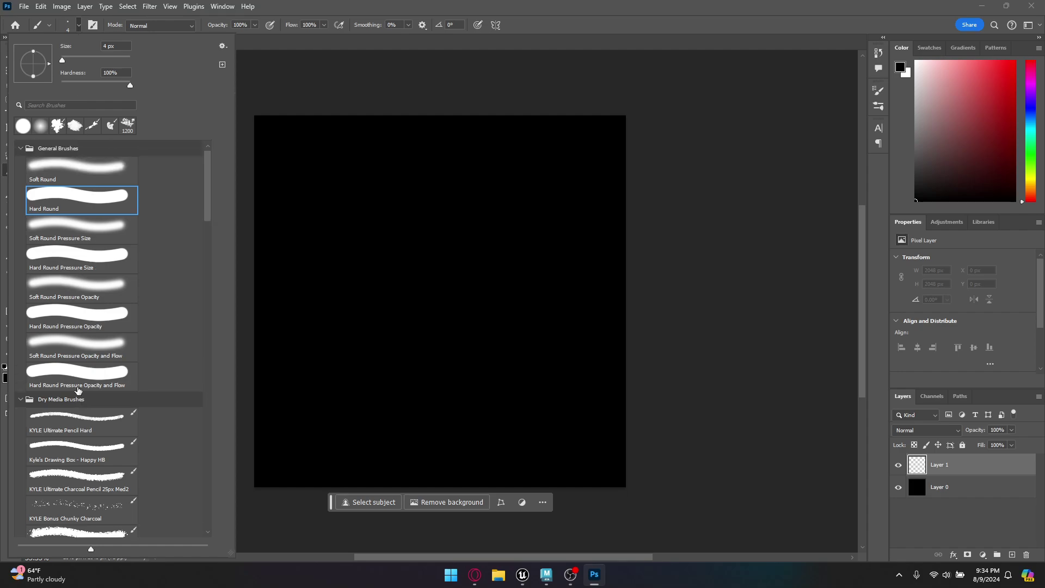
scroll(43, 358, down, 10)
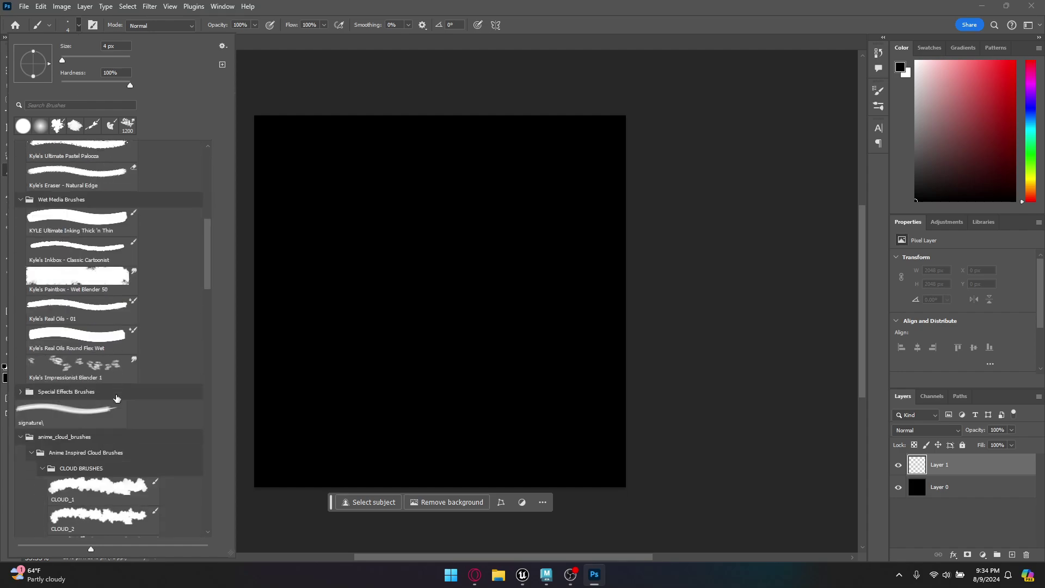
scroll(117, 410, down, 3)
click(89, 333)
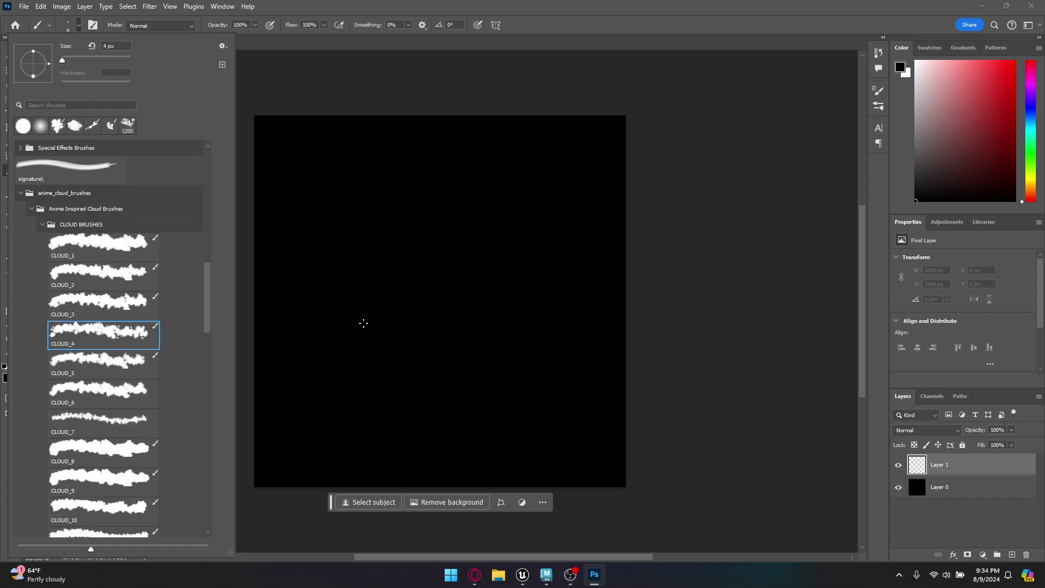
click(379, 337)
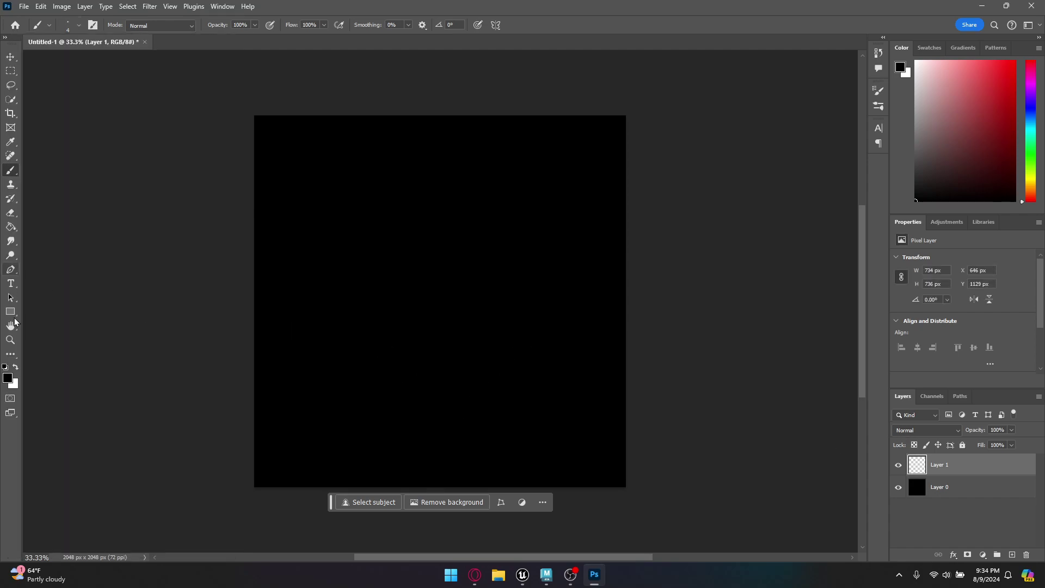
Toggle the visibility of the black Layer 0 to inspect what is painted on the layer above it.
click(898, 488)
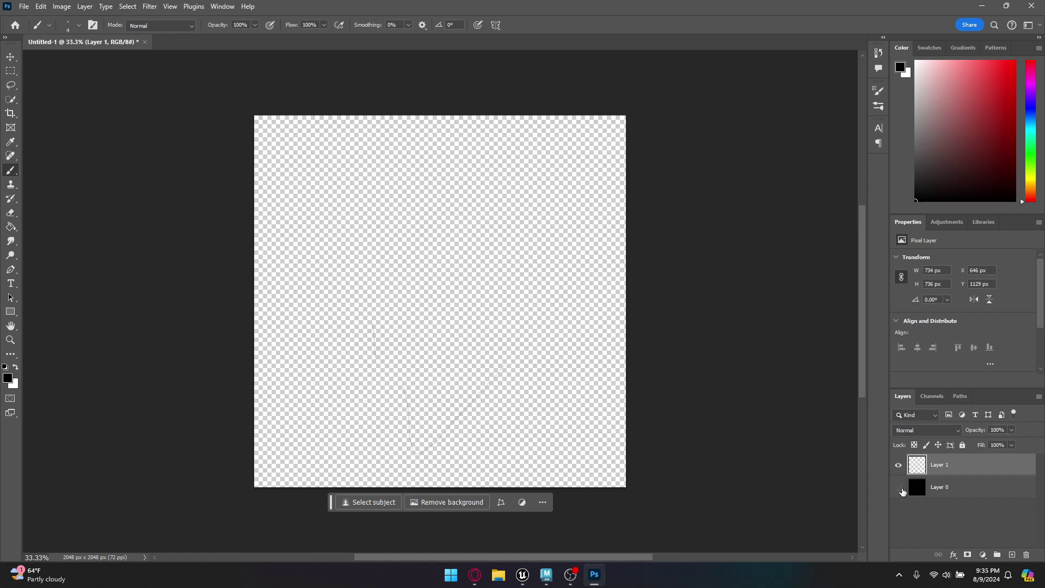
click(901, 489)
click(901, 490)
click(901, 489)
click(901, 490)
click(899, 488)
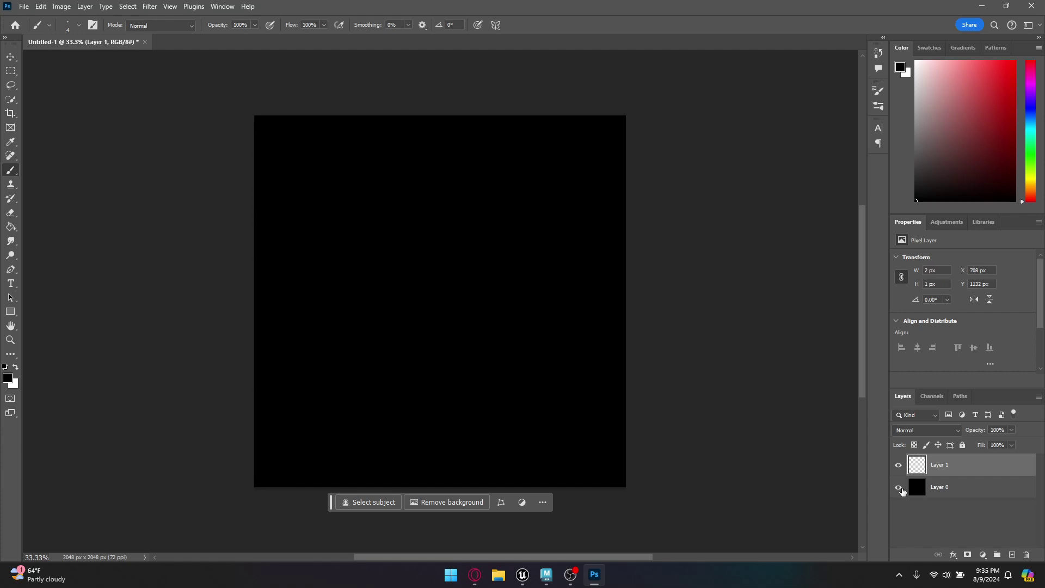
click(899, 487)
click(899, 488)
Make white the foreground color, undo the thin test stroke, and enlarge the cloud brush to 600 px.
click(15, 368)
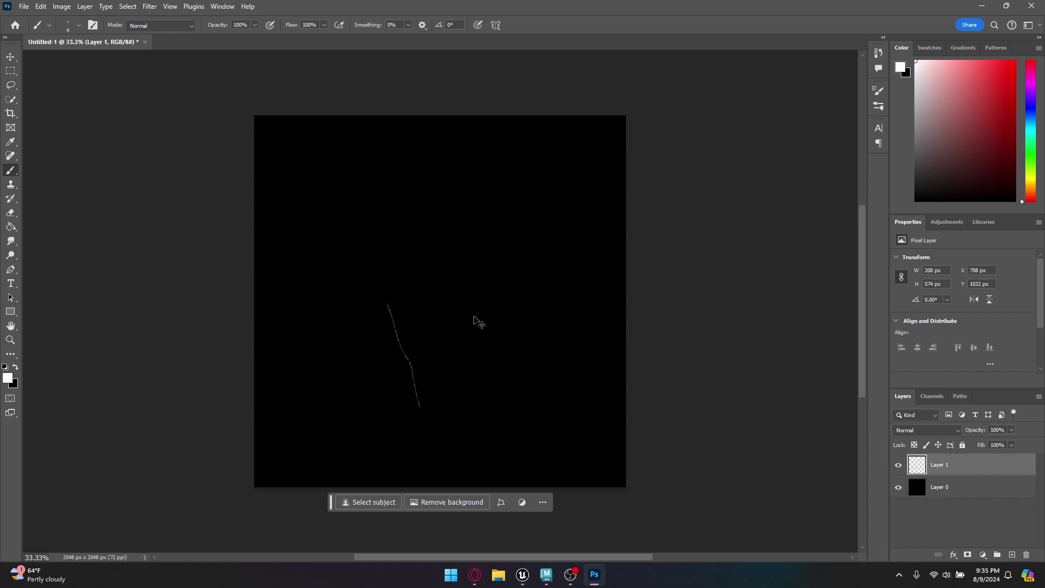
key(ctrl+z)
key(bracketright)
key(bracketright)
key(bracketright)
key(bracketright)
key(bracketright)
key(bracketright)
key(bracketright)
key(bracketright)
key(bracketright)
key(bracketright)
key(bracketright)
key(bracketright)
key(bracketright)
drag(418, 320, 443, 395)
key(ctrl+z)
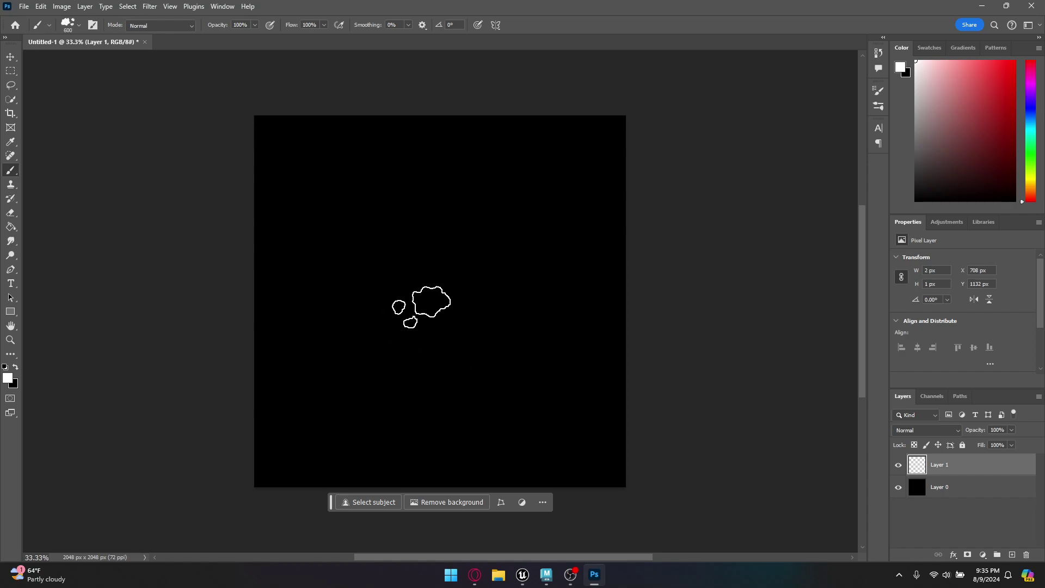
drag(422, 308, 431, 467)
key(ctrl+z)
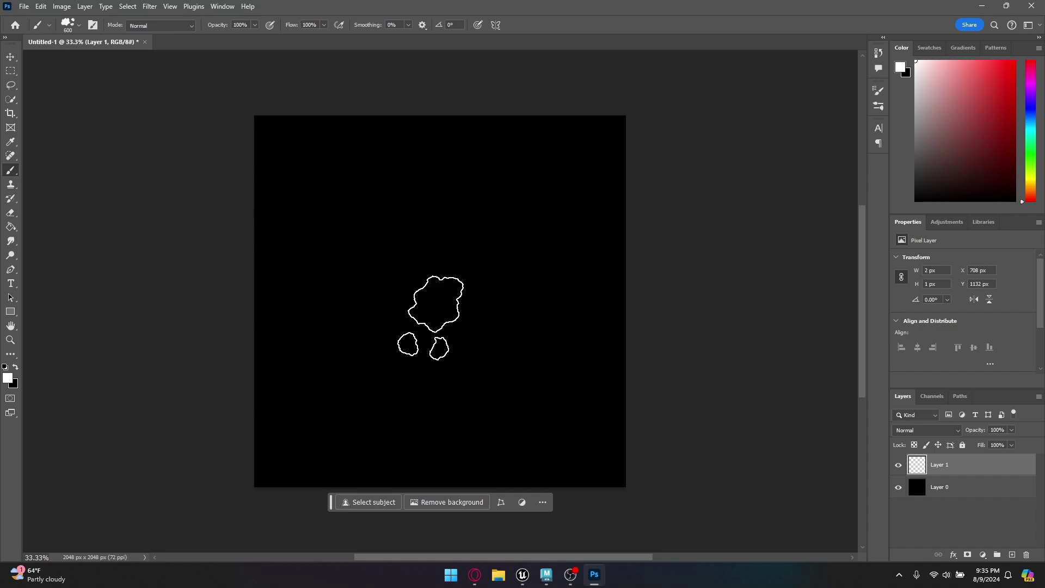
Reduce the brush to 400 px and paint a tall white plant shape on Layer 1, reaching down to the canvas's lower edge.
key(bracketleft)
key(bracketleft)
mouse_move(431, 316)
mouse_down()
mouse_move(427, 483)
mouse_move(432, 391)
mouse_move(442, 531)
mouse_move(443, 295)
mouse_move(414, 255)
mouse_up()
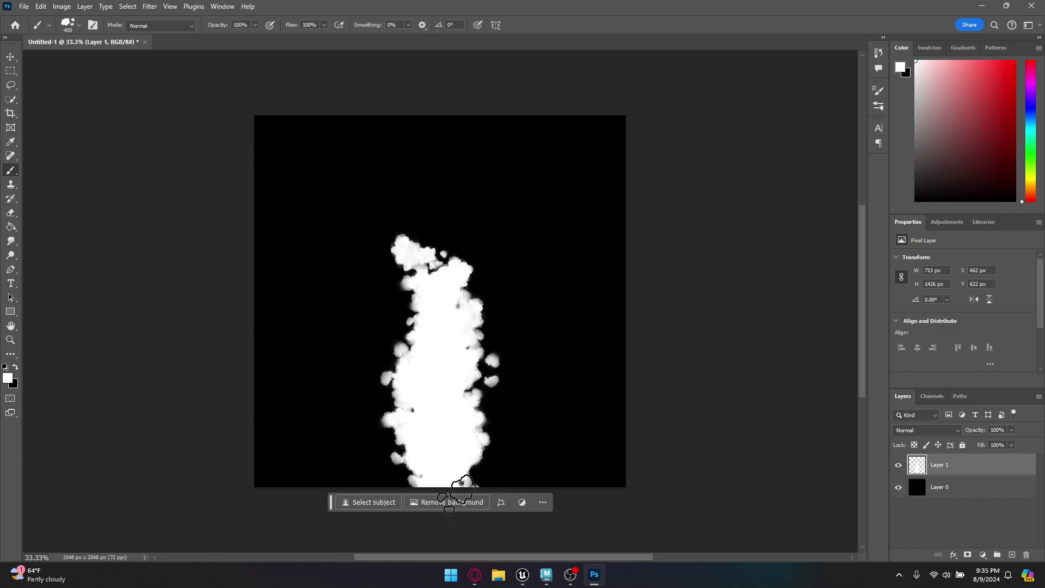
drag(450, 472, 449, 506)
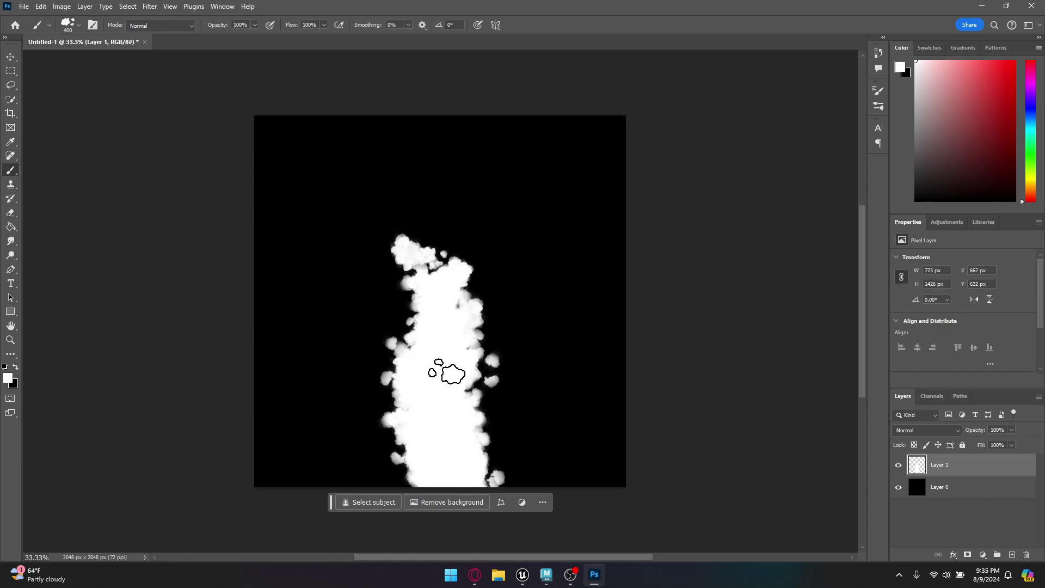
drag(451, 328, 436, 291)
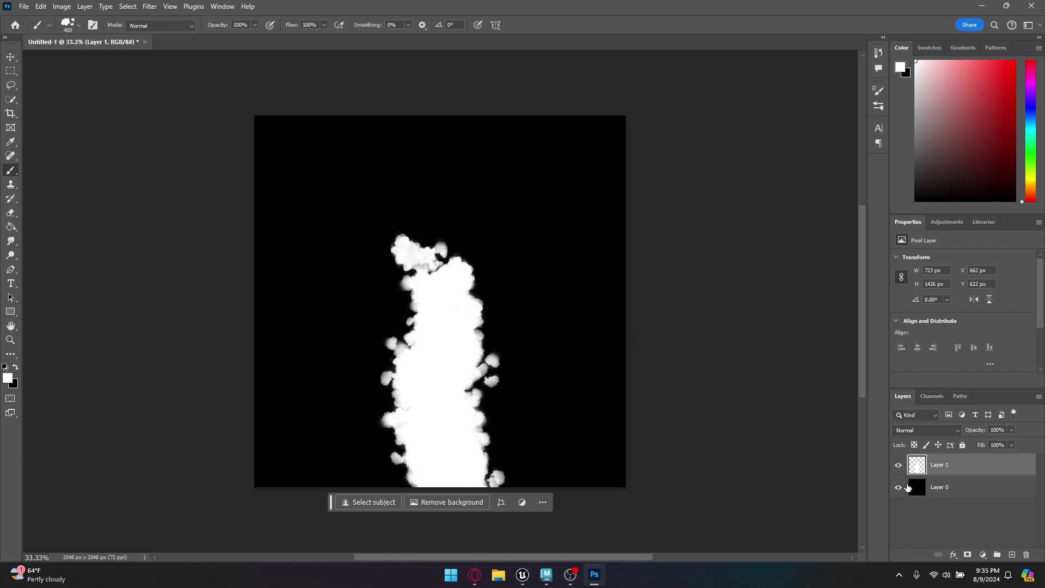
Start a quick PNG export and create and open a new folder named Plant_2 inside the fOLIAGE folder.
click(25, 7)
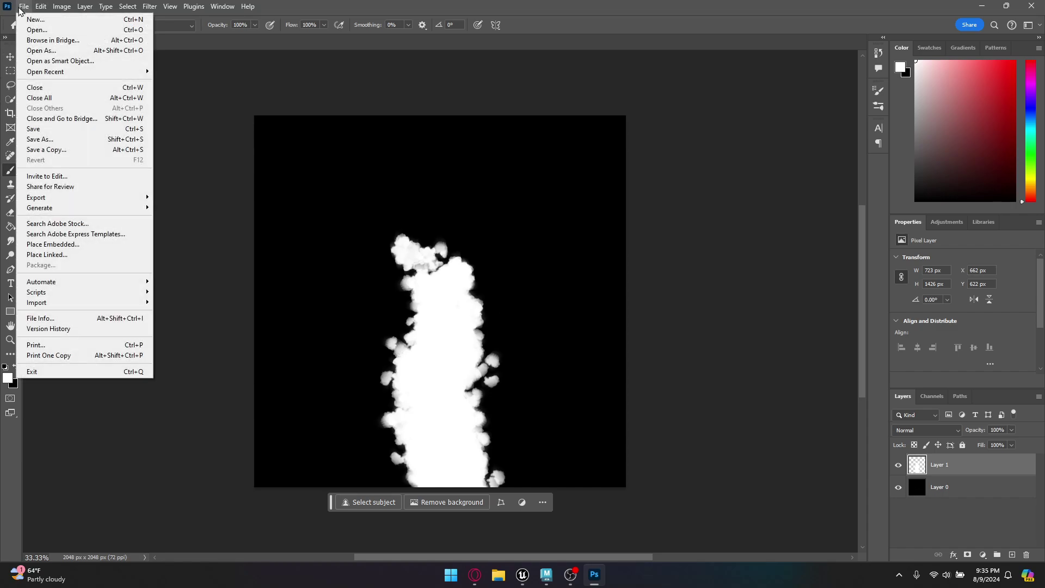
mouse_move(48, 199)
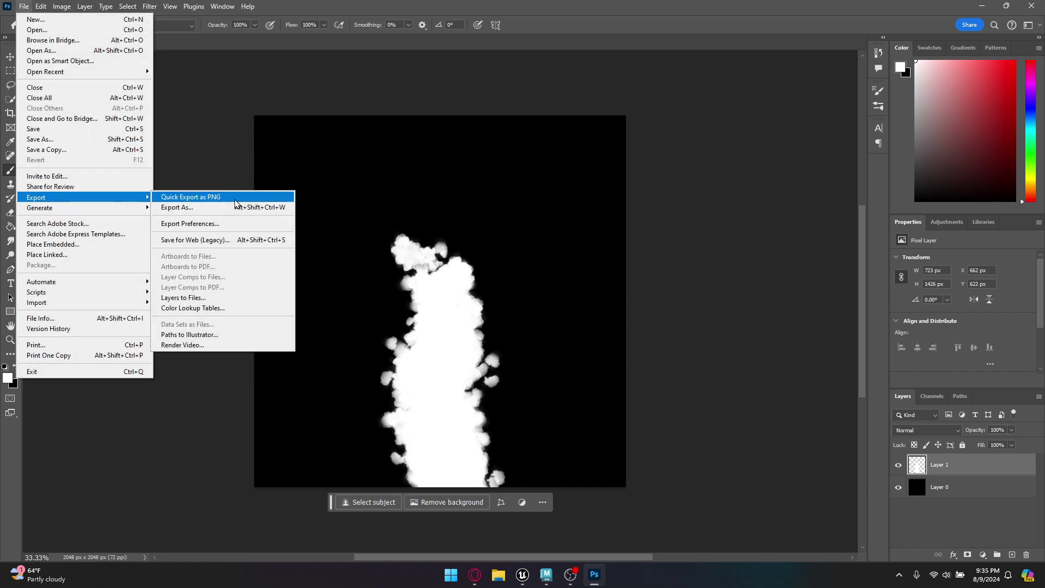
click(235, 199)
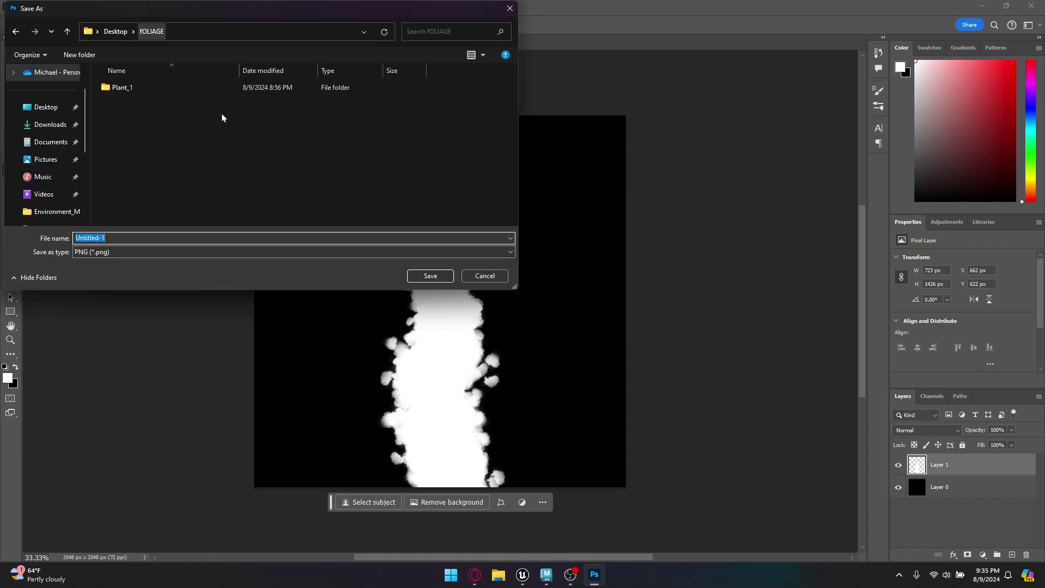
right_click(150, 169)
mouse_move(187, 295)
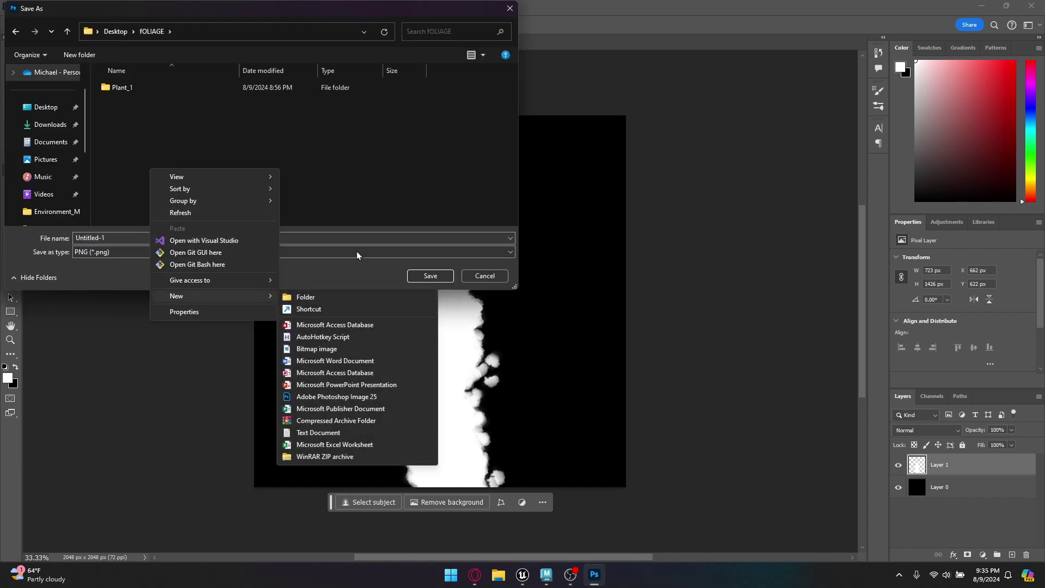
click(332, 296)
text(Plant)
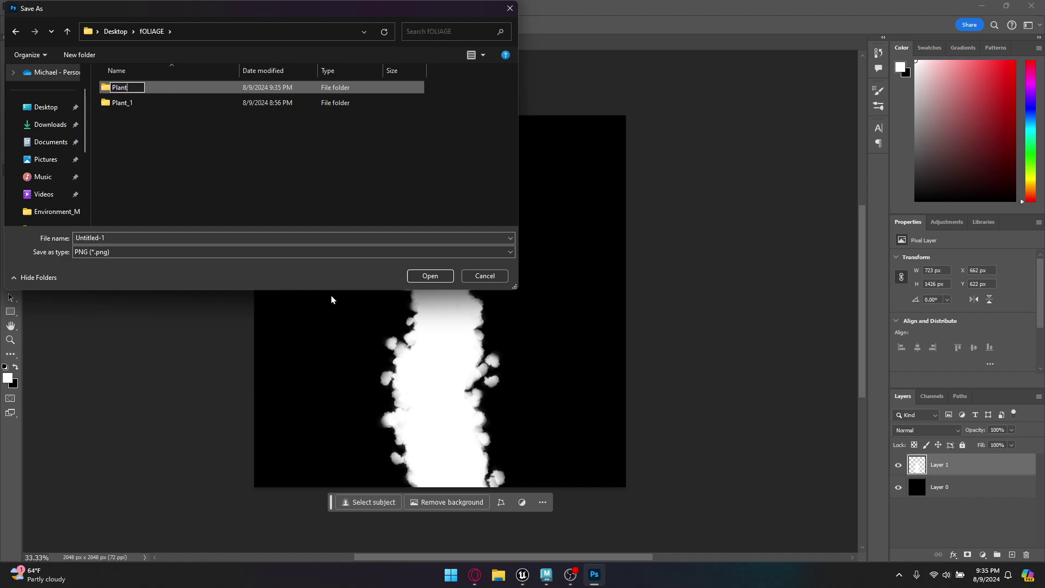
text(_2)
key(Return)
key(Return)
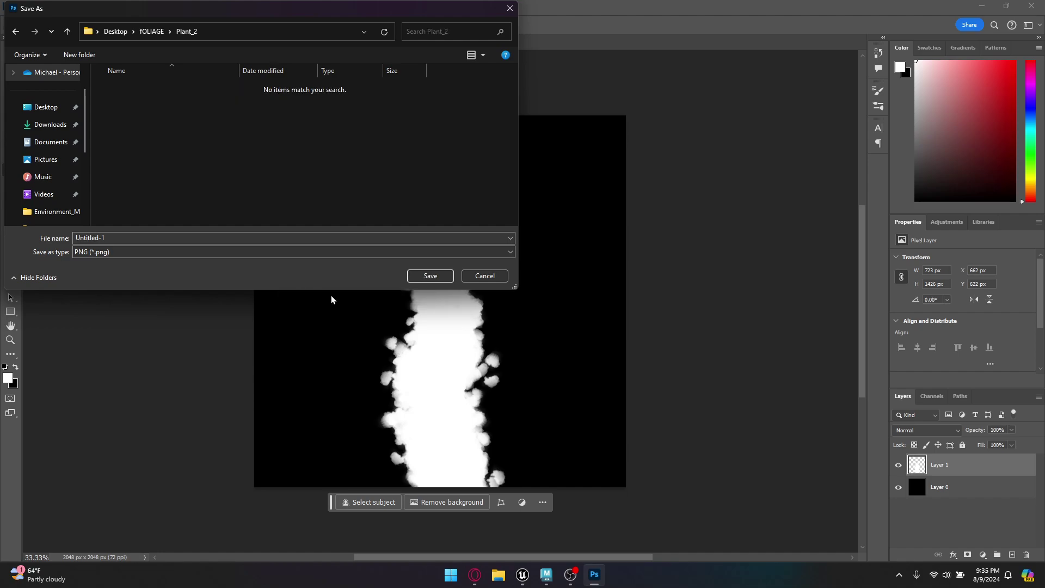
Save the PNG of the white shape on black as Plant_2 in the new folder.
click(128, 244)
text(Pla)
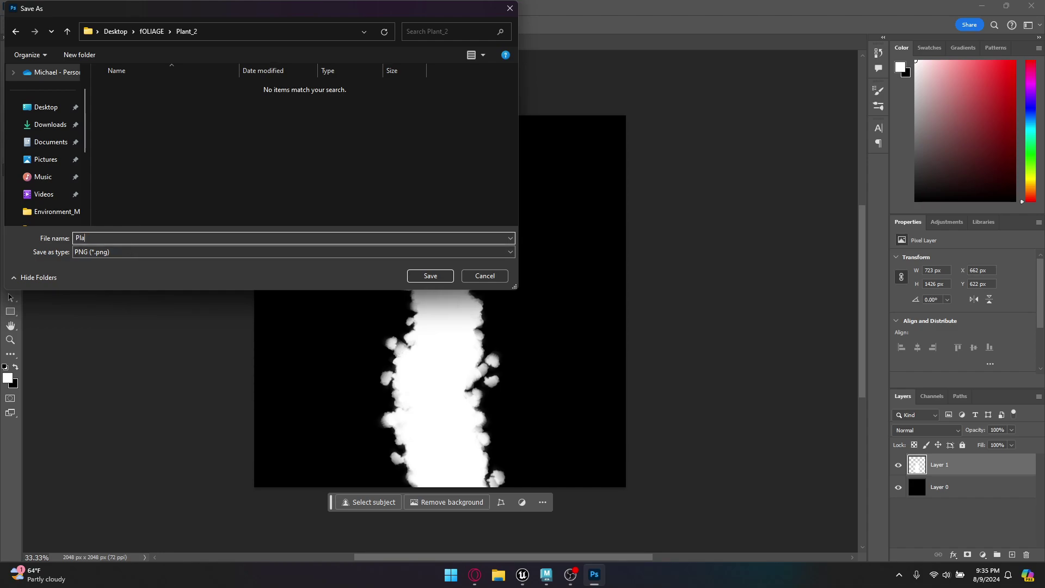
text(nt_)
key(Return)
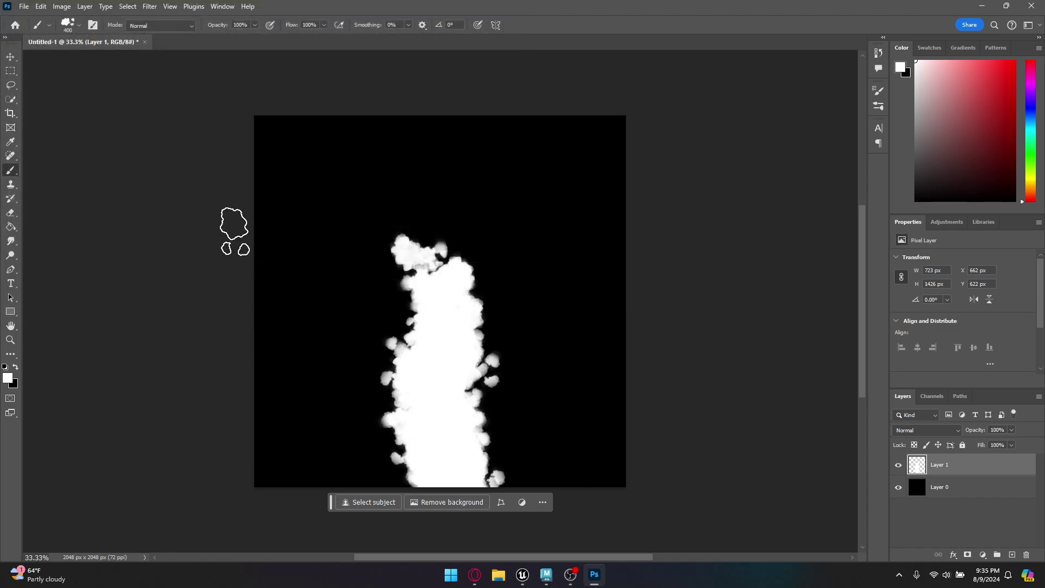
With the black Layer 0 hidden, quick-export the silhouette as a PNG named Plant_2_Transparent_BG in the Plant_2 folder.
click(24, 6)
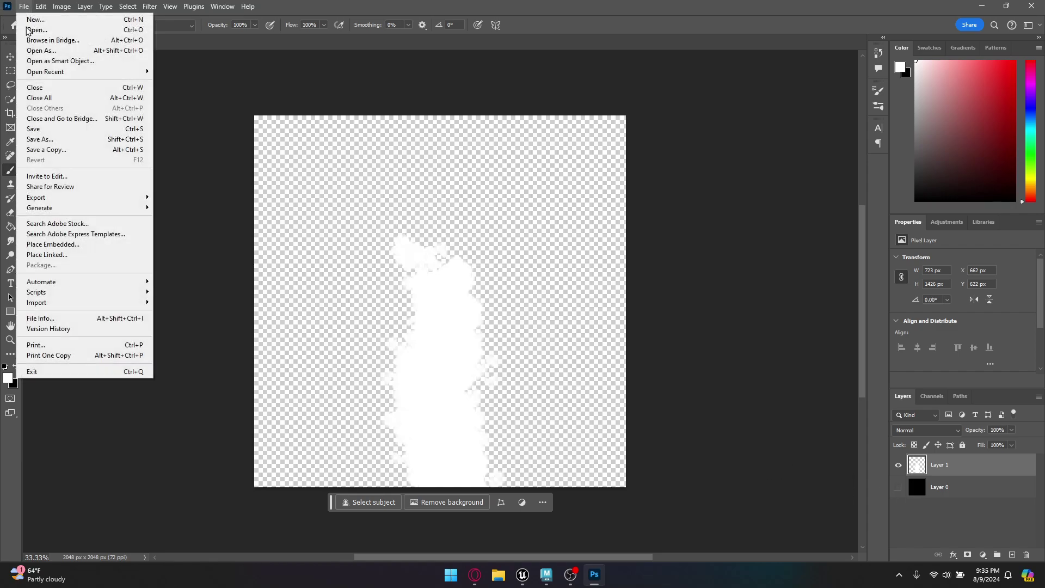
mouse_move(65, 197)
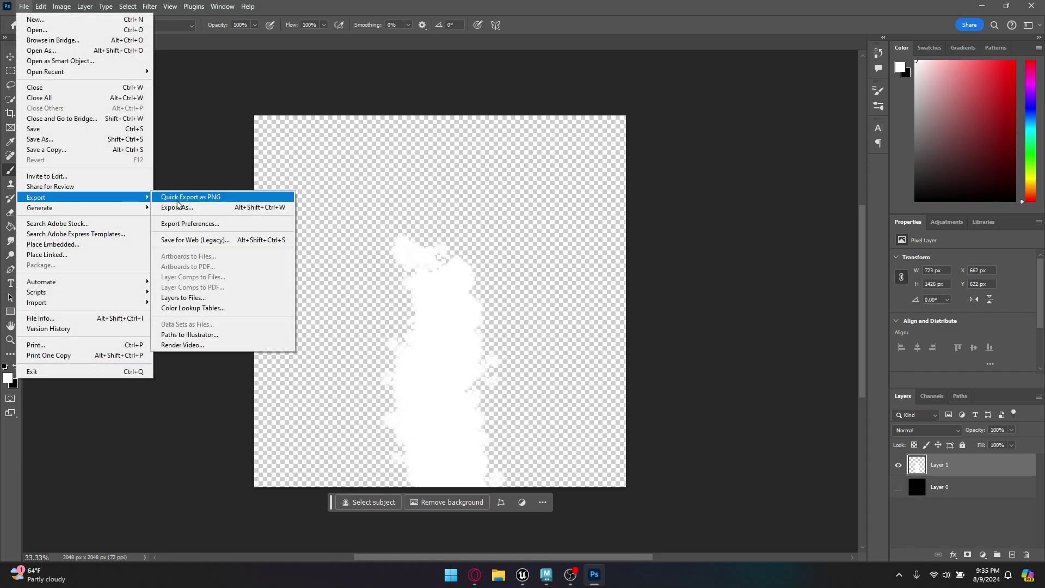
click(239, 197)
click(127, 97)
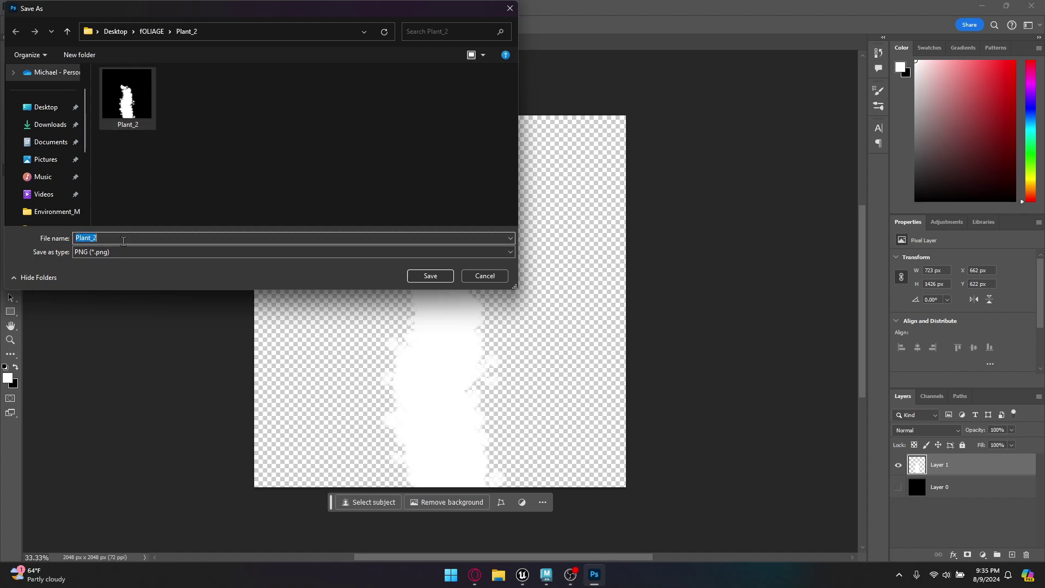
click(160, 238)
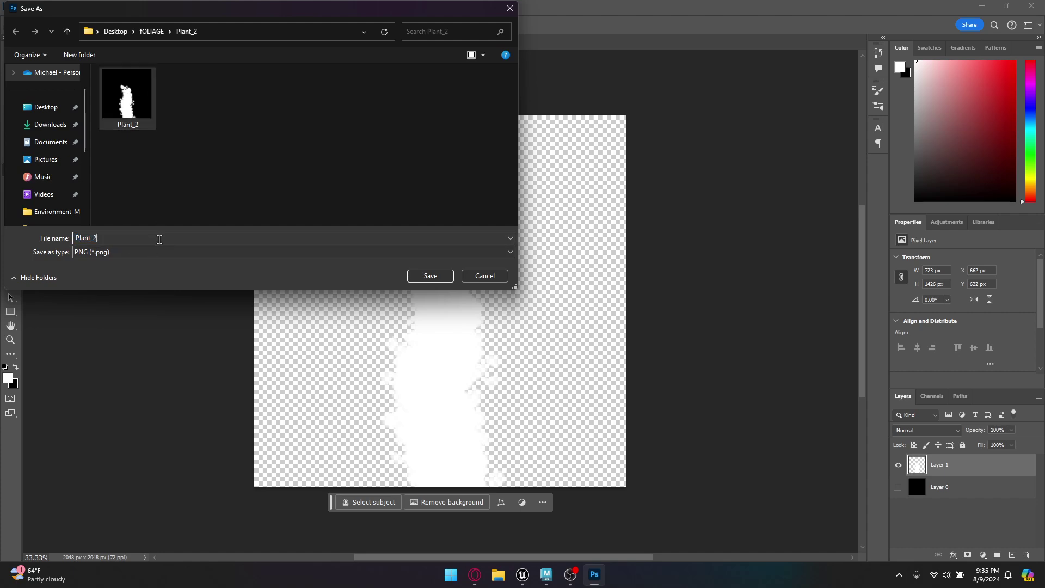
text(_Transparent_BG)
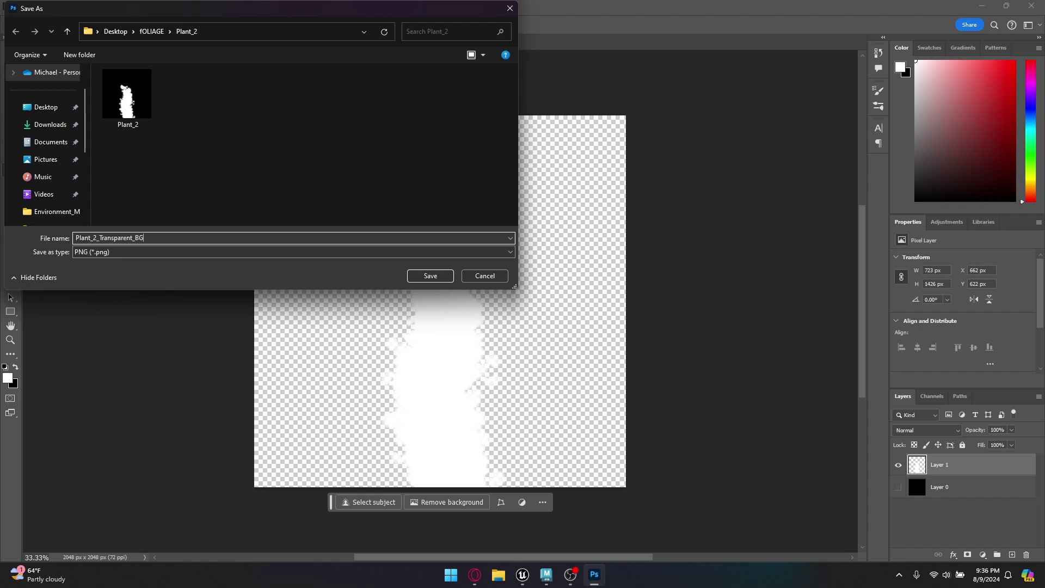
key(Return)
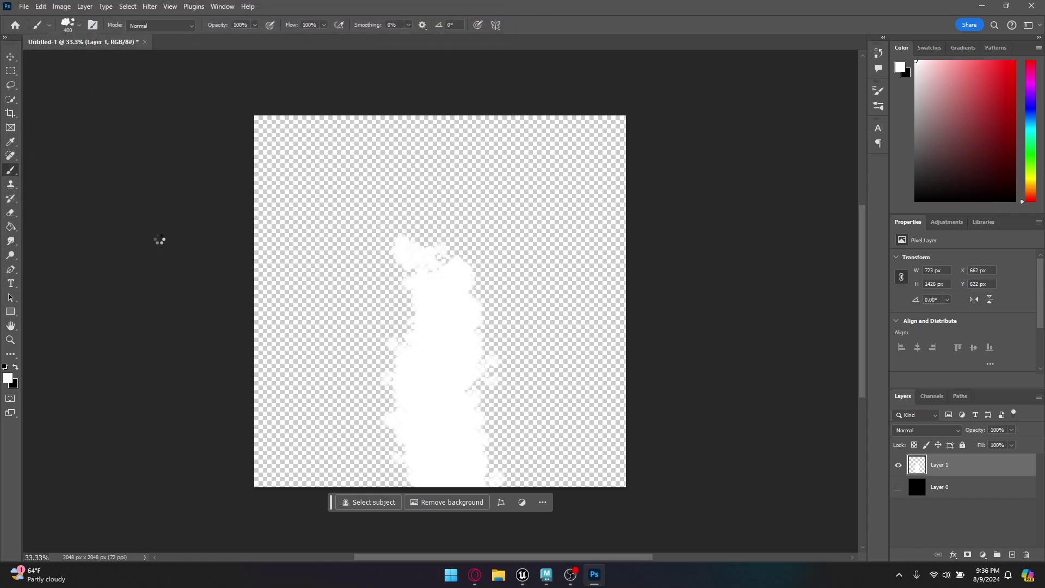
Switch to File Explorer and open the Plant_2 folder inside the desktop's fOLIAGE folder.
click(500, 575)
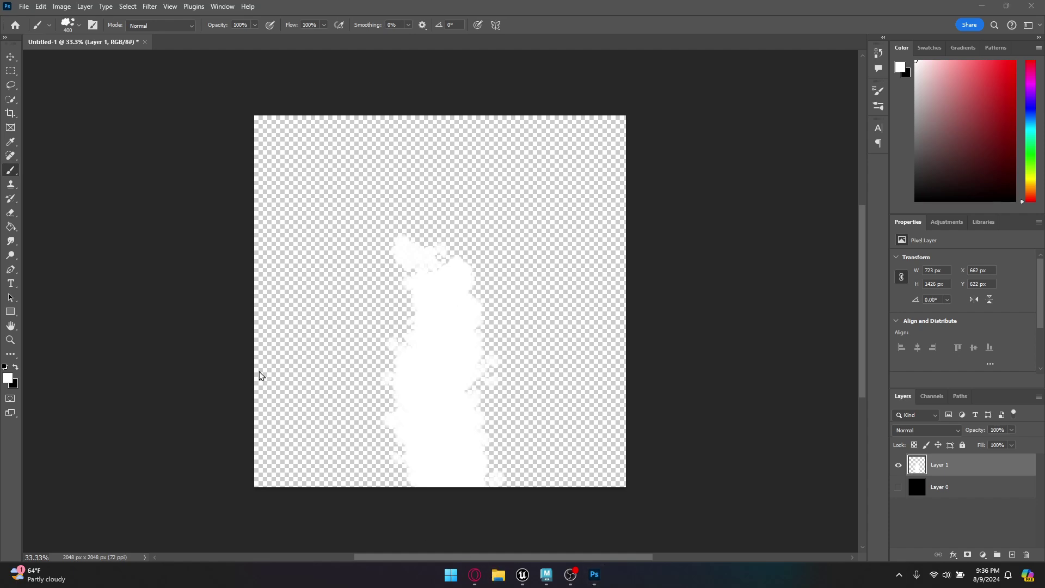
click(351, 159)
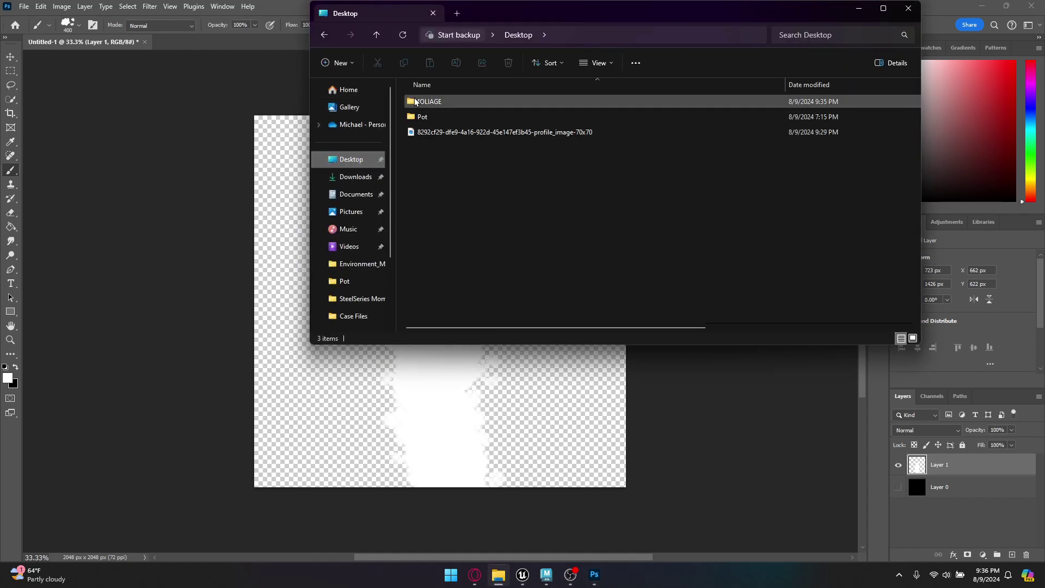
double_click(422, 101)
double_click(419, 117)
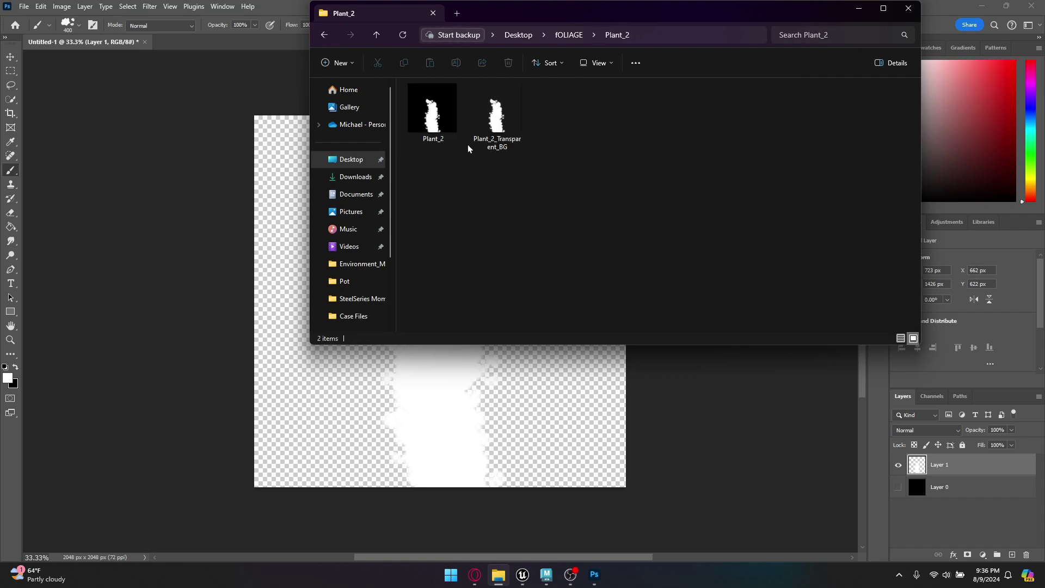
Rename the image with the black background as Plant_2_Black_BG.
click(452, 122)
key(F2)
key(Right)
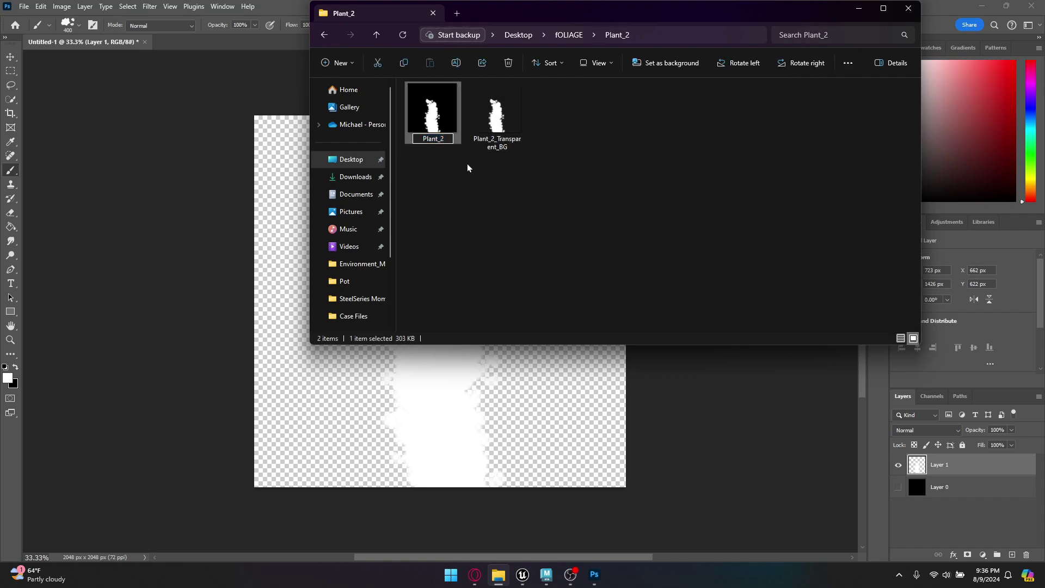
text(_Black_BG)
key(Return)
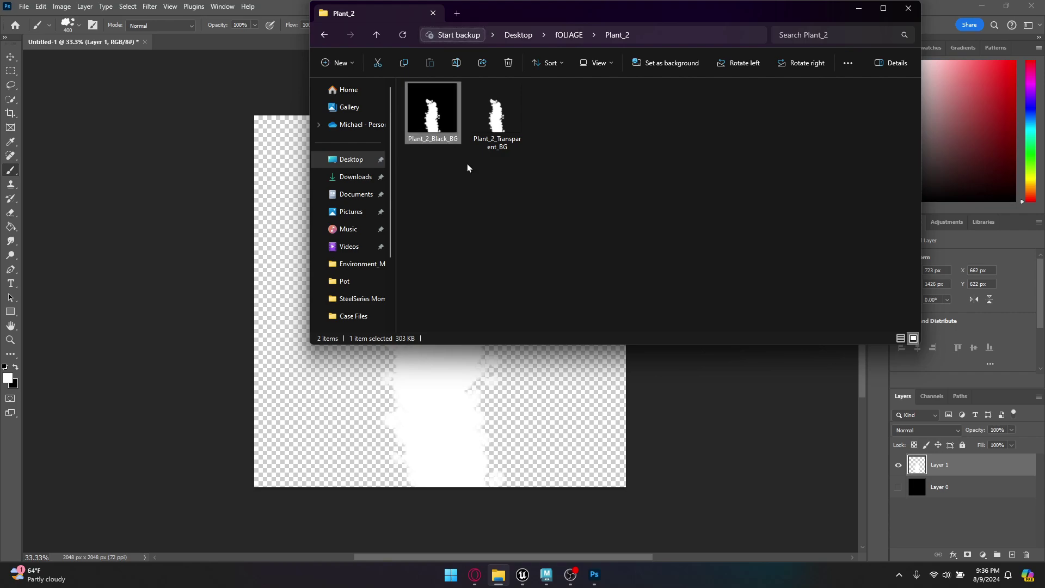
click(471, 181)
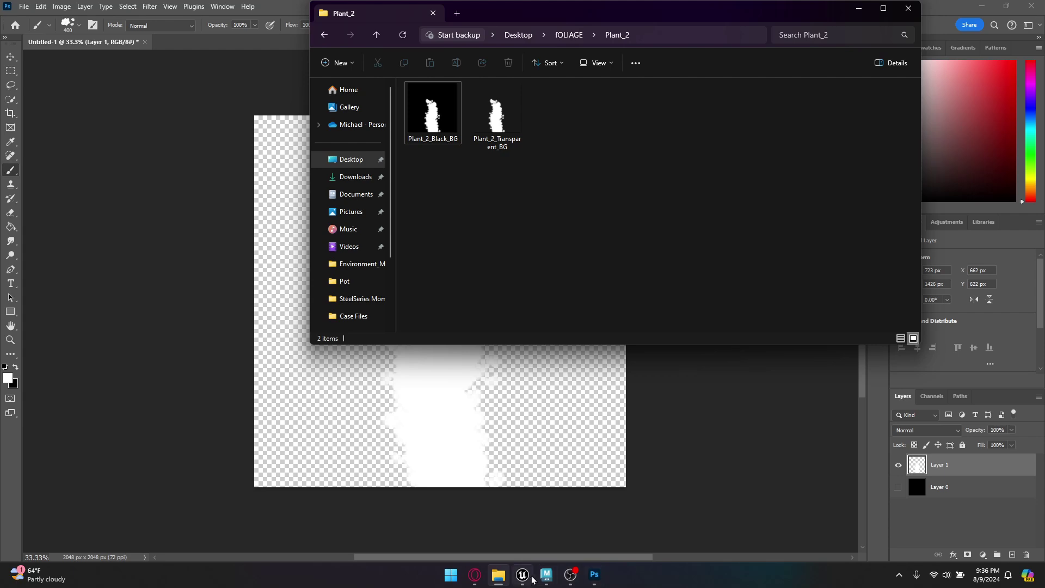
Switch to Maya and create a polygon plane at the grid origin.
mouse_move(546, 579)
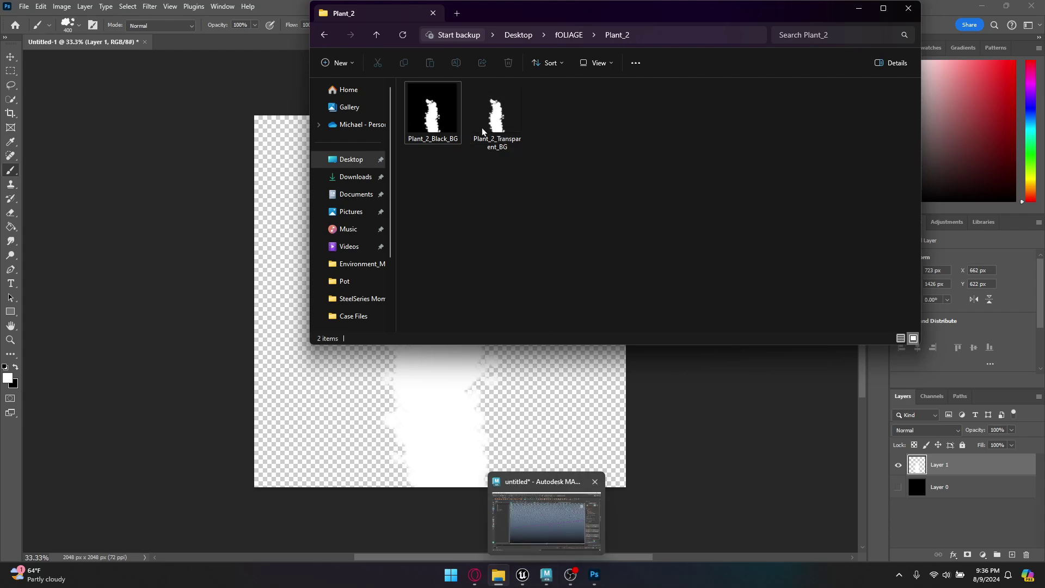
click(531, 580)
click(545, 575)
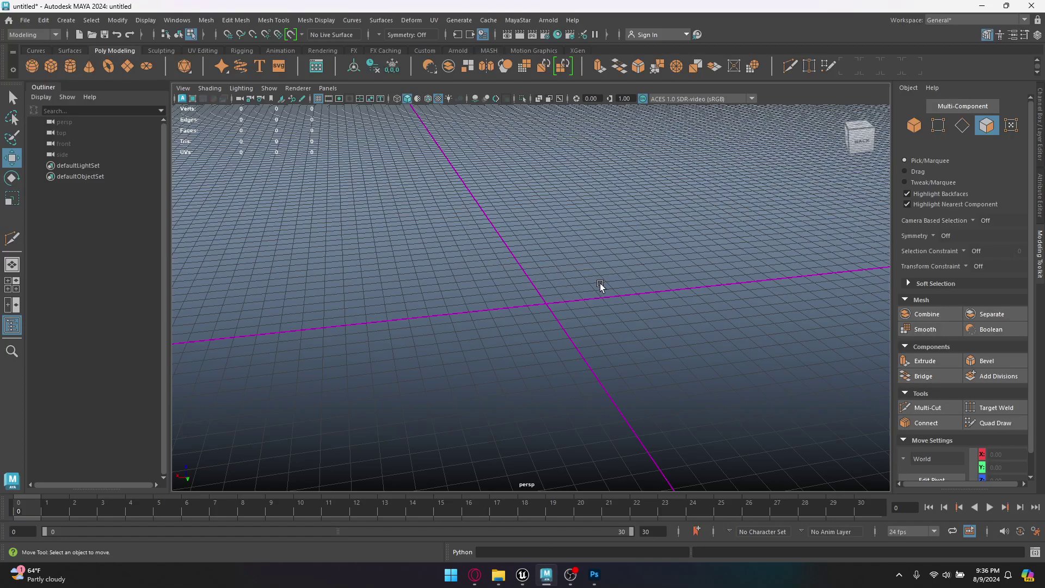
mouse_move(600, 283)
alt+mouse_down()
mouse_move(548, 273)
mouse_move(575, 289)
mouse_move(583, 280)
alt+mouse_up()
alt+middle_drag(584, 280, 524, 319)
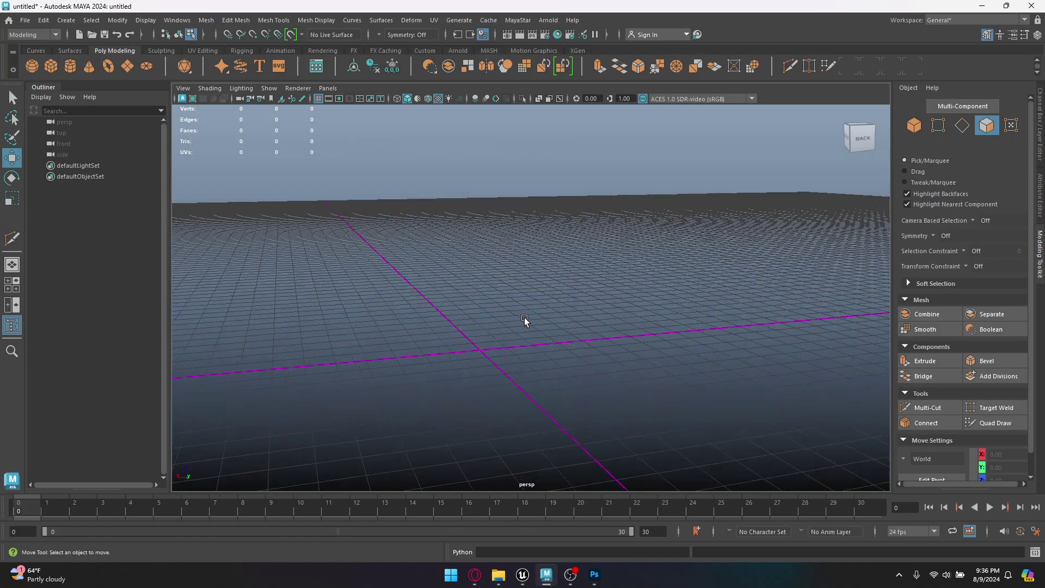
alt+drag(516, 324, 507, 338)
alt+middle_drag(506, 339, 548, 323)
scroll(547, 324, down, 2)
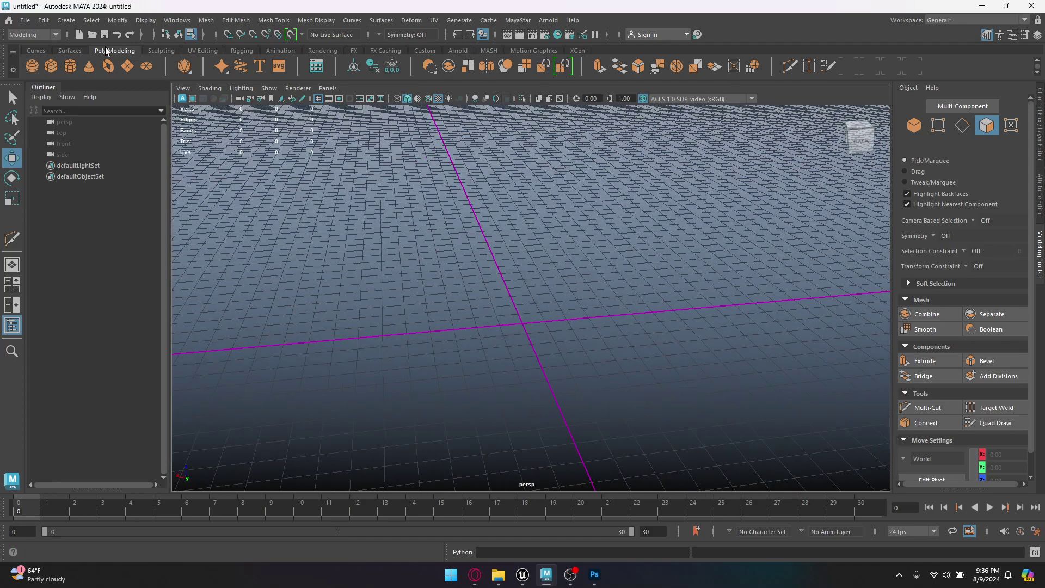
click(127, 66)
Scale the plane uniformly to about 96.7 and raise it to about 48.6 on Z so its lower edge rests on the grid.
alt+drag(483, 292, 525, 362)
key(r)
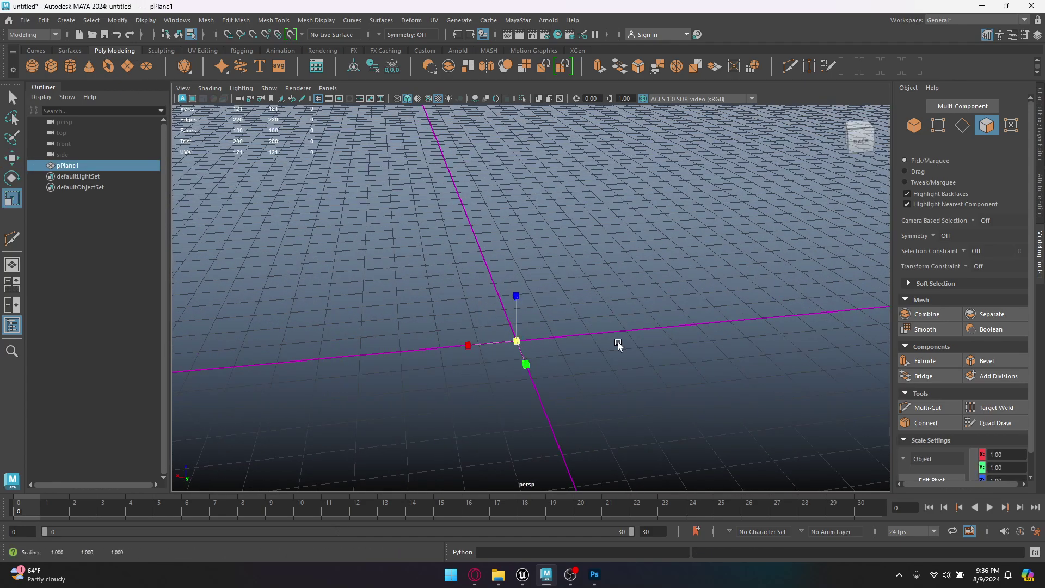
drag(618, 342, 779, 339)
scroll(642, 317, down, 3)
key(w)
mouse_move(518, 277)
mouse_down()
mouse_move(518, 168)
mouse_move(548, 277)
mouse_move(512, 271)
mouse_up()
scroll(508, 284, up, 3)
scroll(508, 287, down, 2)
alt+middle_drag(520, 270, 530, 288)
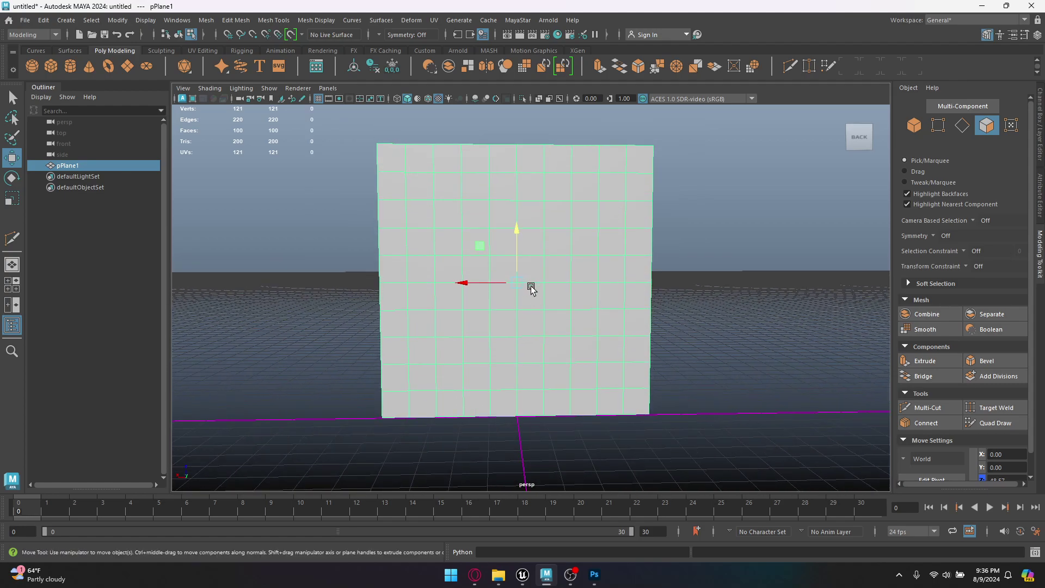
scroll(531, 289, up, 1)
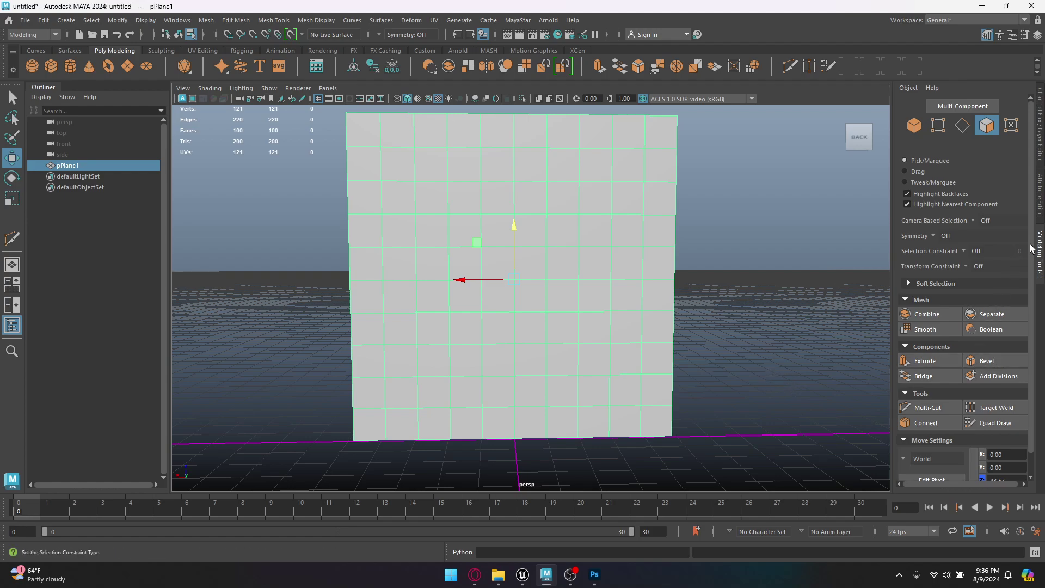
Set the plane's width and height subdivisions to 1 each and deselect it.
click(1040, 131)
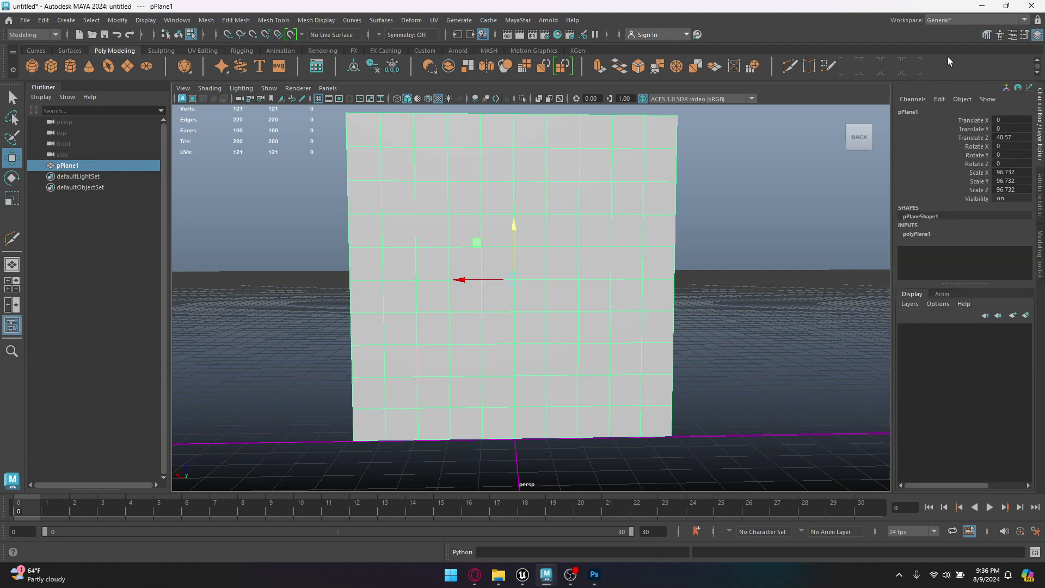
click(917, 233)
click(999, 267)
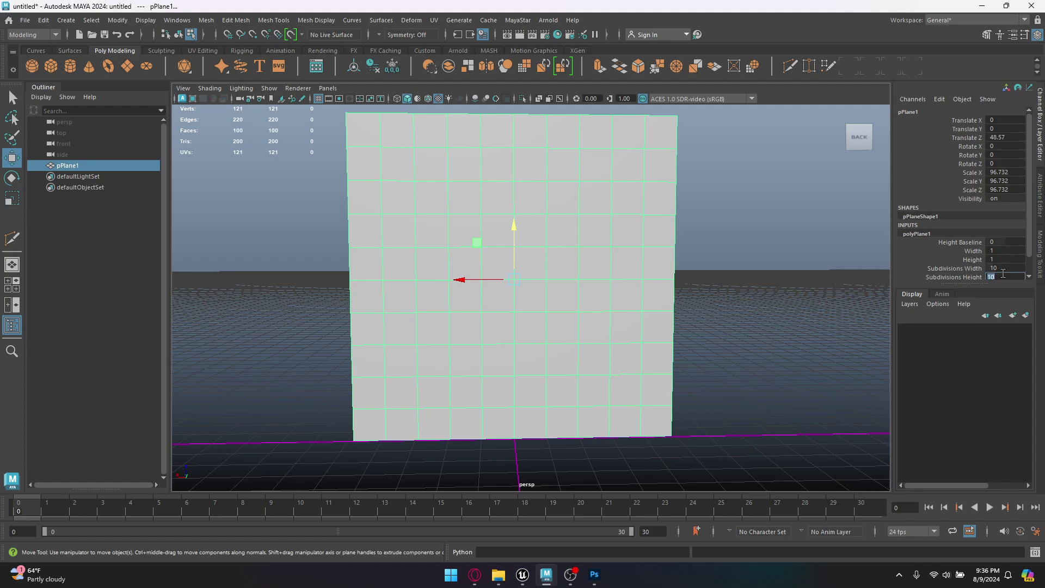
text(1)
click(998, 274)
text(1)
key(Return)
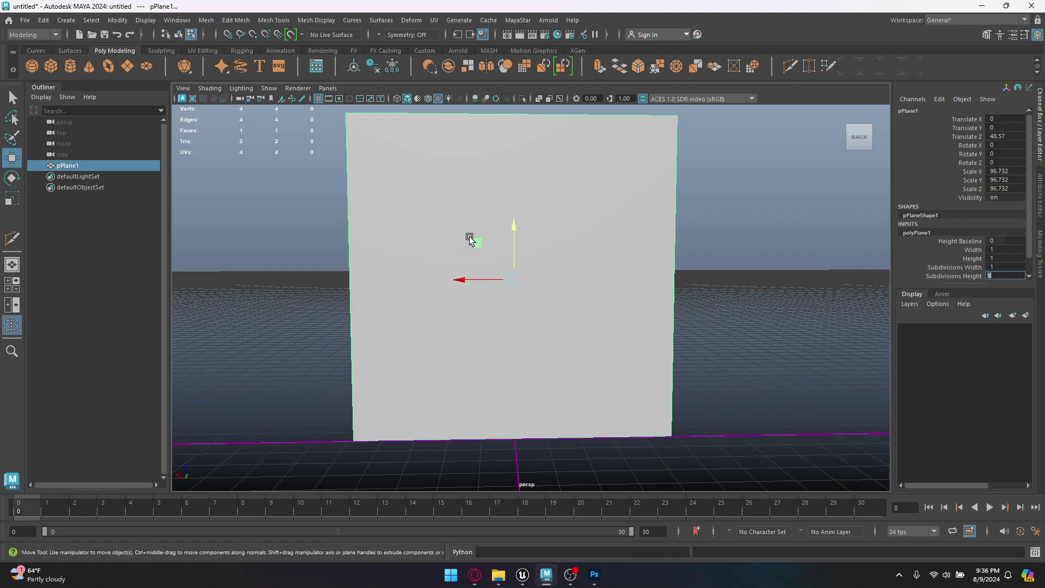
click(806, 400)
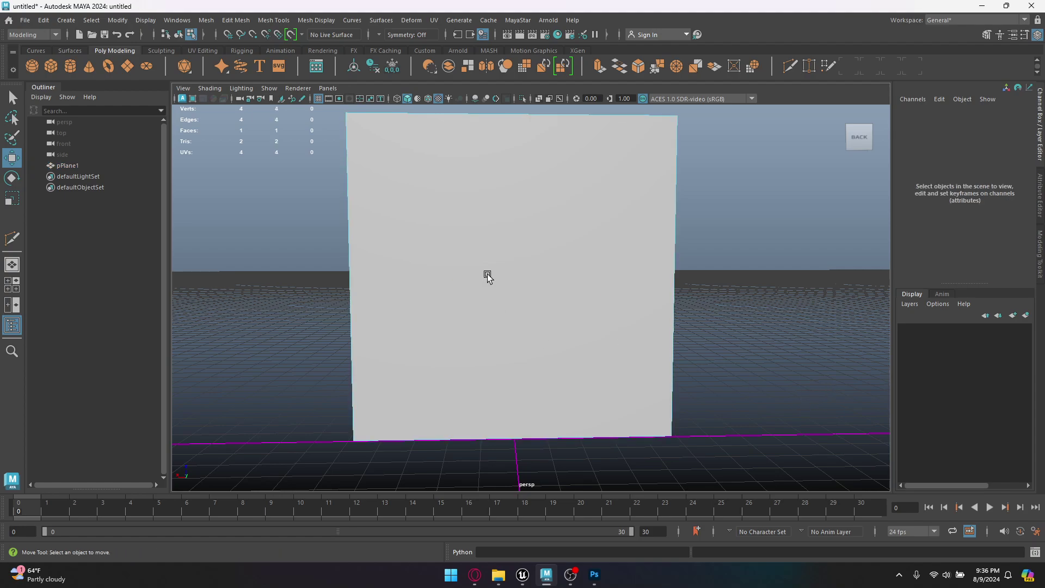
Assign a new Lambert material to the plane.
click(14, 98)
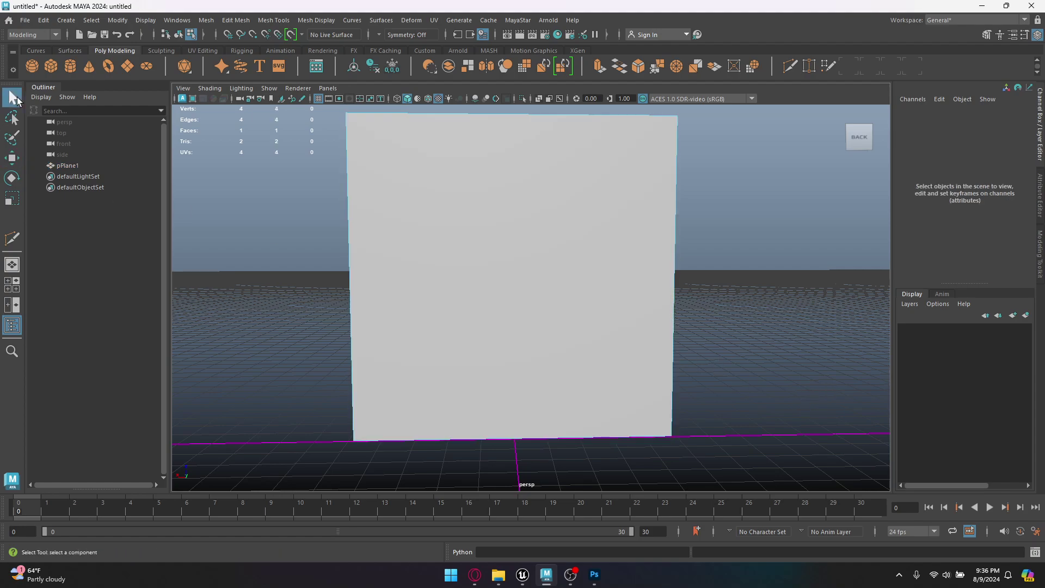
click(365, 285)
click(315, 316)
right_click(489, 251)
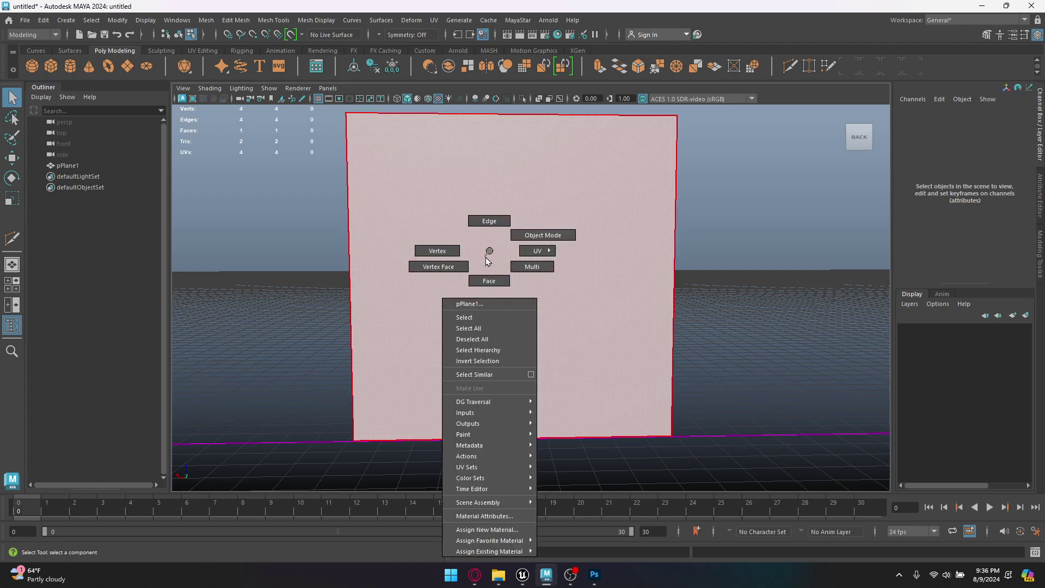
click(498, 527)
click(449, 274)
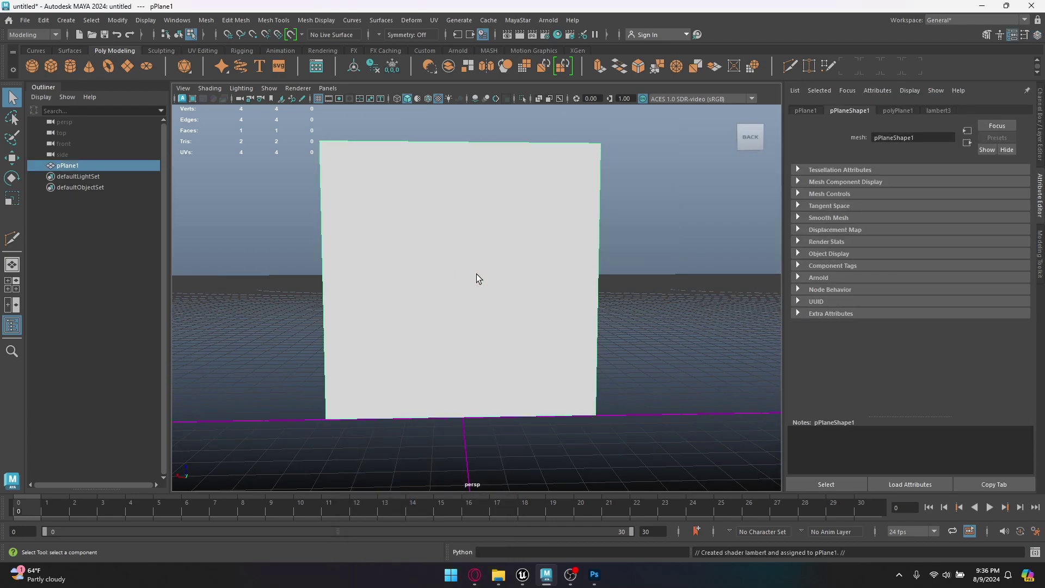
Connect a File texture node to the color of the plane's Lambert material.
scroll(544, 338, up, 2)
scroll(427, 320, down, 2)
alt+middle_drag(427, 322, 432, 333)
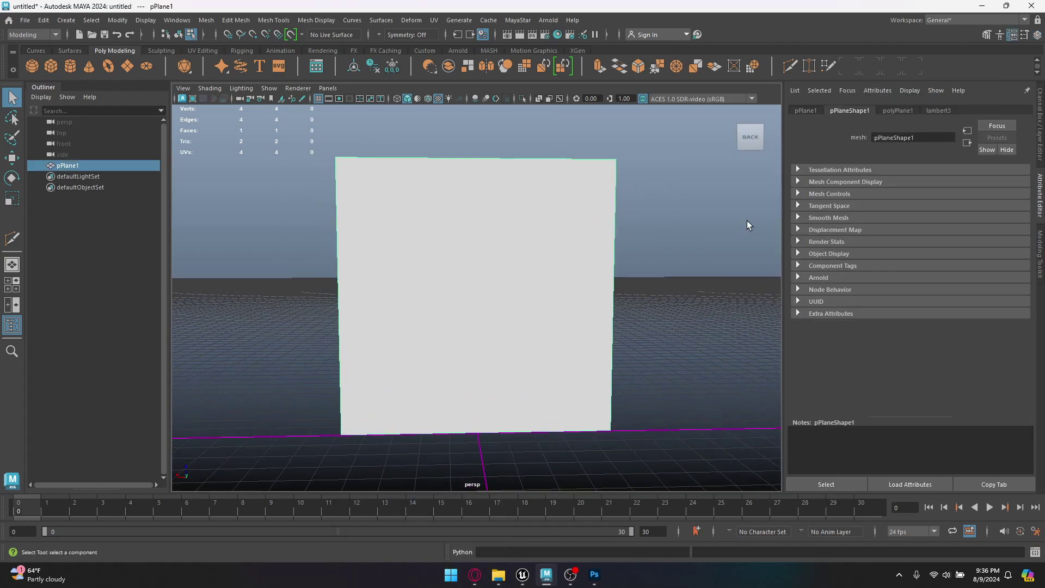
scroll(623, 259, up, 2)
click(937, 111)
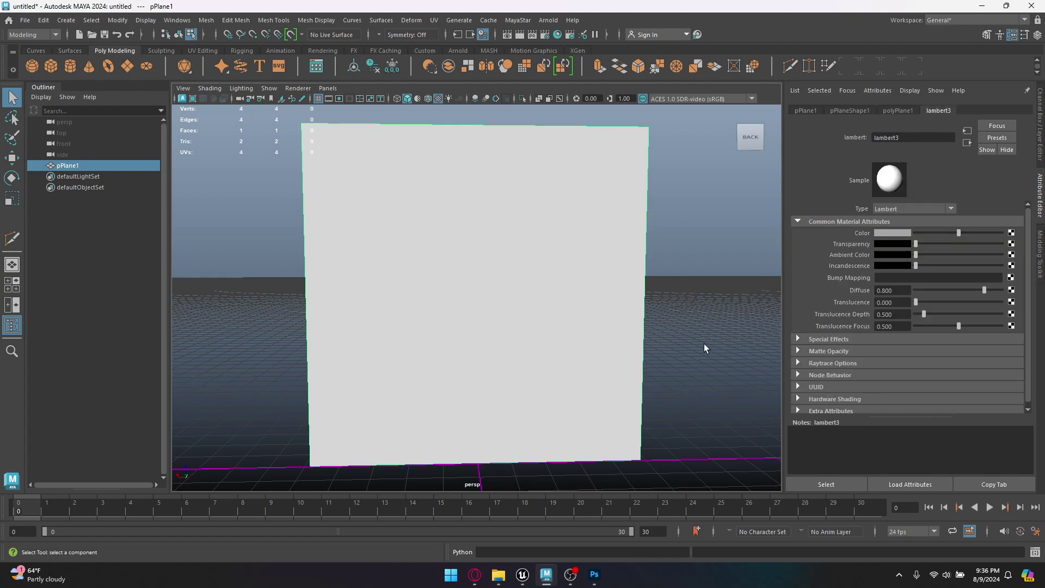
click(1010, 233)
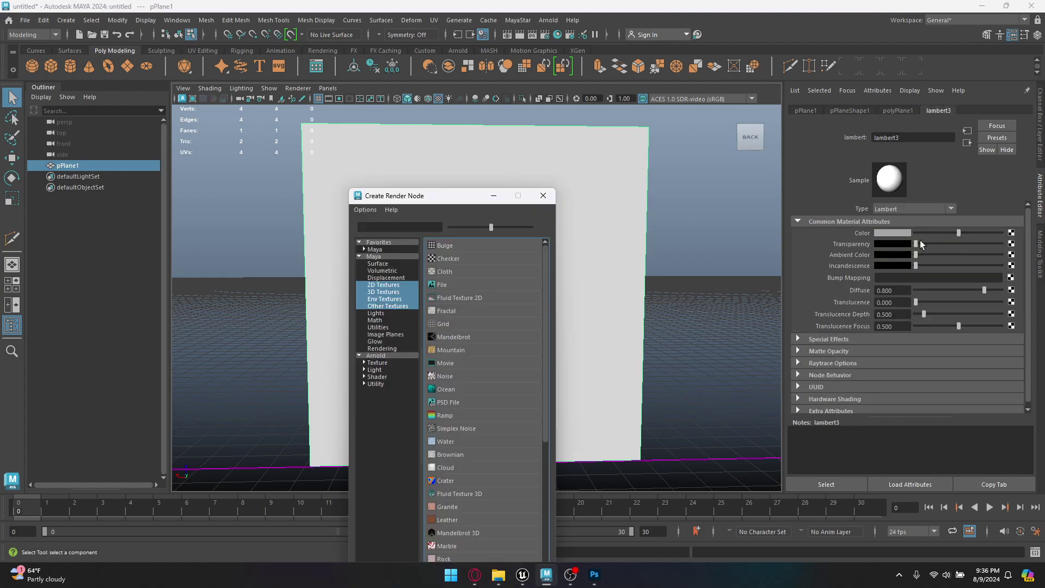
click(442, 285)
Load Plant_2_Transparent_BG.png from the Plant_2 folder in the desktop's fOLIAGE folder as the texture image.
click(1011, 259)
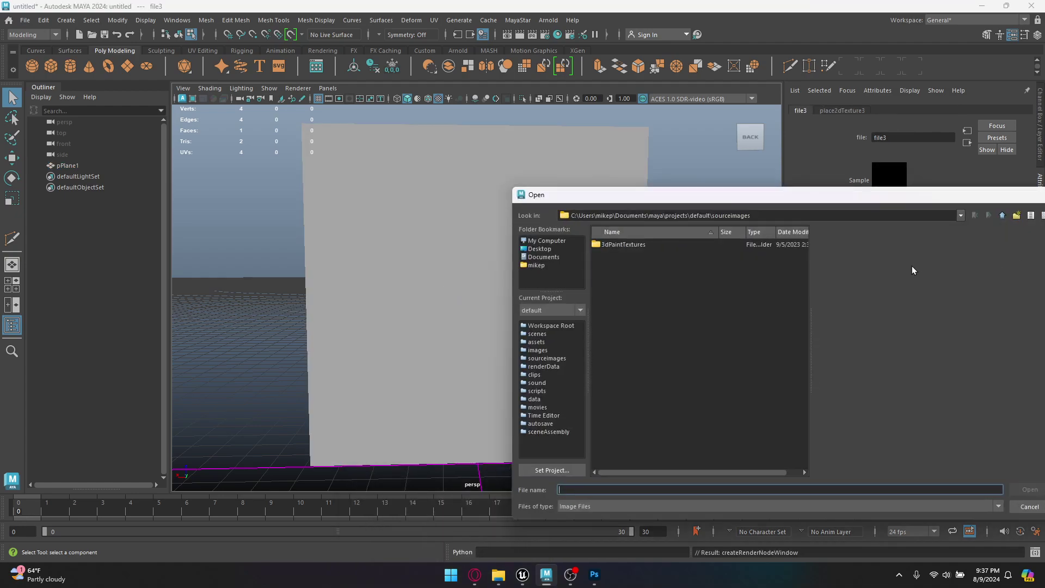
click(541, 249)
double_click(613, 246)
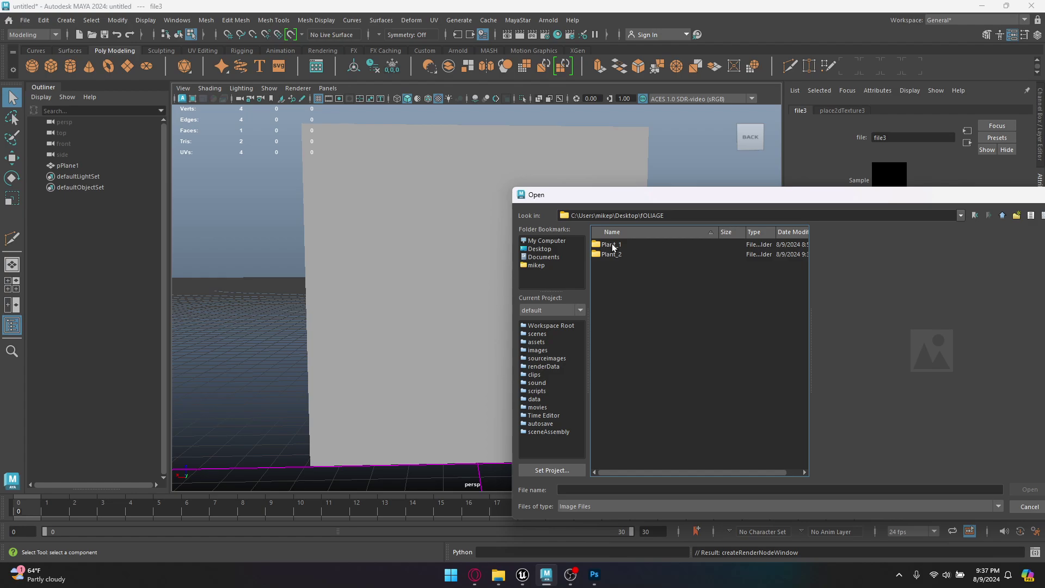
double_click(608, 254)
double_click(637, 254)
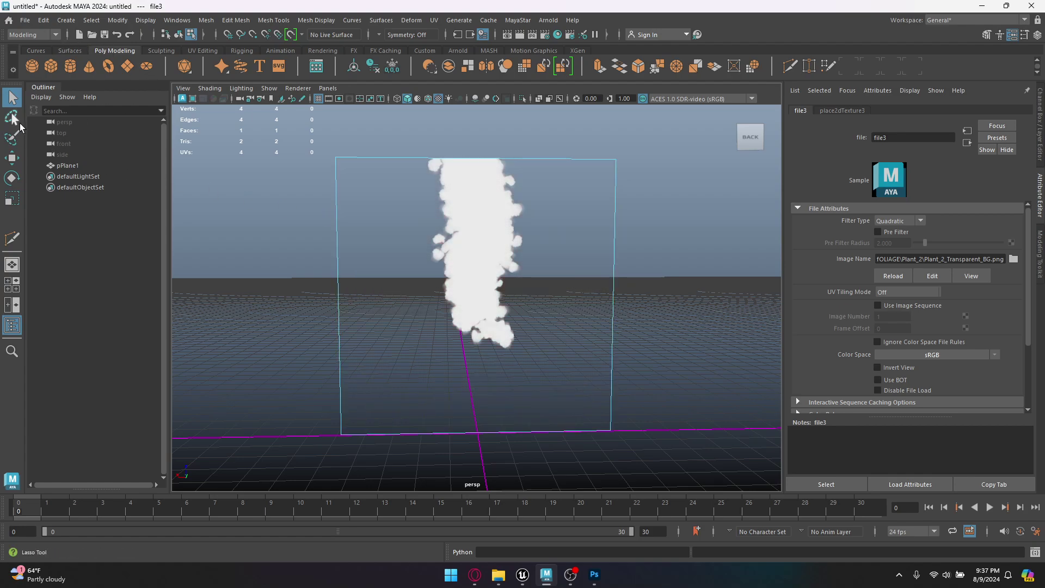
Select the whole textured plane and rotate it half a turn so the plant silhouette stands upright on the grid.
key(w)
click(484, 264)
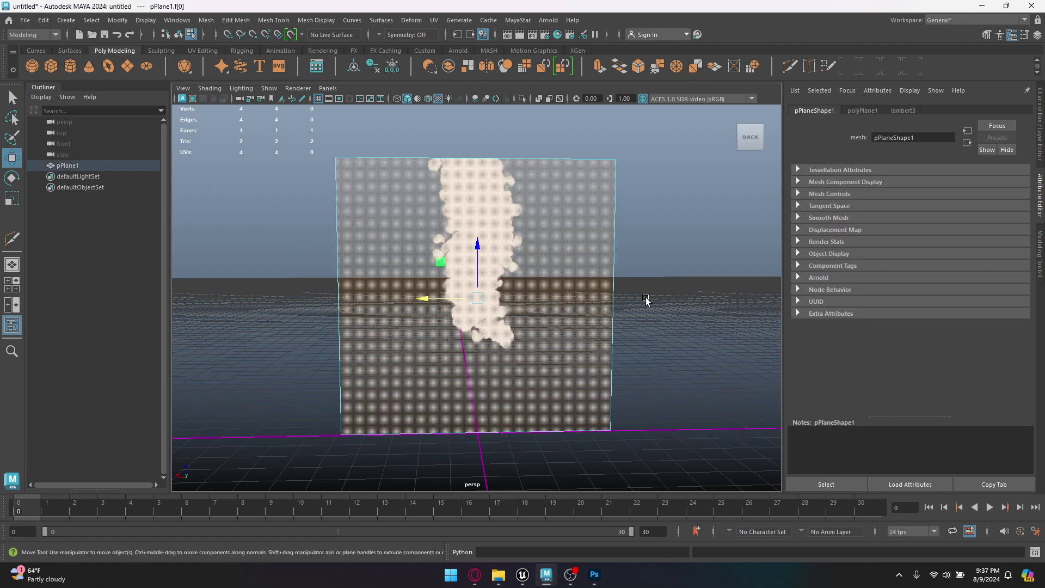
right_drag(501, 250, 502, 281)
key(e)
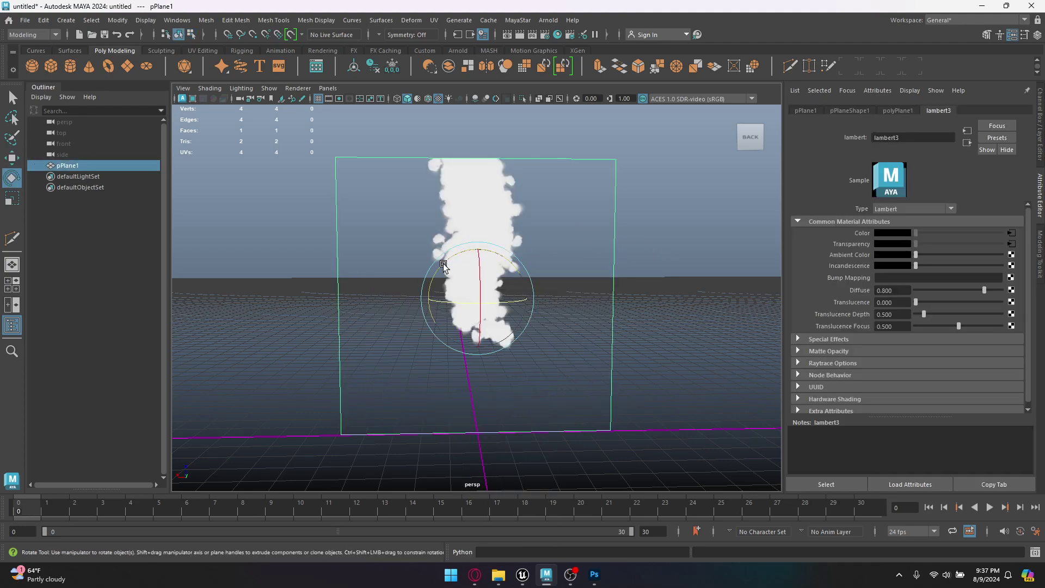
drag(444, 265, 557, 293)
drag(561, 354, 579, 340)
click(637, 379)
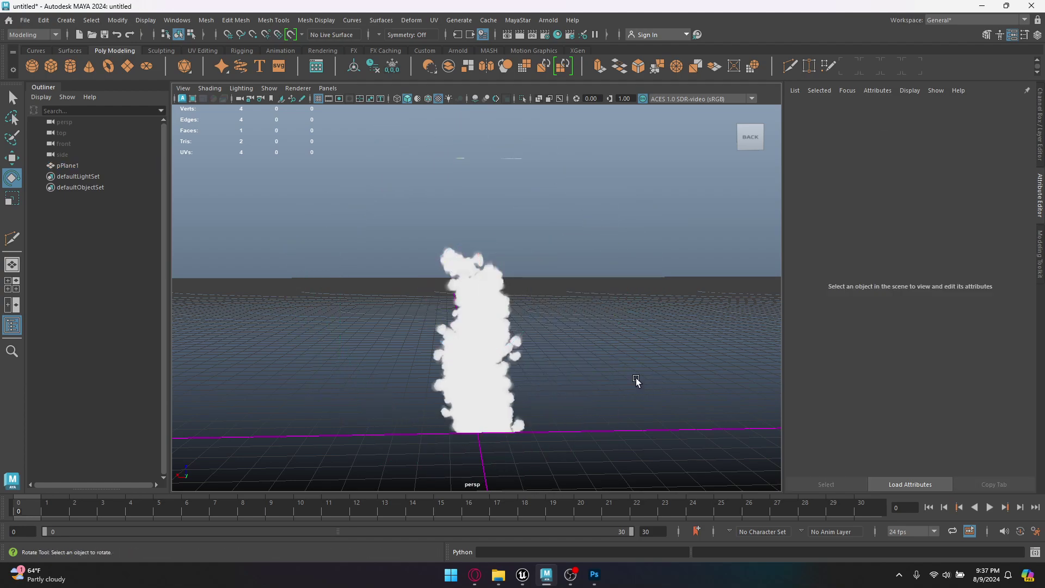
Inspect the upright plant silhouette plane from several angles and select the plane.
click(485, 332)
alt+drag(537, 307, 669, 314)
click(679, 303)
alt+middle_drag(587, 259, 601, 343)
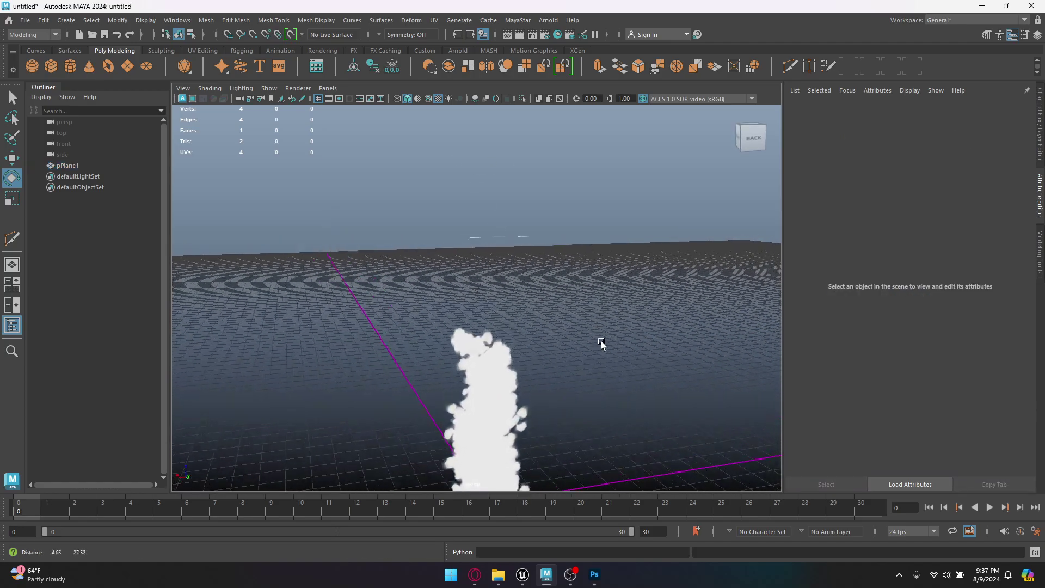
alt+drag(601, 344, 498, 207)
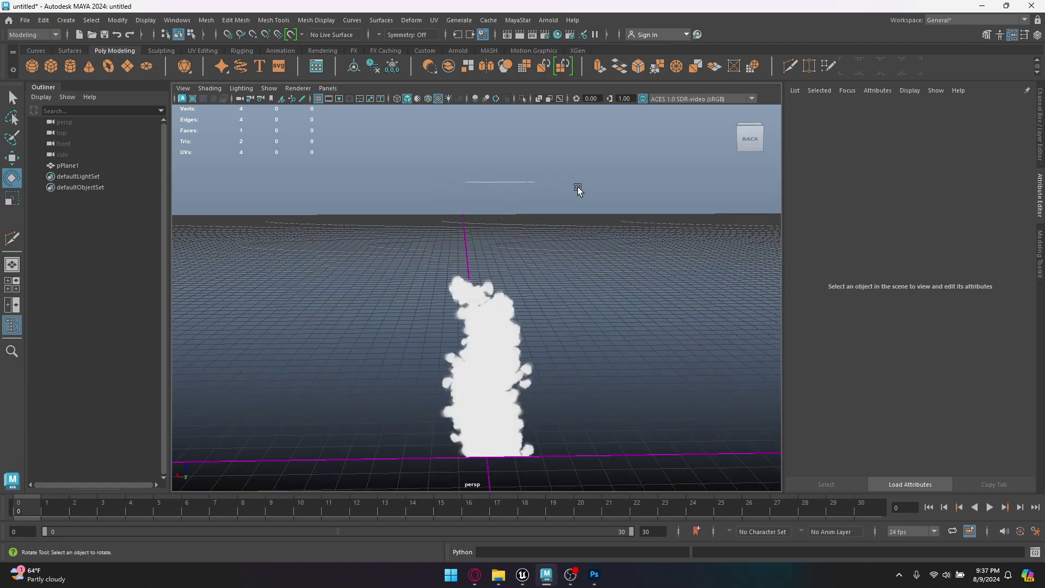
alt+drag(491, 353, 519, 345)
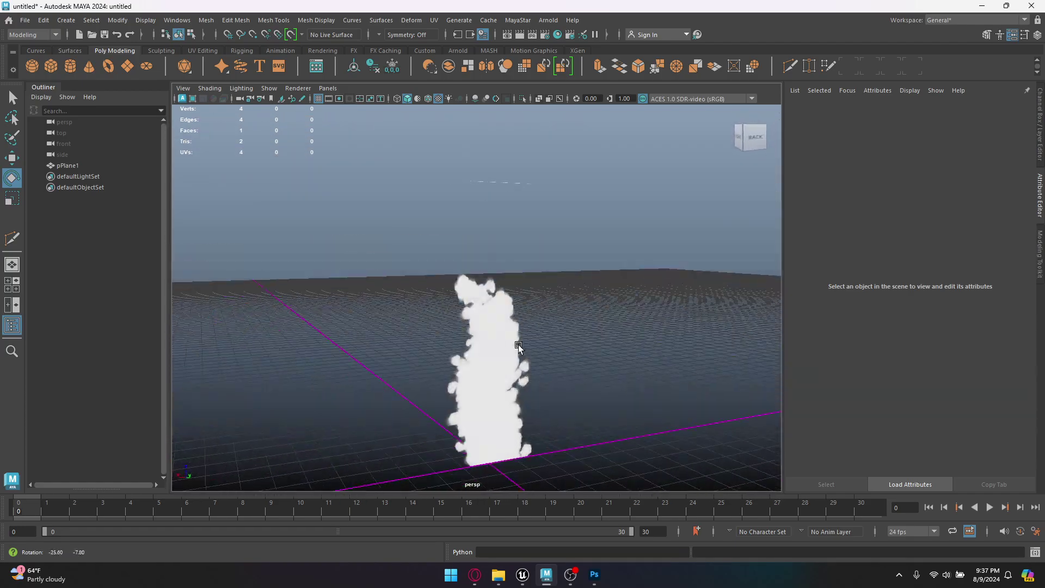
click(617, 416)
alt+drag(617, 415, 560, 373)
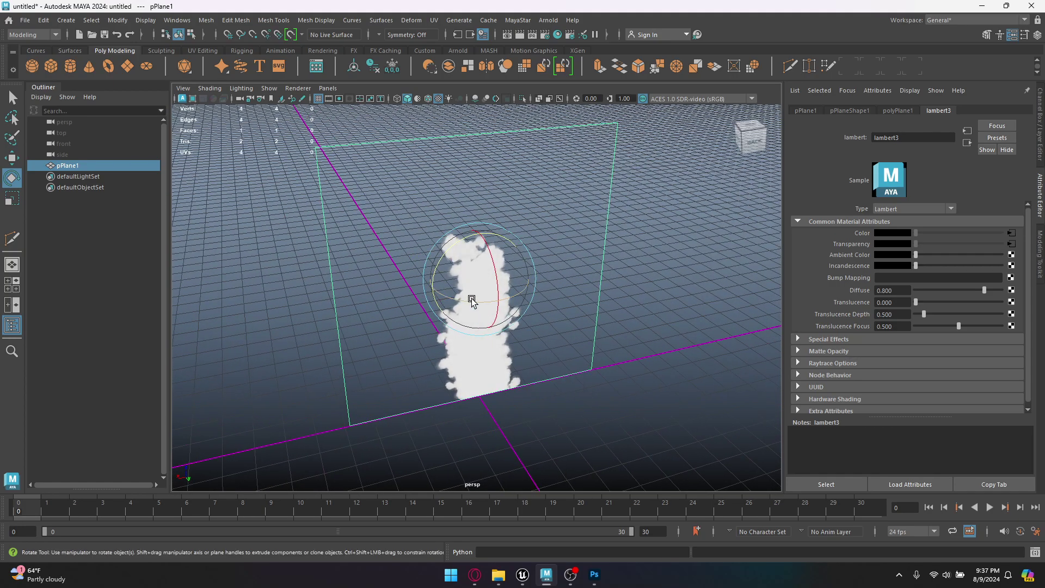
Duplicate the plant plane and rotate the copy a quarter turn about the vertical axis so the two planes cross.
key(ctrl+d)
drag(471, 301, 401, 298)
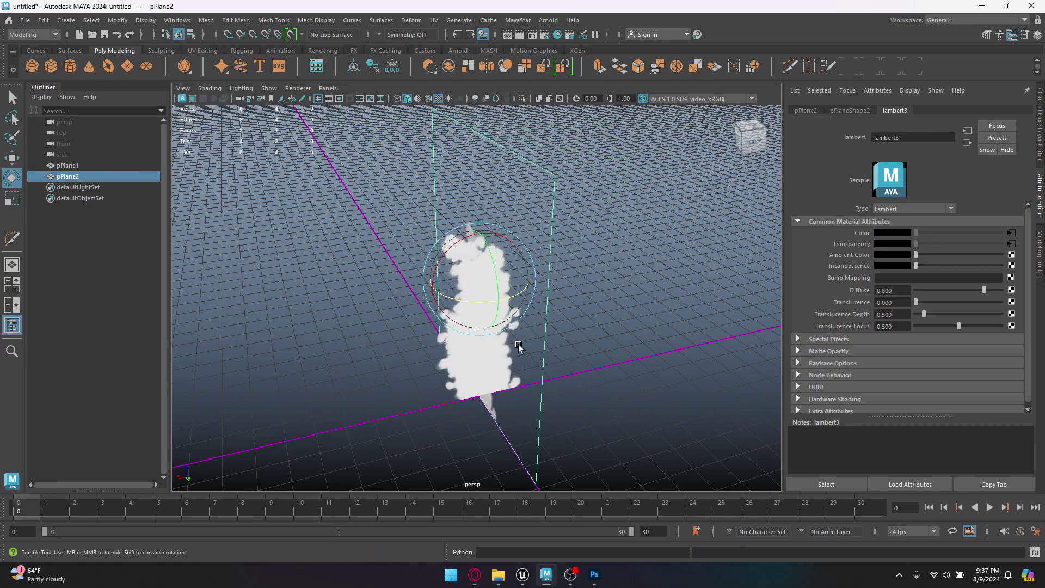
alt+drag(519, 347, 588, 359)
click(590, 362)
click(447, 364)
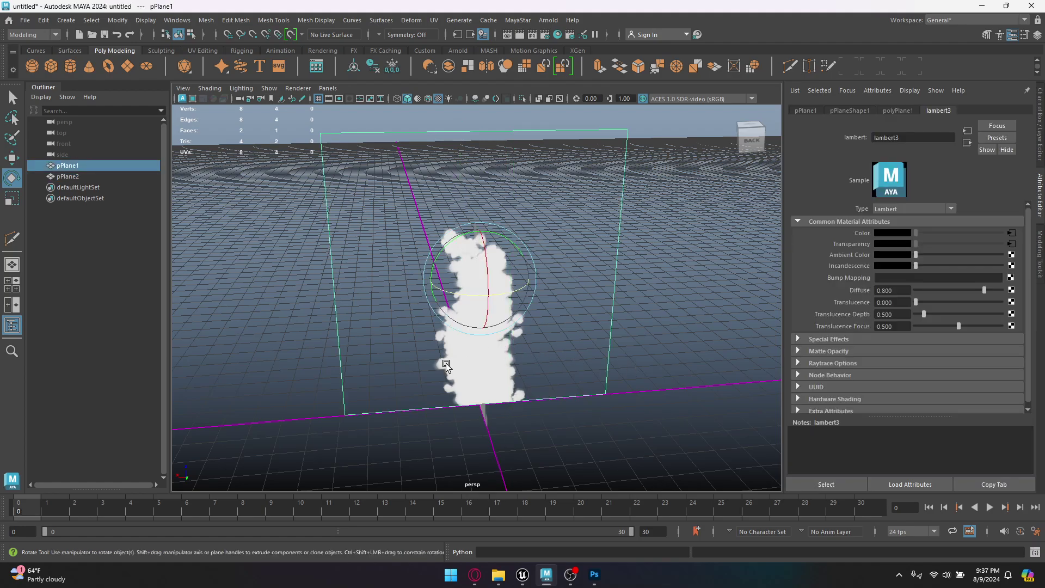
alt+drag(546, 405, 596, 382)
scroll(601, 394, down, 6)
Apply an automatic UV projection to both crossed planes and return to object selection.
drag(611, 429, 347, 205)
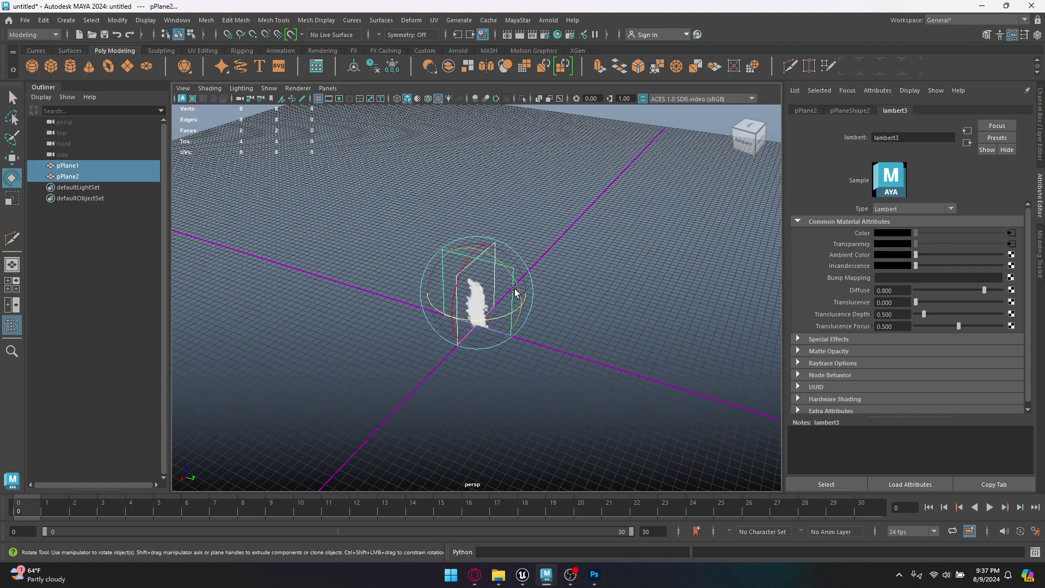
scroll(515, 292, up, 5)
alt+drag(554, 369, 517, 327)
click(434, 20)
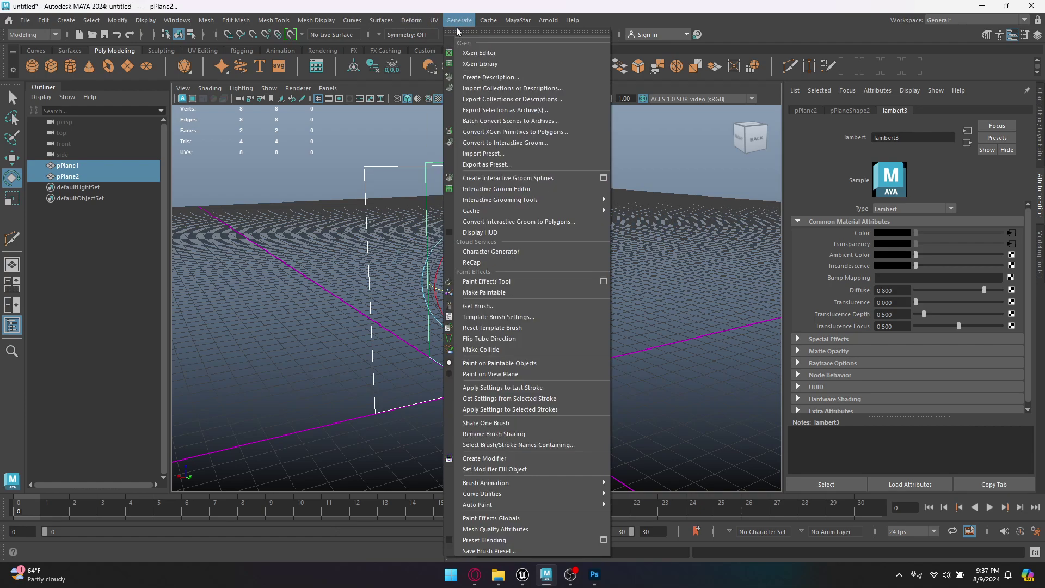
click(460, 85)
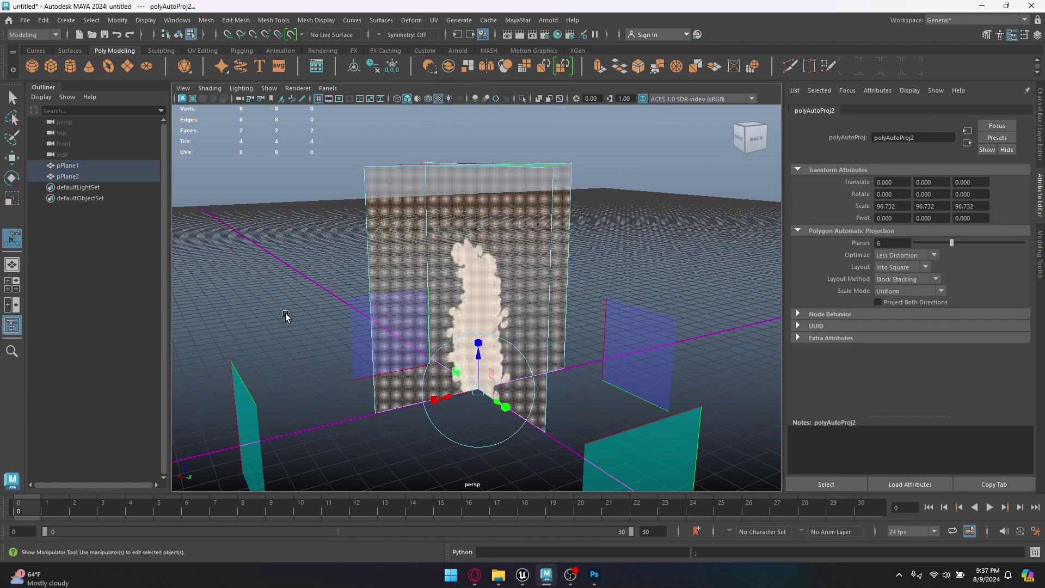
right_drag(285, 313, 342, 230)
Delete the rotated duplicate plane, keeping only the original plant plane.
click(444, 253)
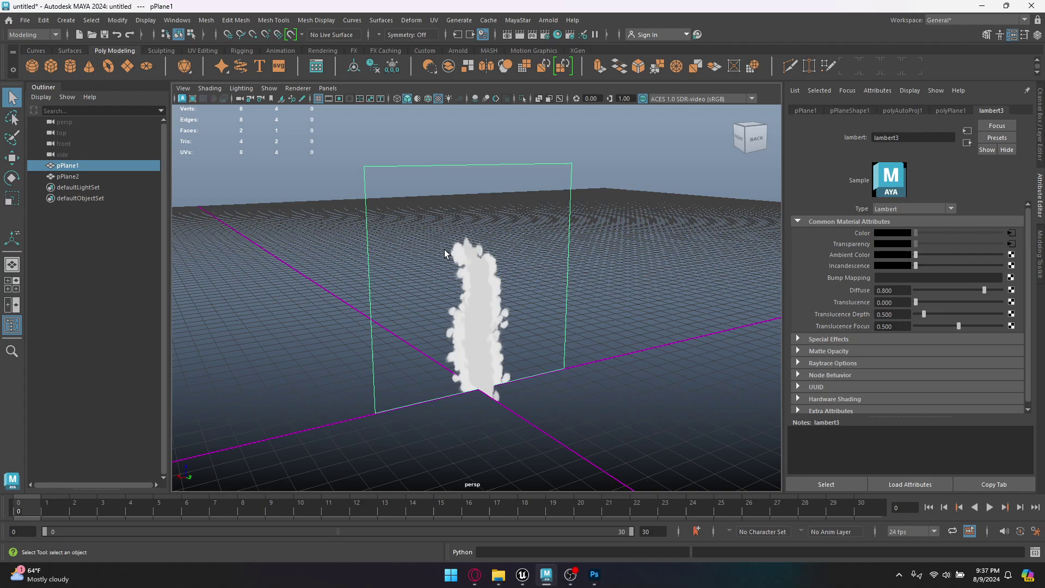
shift+click(446, 318)
alt+drag(445, 324, 471, 306)
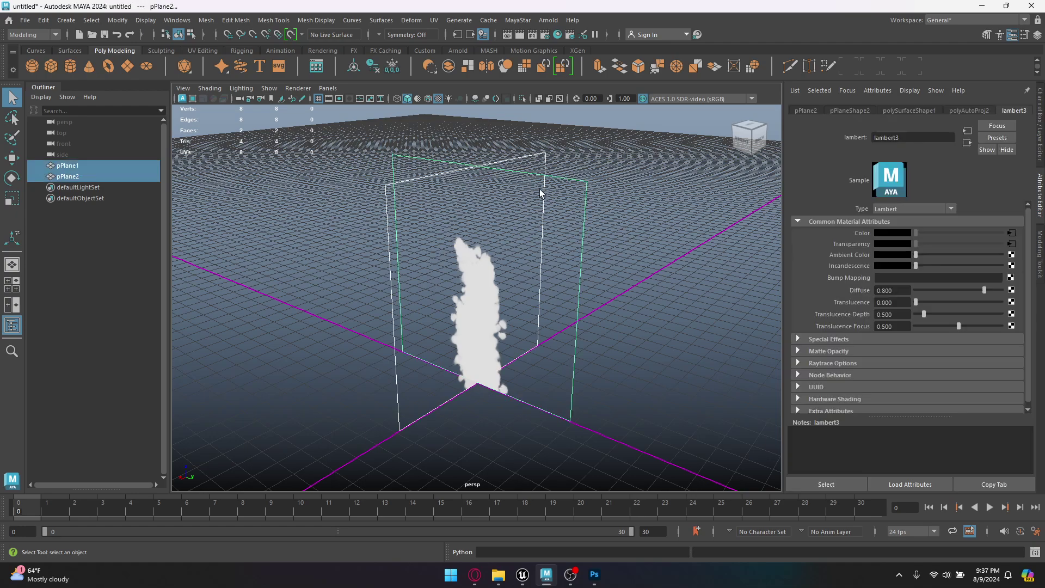
click(575, 230)
key(Delete)
Use Multi-Cut to add one vertical edge loop on each side of the silhouette and a horizontal one just above it.
alt+drag(624, 294, 531, 301)
click(513, 292)
scroll(512, 291, up, 2)
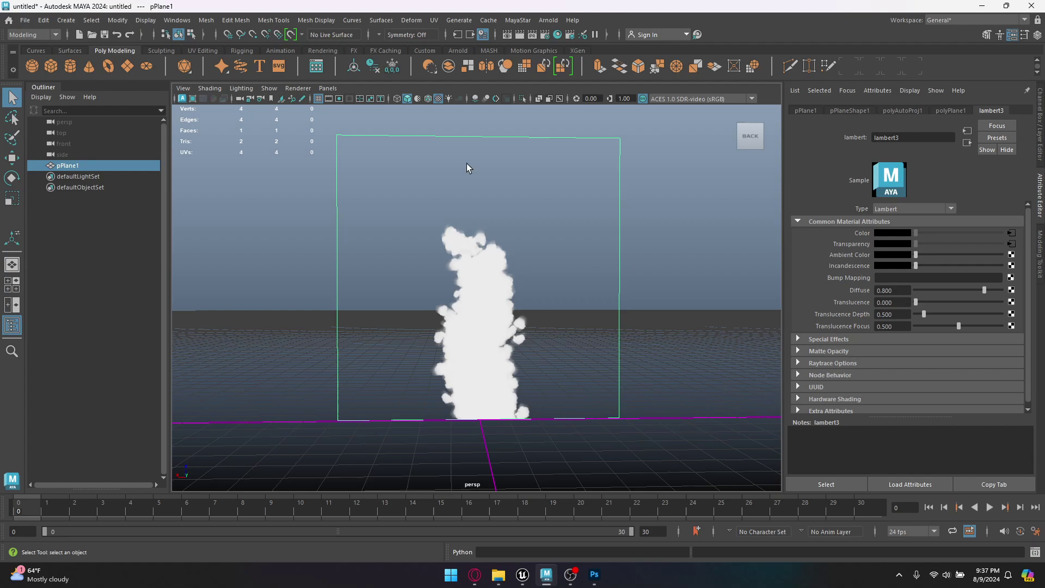
click(1040, 256)
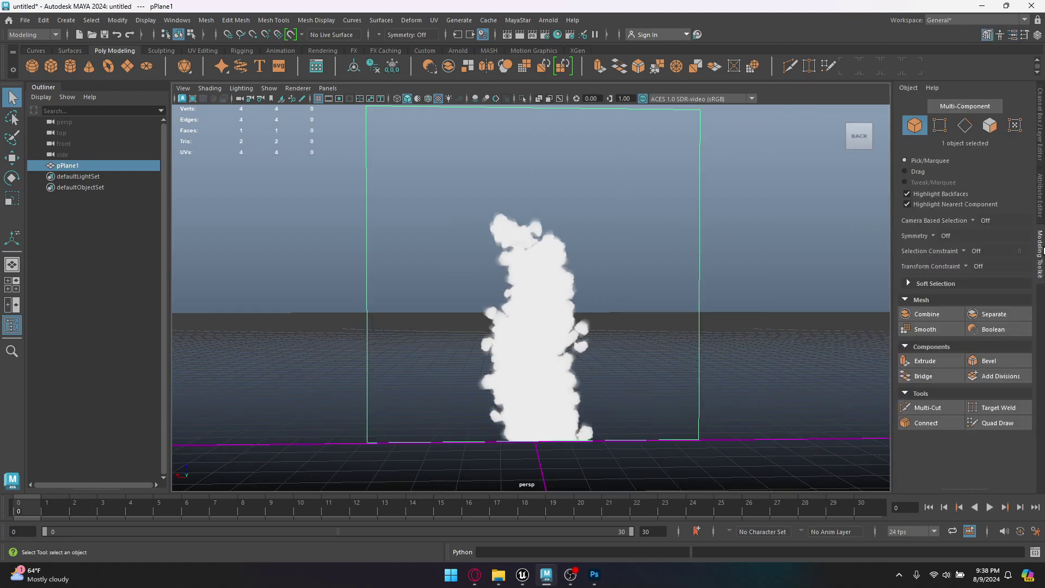
click(926, 407)
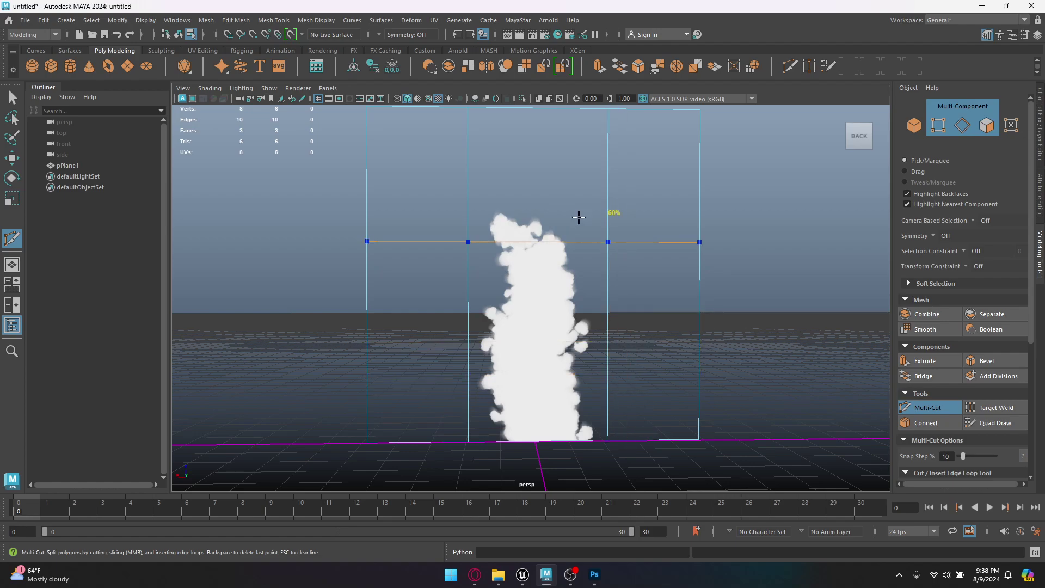
ctrl+click(611, 202)
key(q)
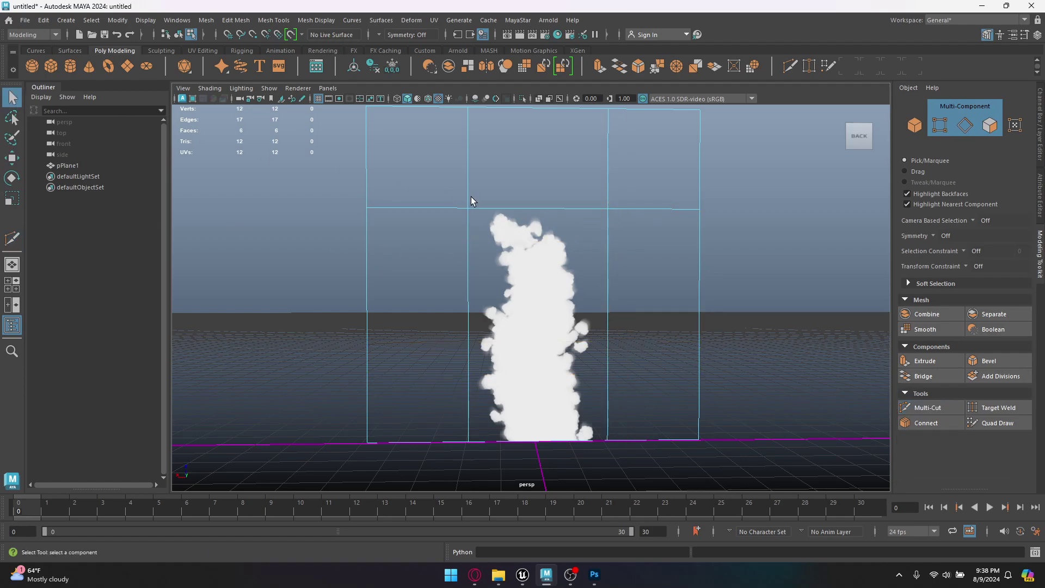
Delete the five empty faces around the plant silhouette and return to object mode.
right_drag(479, 186, 480, 216)
click(424, 179)
shift+click(418, 246)
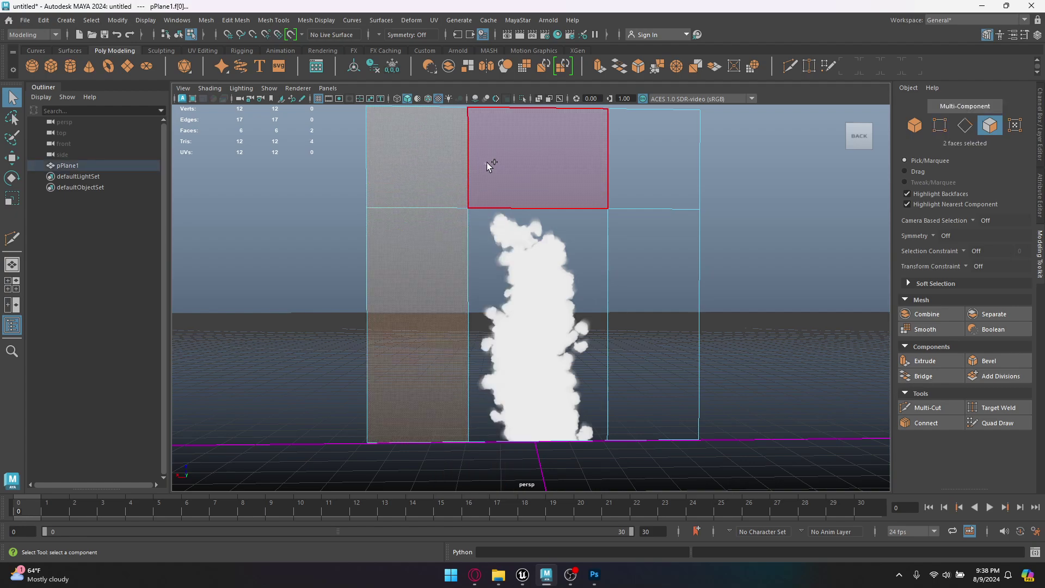
shift+click(500, 163)
shift+click(643, 168)
shift+click(667, 293)
key(Delete)
click(590, 283)
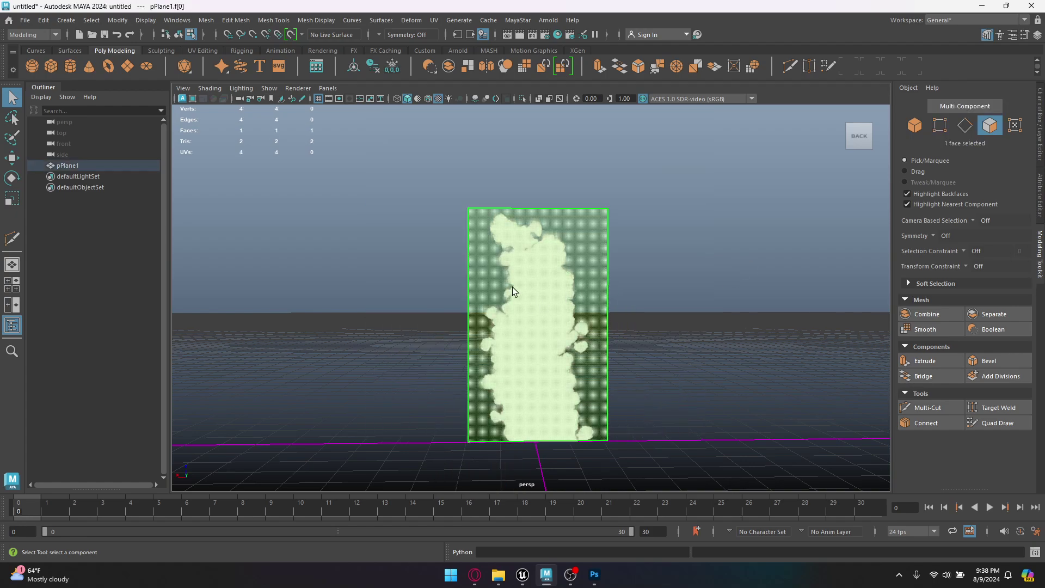
right_drag(512, 287, 604, 232)
click(621, 228)
click(655, 229)
Duplicate the trimmed plant plane and rotate the copy 90 degrees about the vertical axis to form a cross.
click(548, 310)
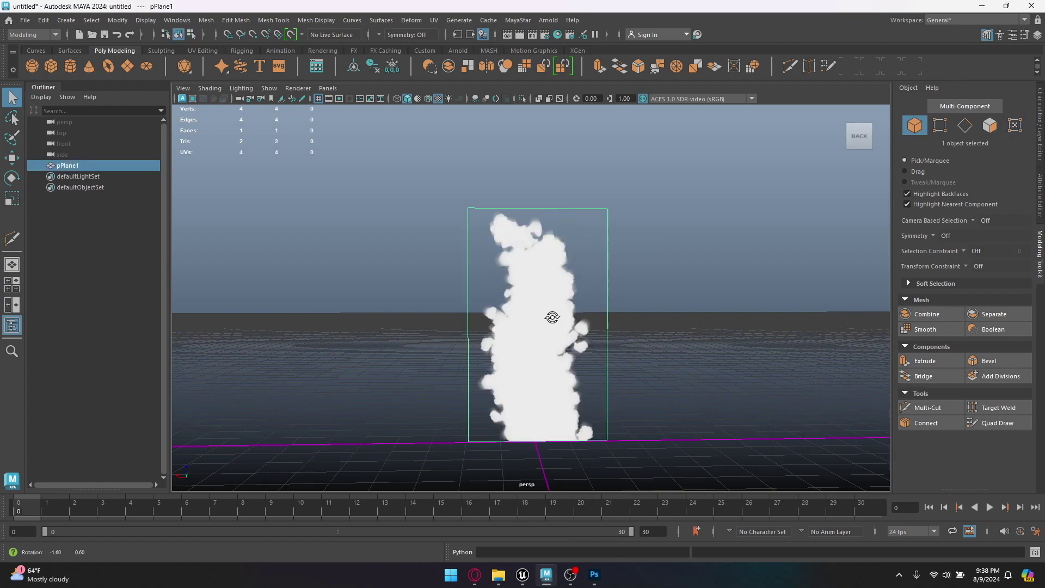
alt+drag(548, 310, 600, 327)
key(ctrl+d)
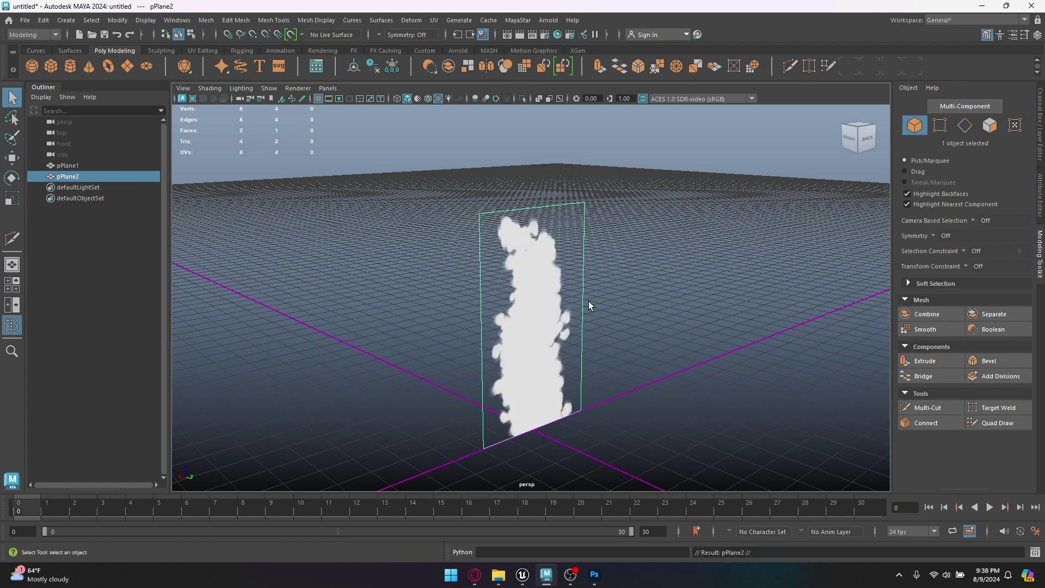
key(w)
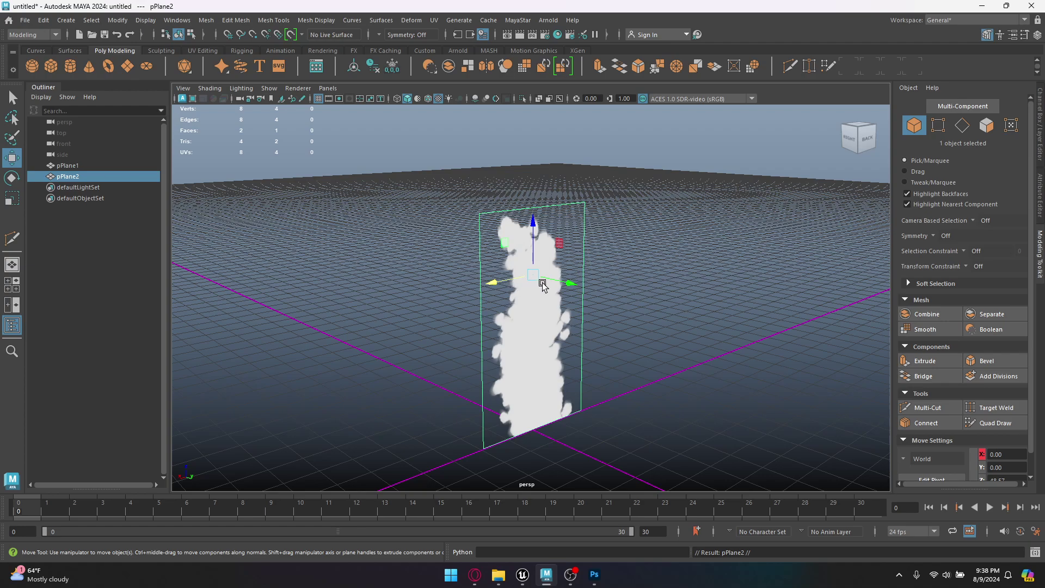
key(r)
key(w)
key(r)
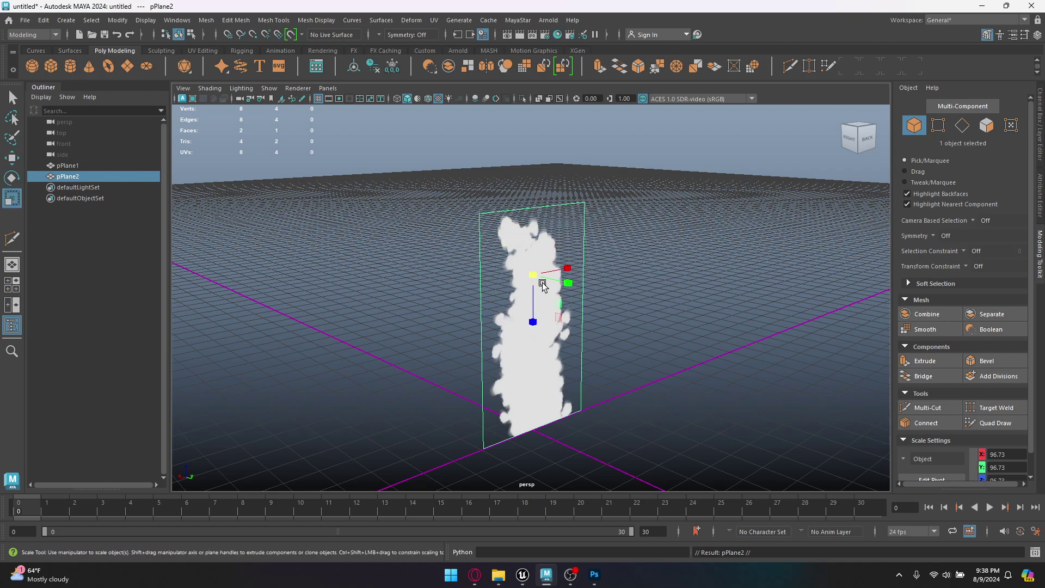
key(e)
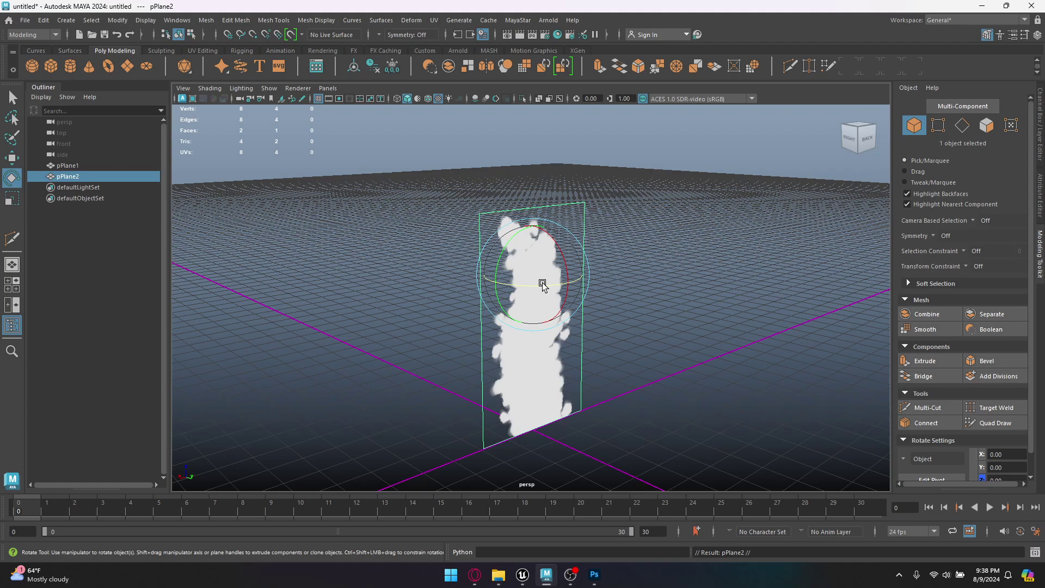
drag(543, 284, 475, 283)
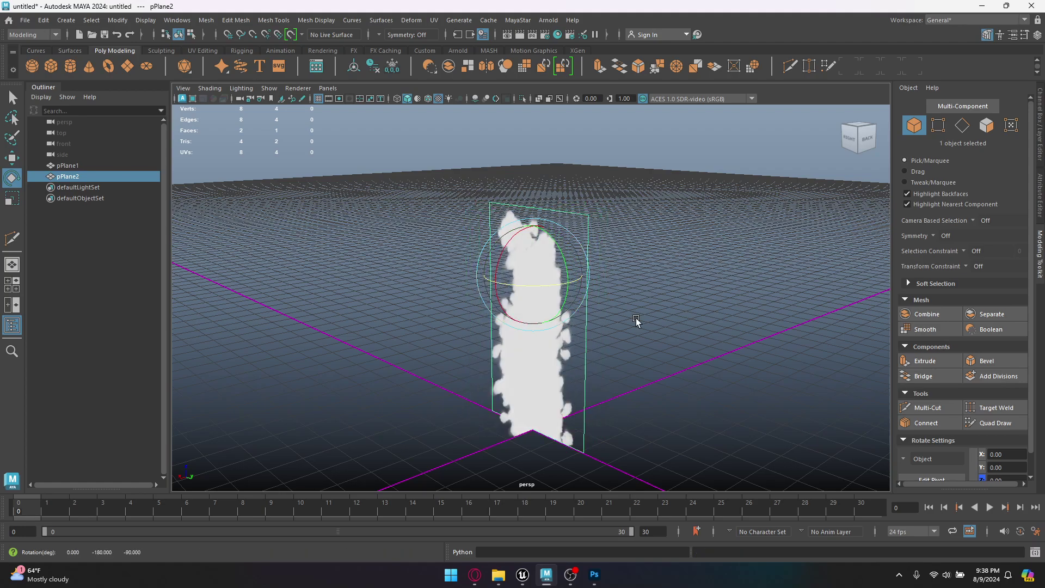
Select both crossed plant planes together.
alt+drag(636, 322, 702, 343)
click(637, 353)
alt+drag(540, 370, 467, 412)
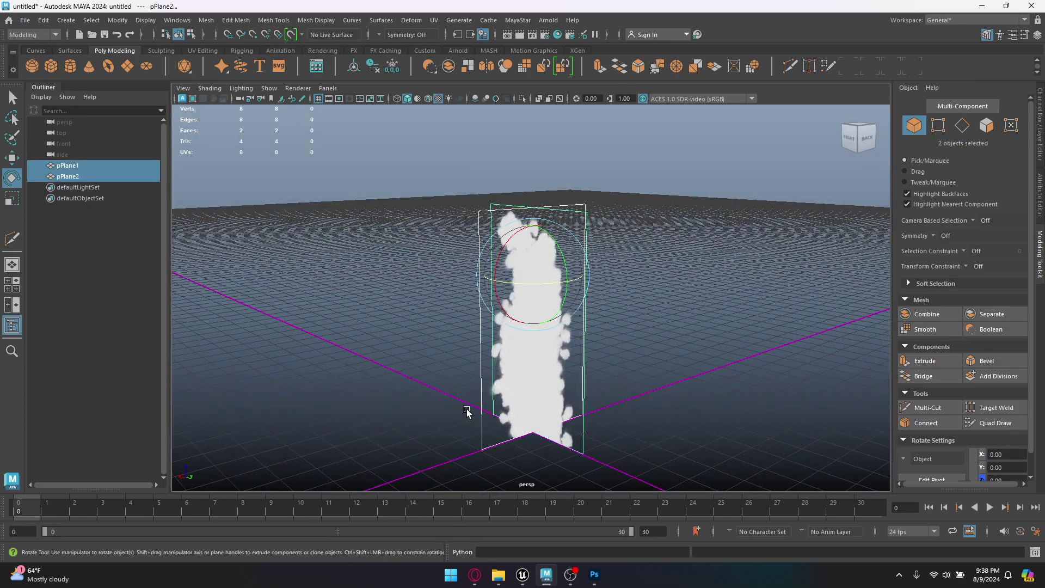
alt+drag(639, 320, 625, 336)
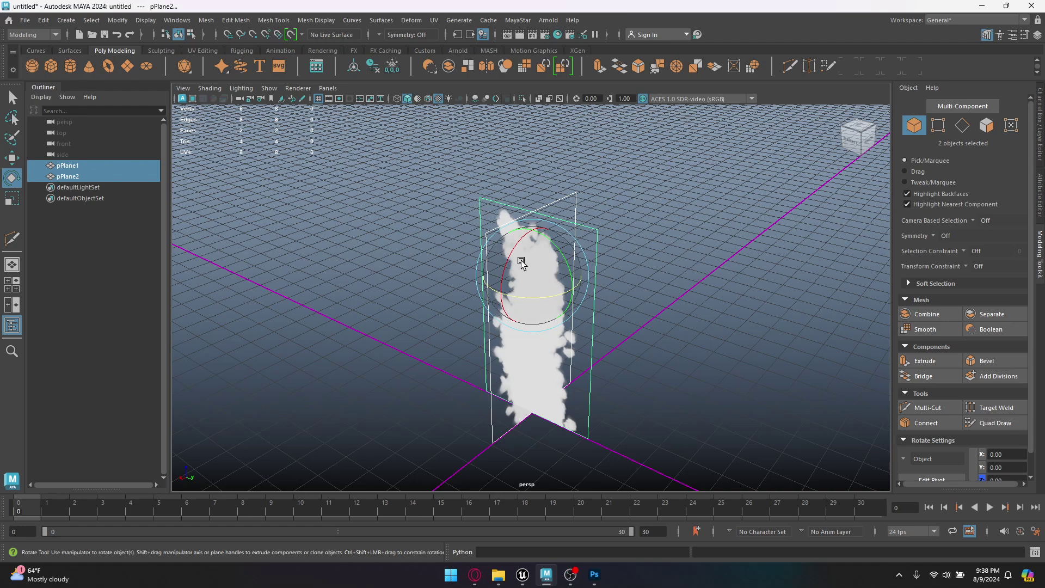
Try to combine the two crossed plant planes into a single mesh.
click(175, 22)
mouse_move(202, 22)
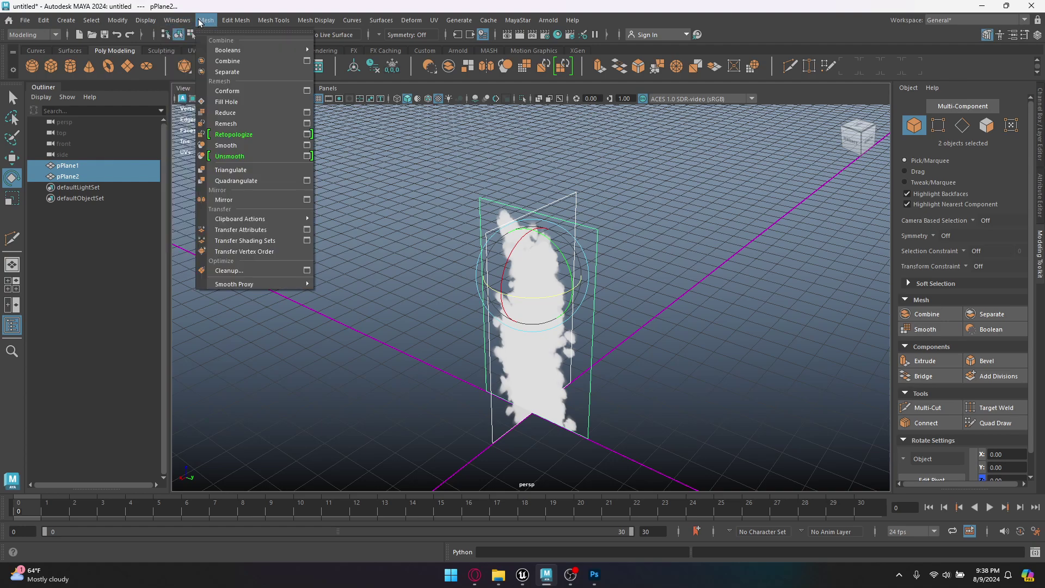
click(222, 62)
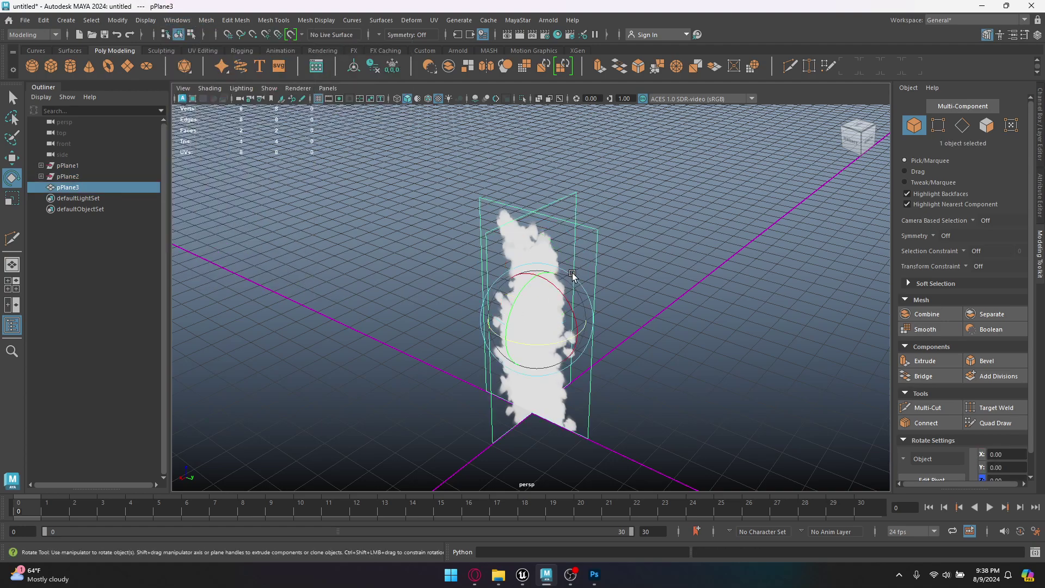
Undo the mesh combine, going back to the two separate planes with both selected.
key(ctrl+z)
key(ctrl+z)
key(ctrl+z)
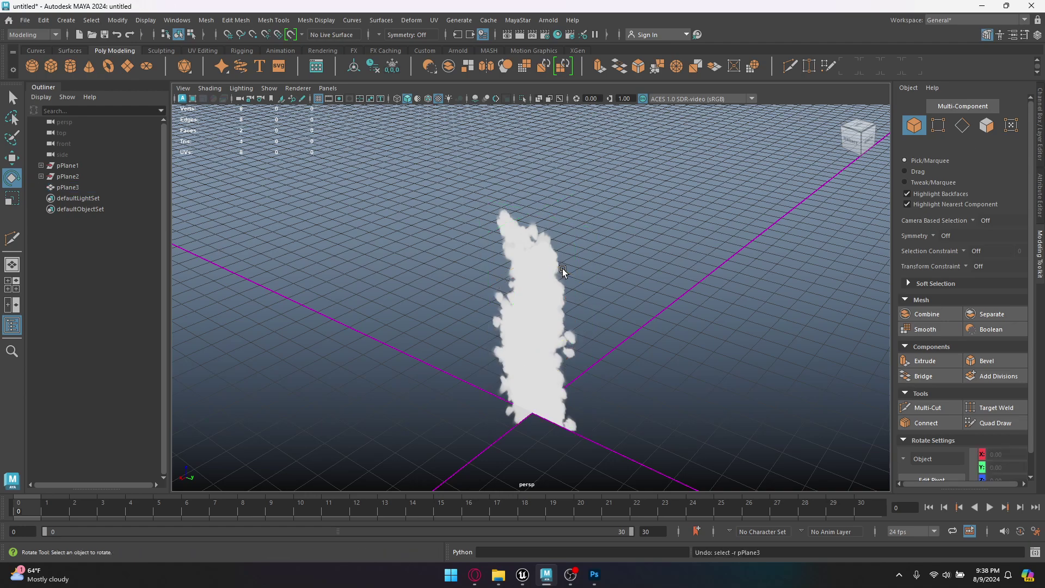
key(ctrl+z)
key(ctrl+z)
key(ctrl+z)
key(ctrl+z)
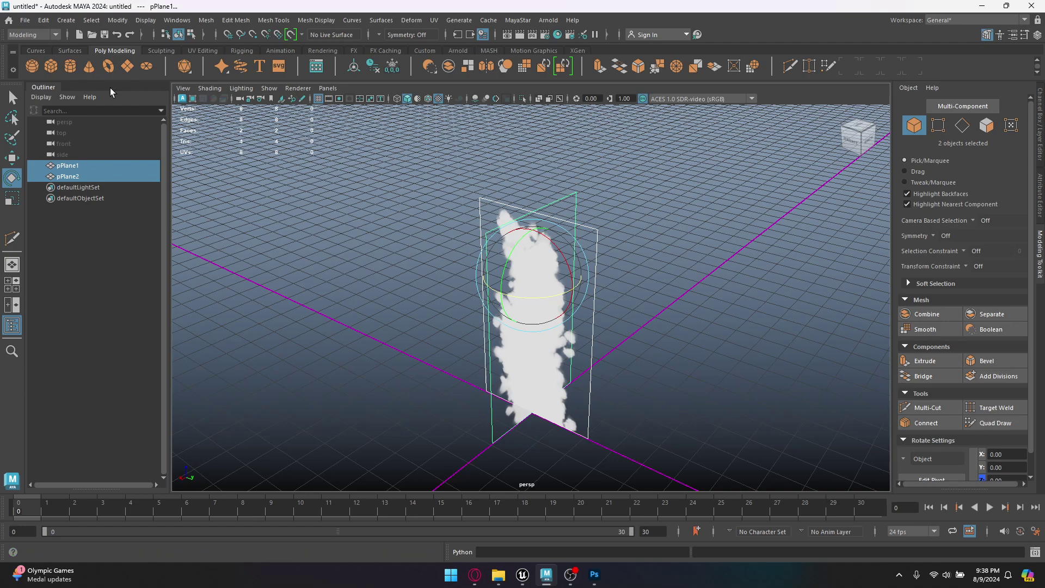
Export the selected planes as an FBX file named Plant_2 into the Plant_2 folder inside fOLIAGE, and switch to Unreal Engine.
click(26, 24)
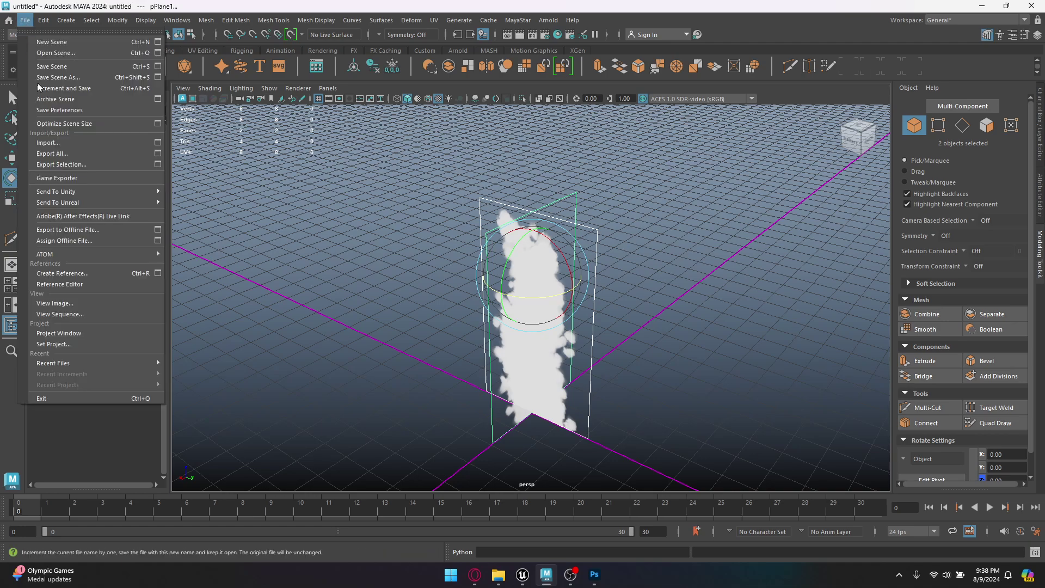
click(60, 165)
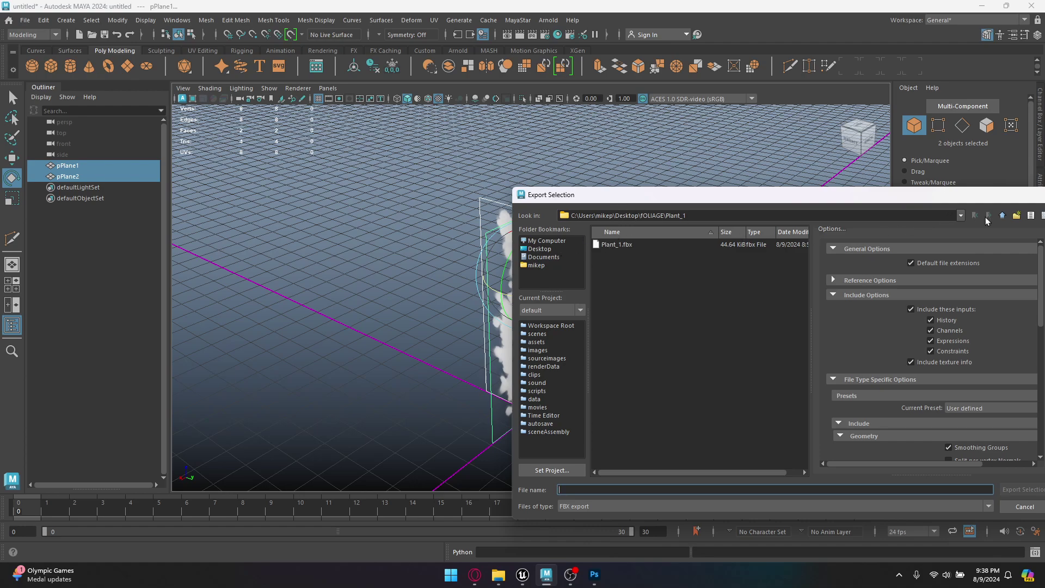
double_click(611, 254)
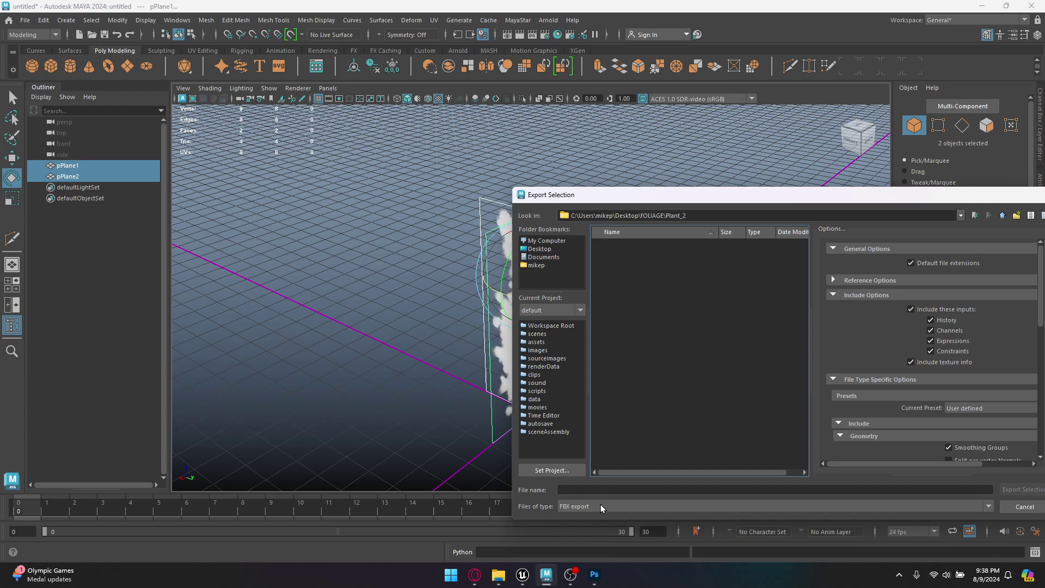
click(595, 489)
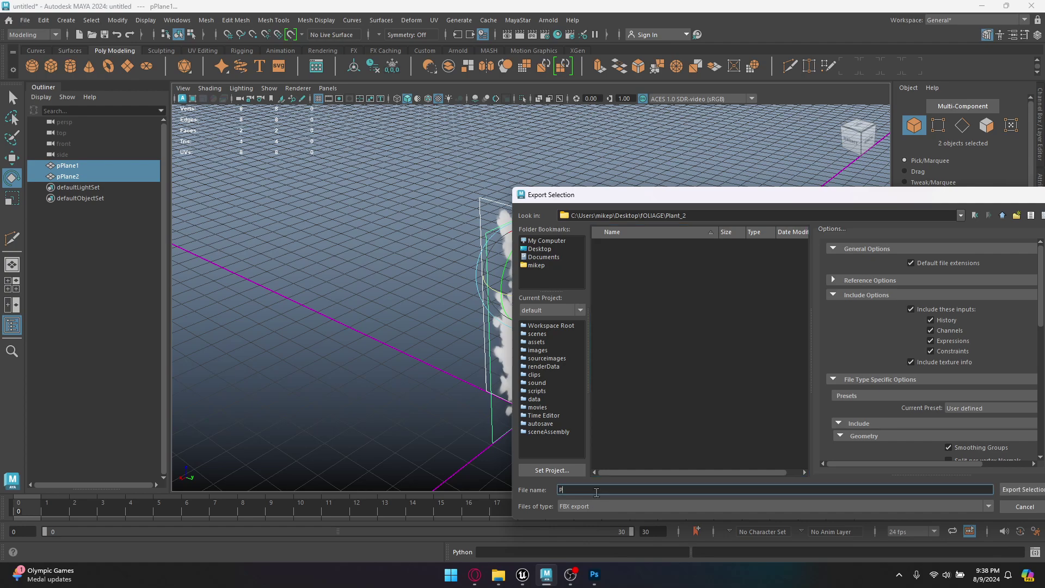
text(Plant_2)
key(Return)
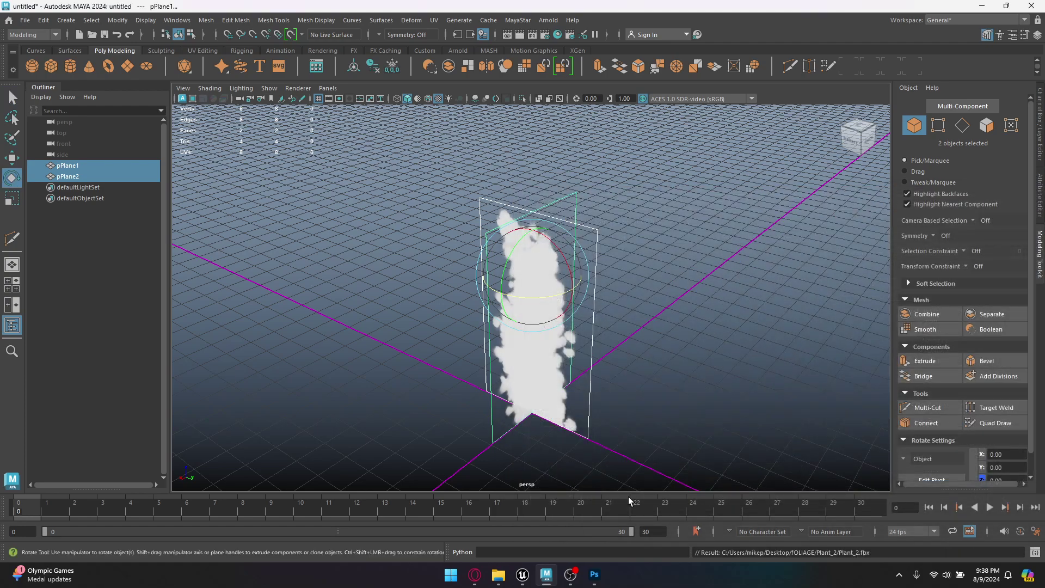
click(523, 575)
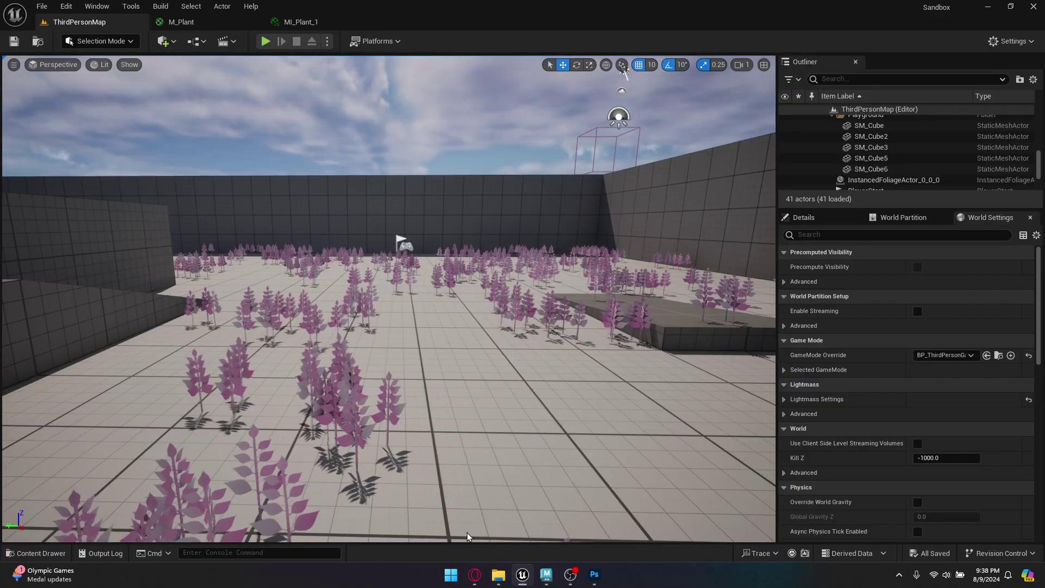
Create a new folder named Plant_2 inside the Foliage content folder.
click(35, 553)
right_click(305, 430)
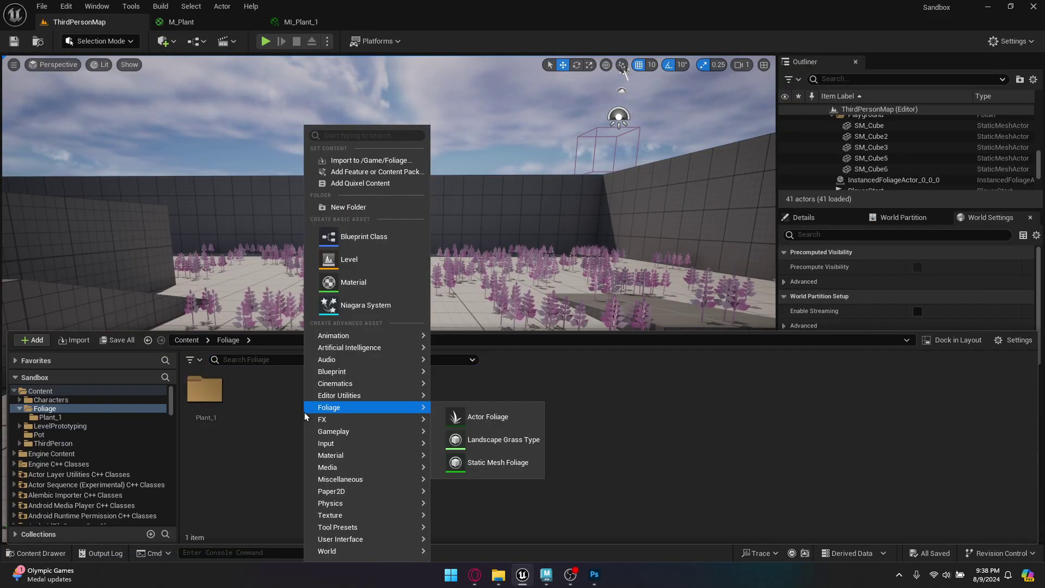
click(337, 205)
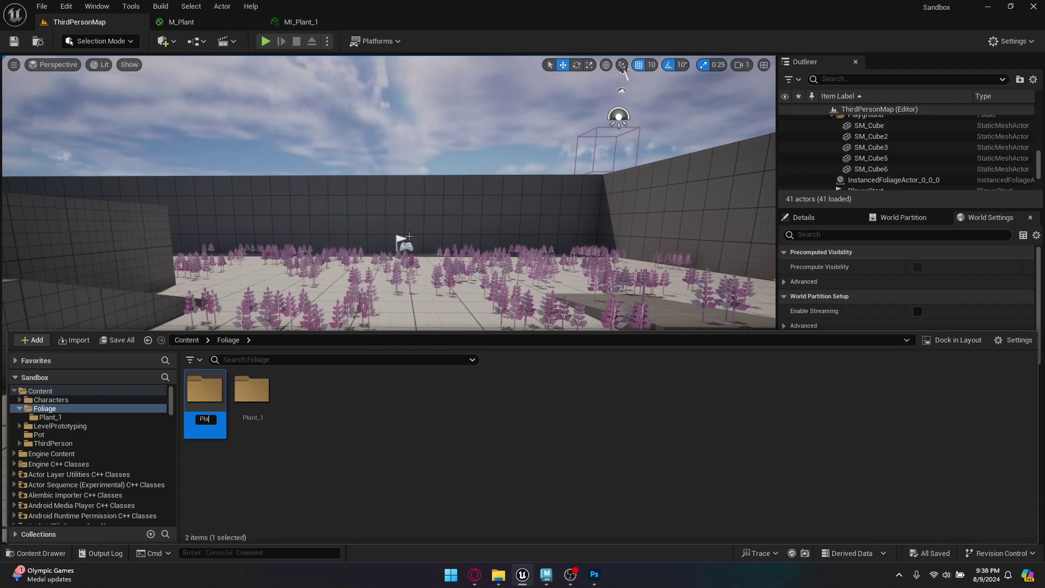
text(Plant_2)
key(Return)
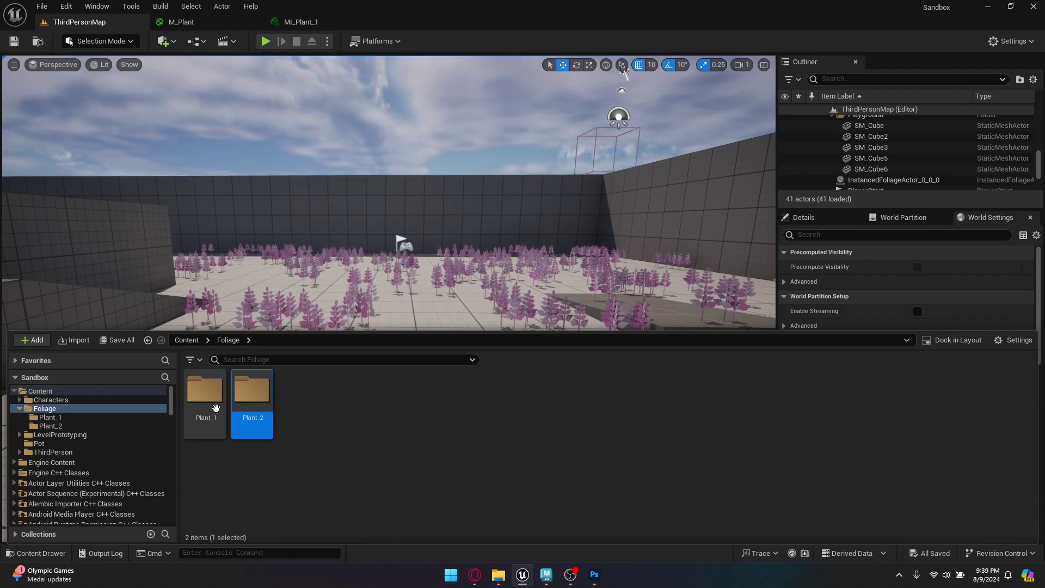
Move the M_Plant material from the Plant_1 folder up into the Foliage folder.
double_click(205, 389)
click(211, 394)
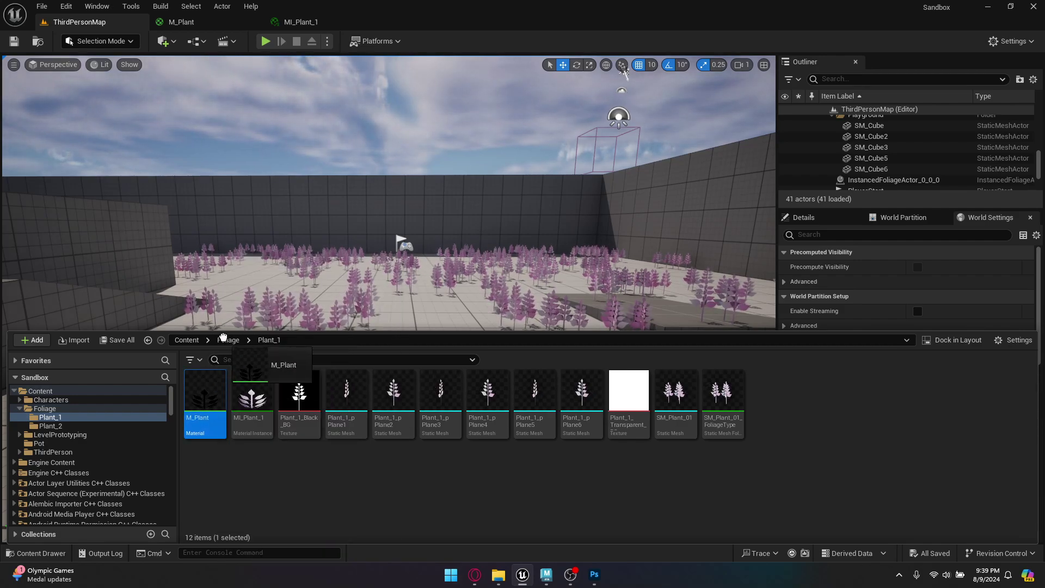
drag(212, 395, 47, 410)
click(77, 432)
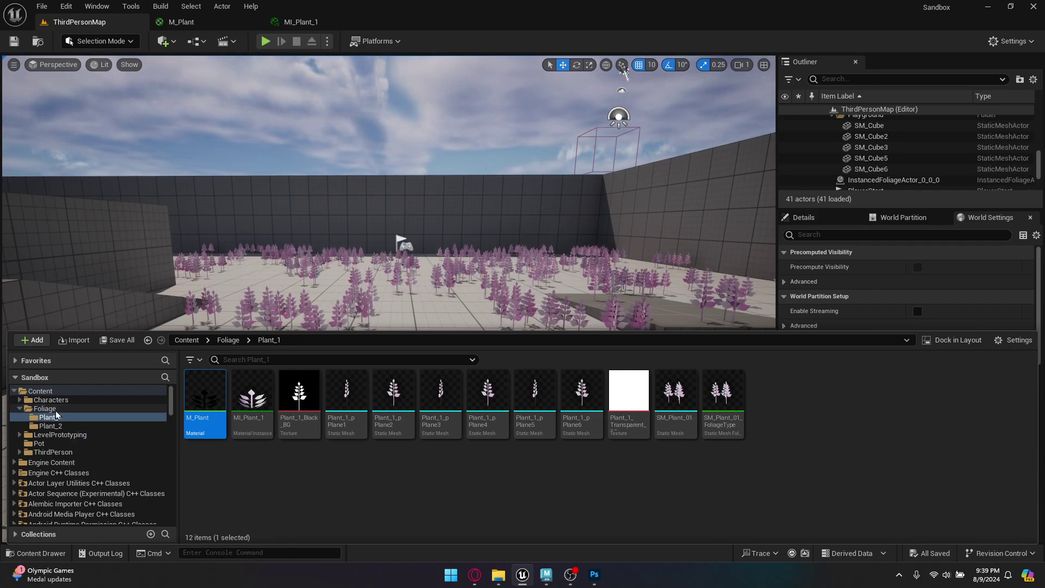
click(41, 409)
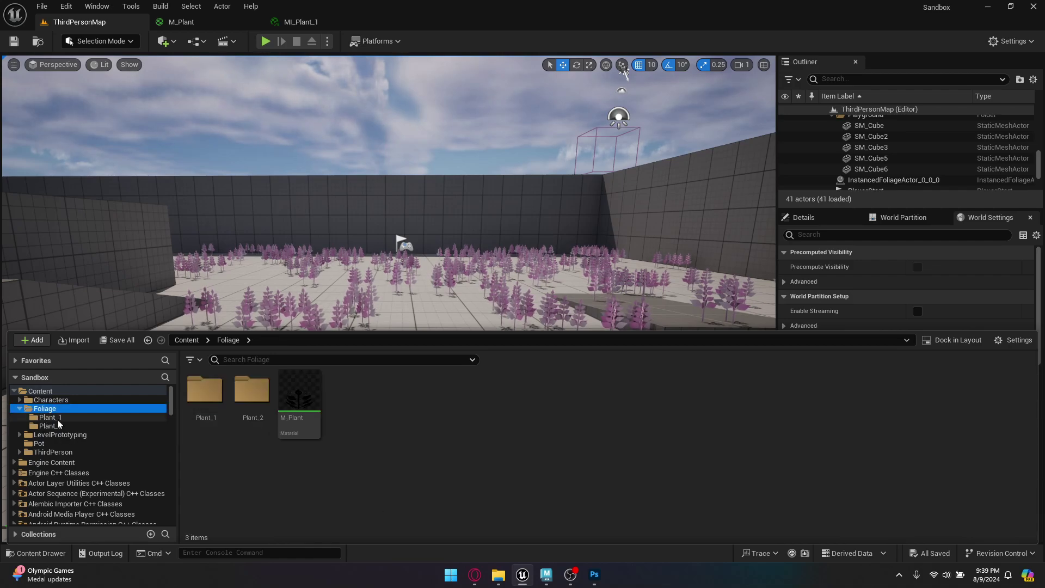
click(289, 427)
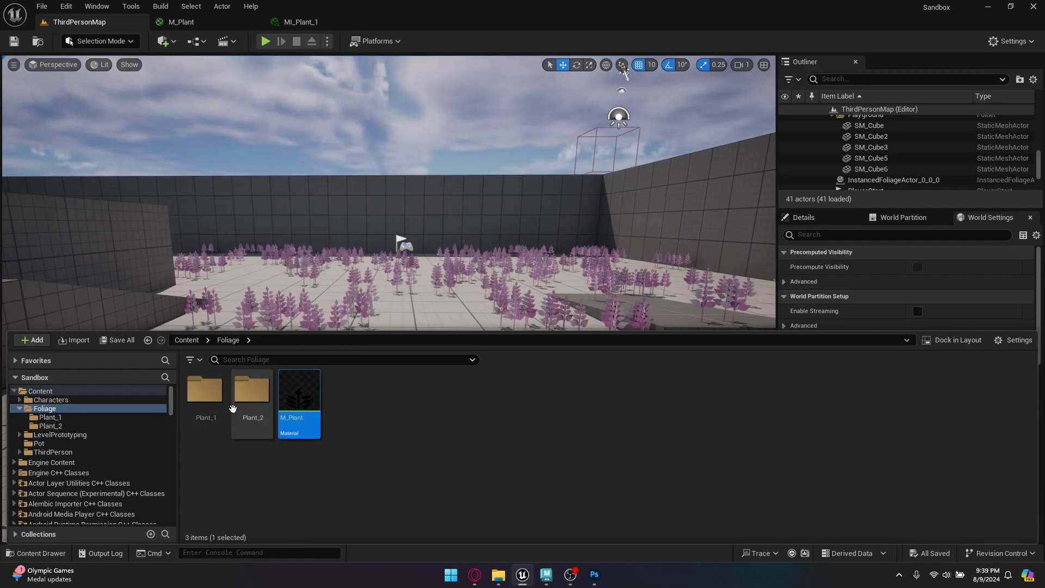
Import the Plant_2_Black_BG and Plant_2_Transparent_BG textures from File Explorer into the Plant_2 content folder.
double_click(252, 394)
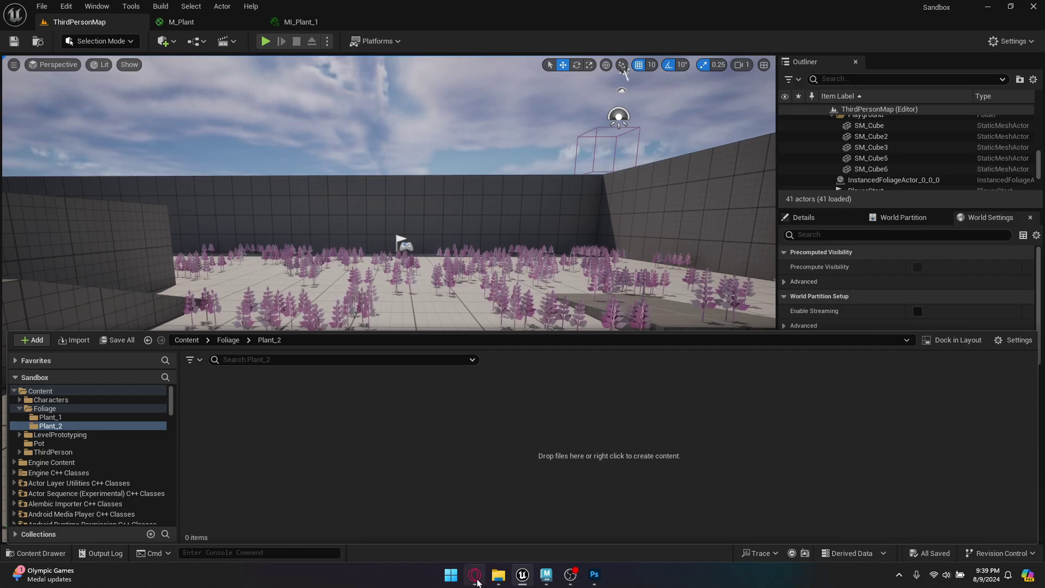
click(498, 575)
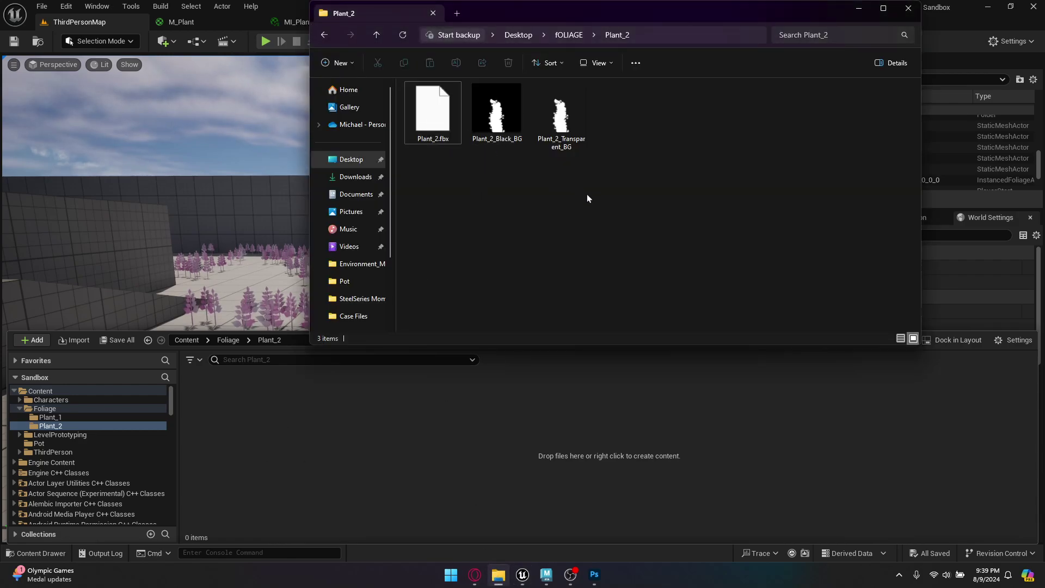
click(561, 115)
drag(504, 117, 484, 484)
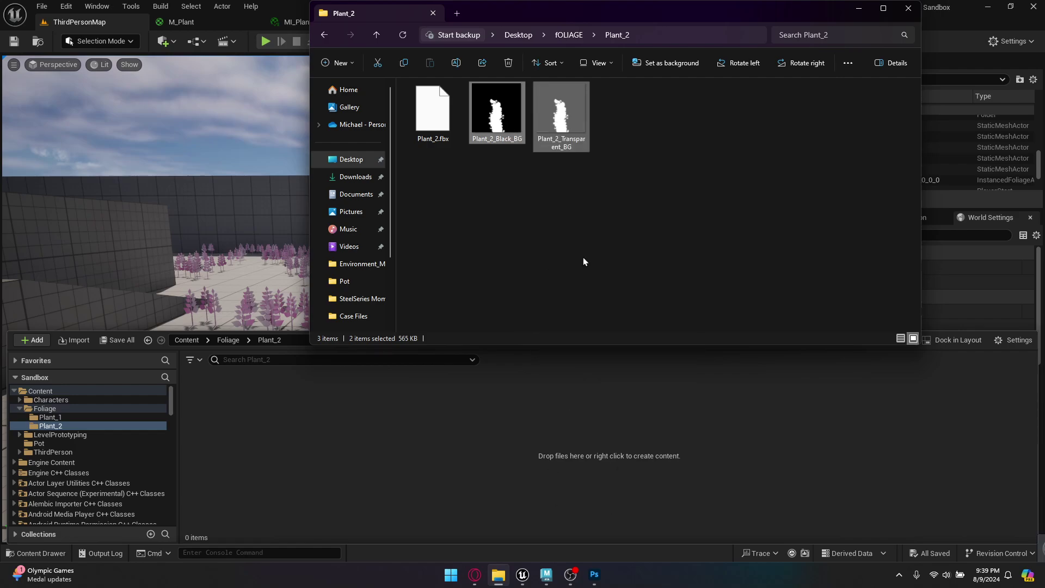
Import all meshes of Plant_2.fbx into the Plant_2 content folder with the existing FBX import options.
drag(433, 112, 509, 479)
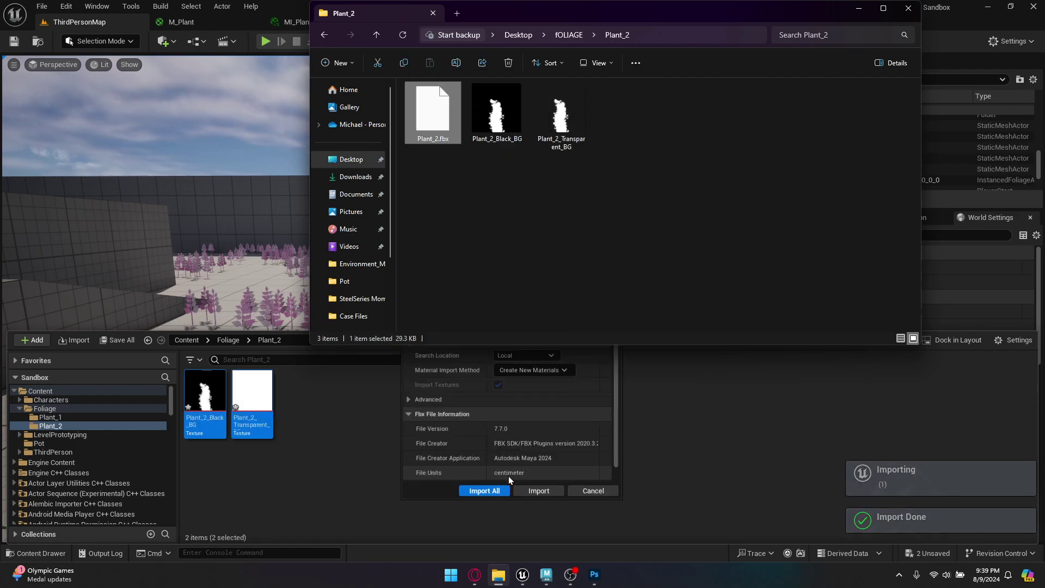
click(490, 489)
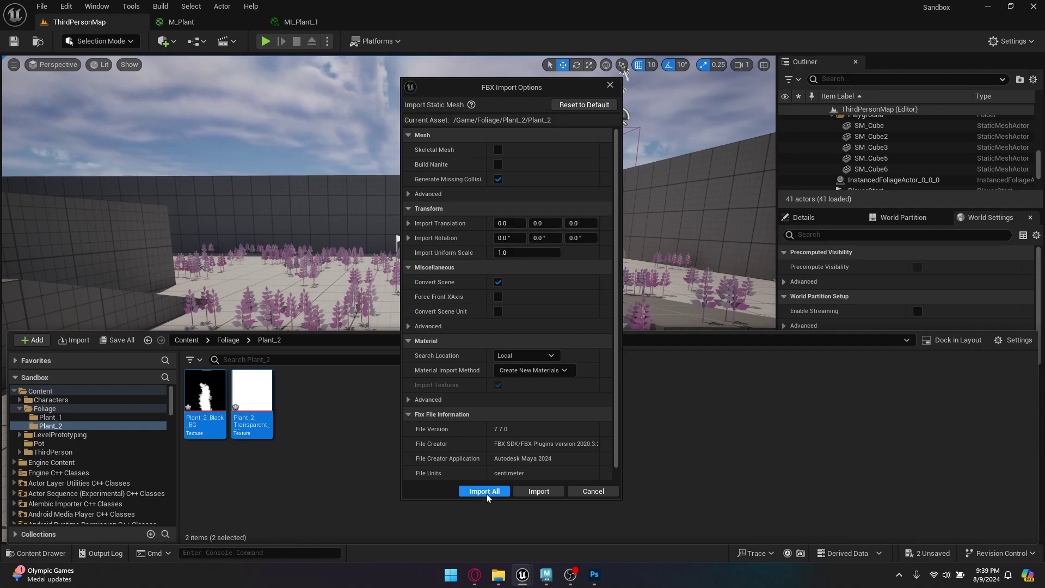
click(487, 496)
Place the Plant_2_pPlane1 and Plant_2_pPlane2 meshes together on the raised platform in the level.
right_drag(468, 256, 380, 267)
key(w)
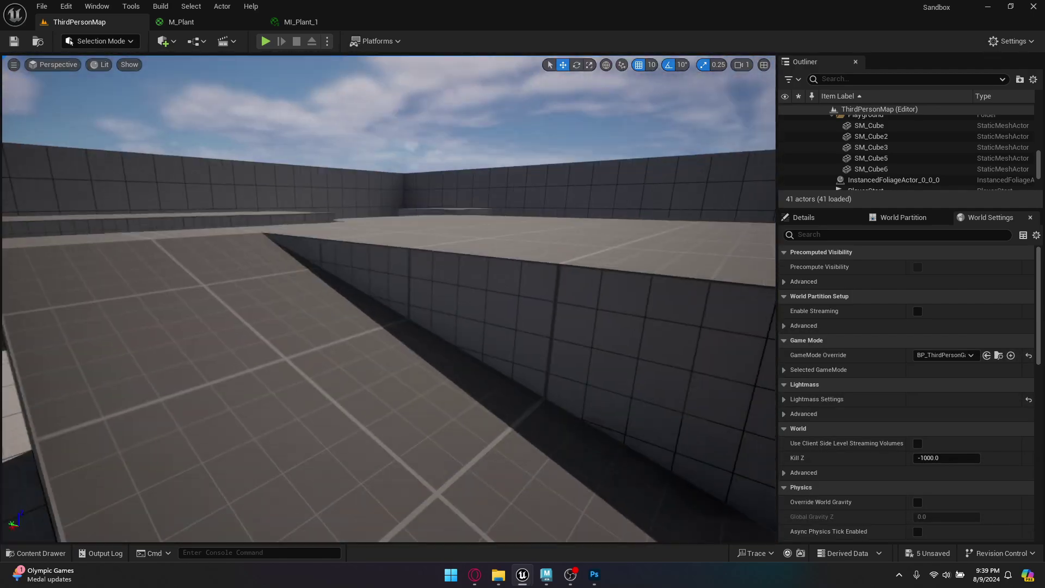
right_drag(186, 519, 174, 530)
click(41, 553)
click(346, 397)
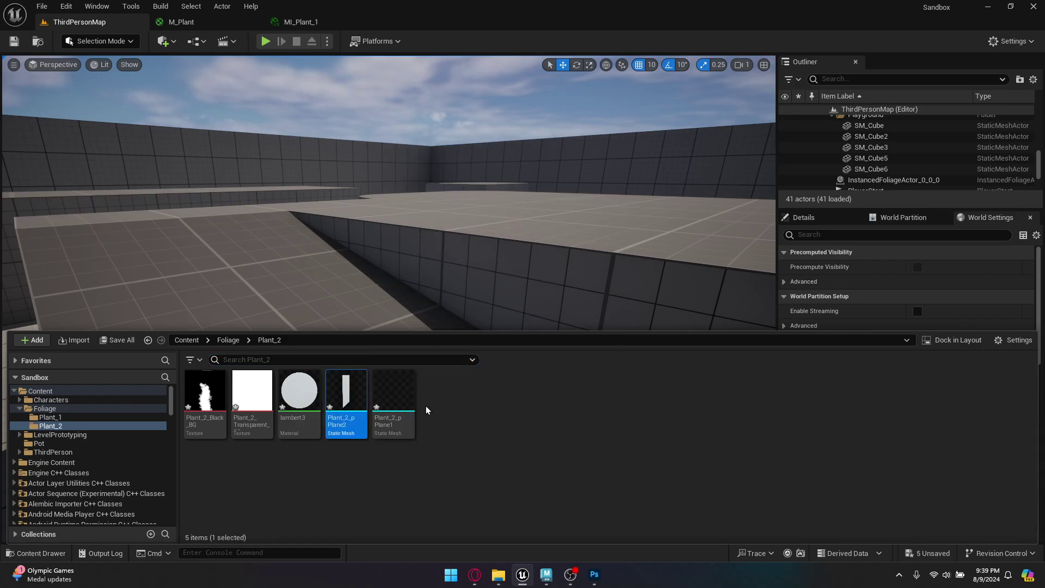
click(393, 397)
ctrl+click(346, 398)
drag(400, 400, 581, 240)
right_drag(581, 240, 581, 240)
click(630, 256)
Rename the imported lambert3 material to M_Plant_2.
click(41, 554)
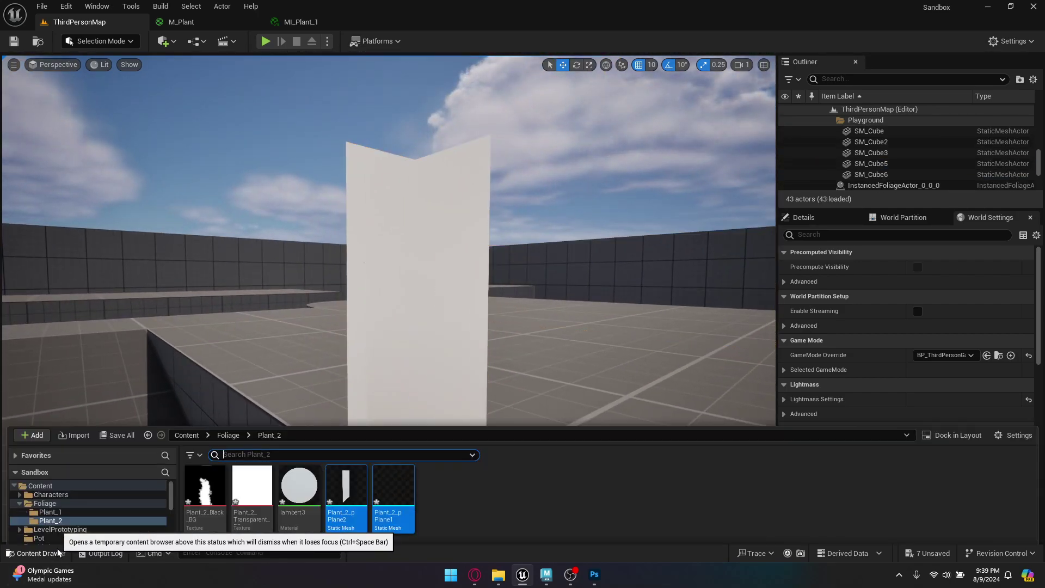
click(295, 393)
key(F2)
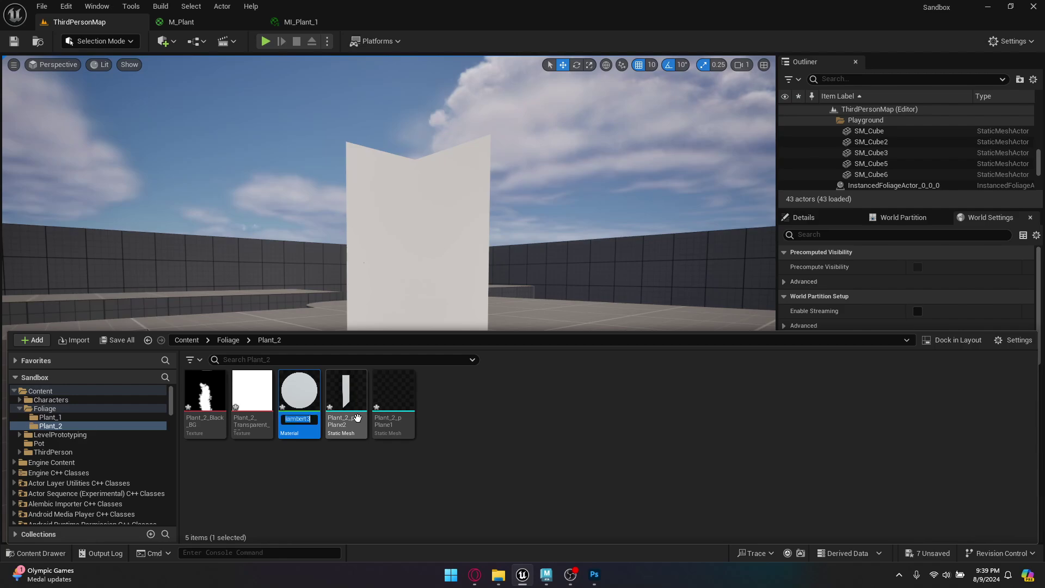
text(Plant_2)
key(Return)
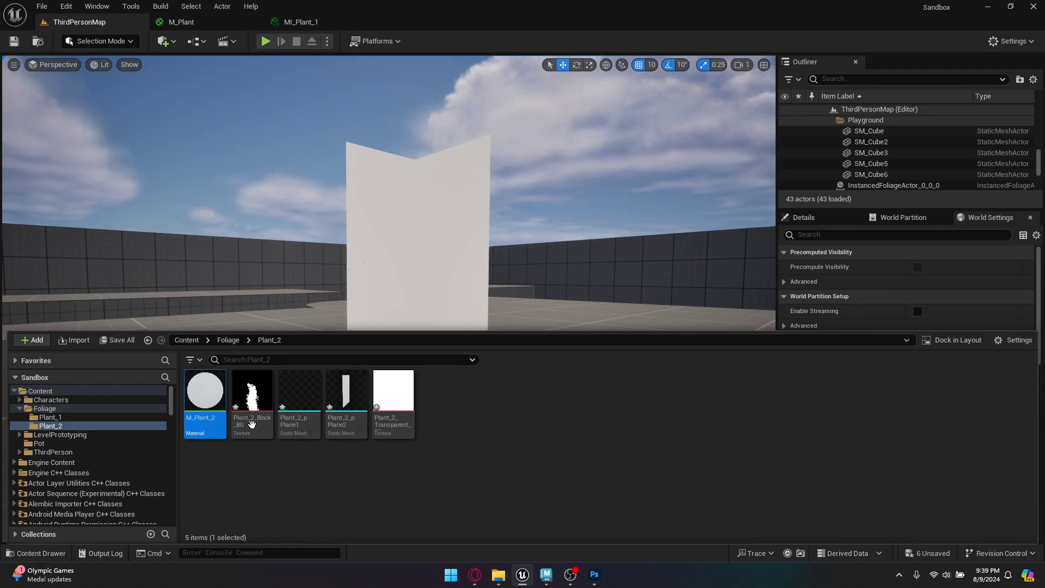
Delete both Texture Sample nodes from the M_Plant_2 material graph and close the material.
double_click(215, 404)
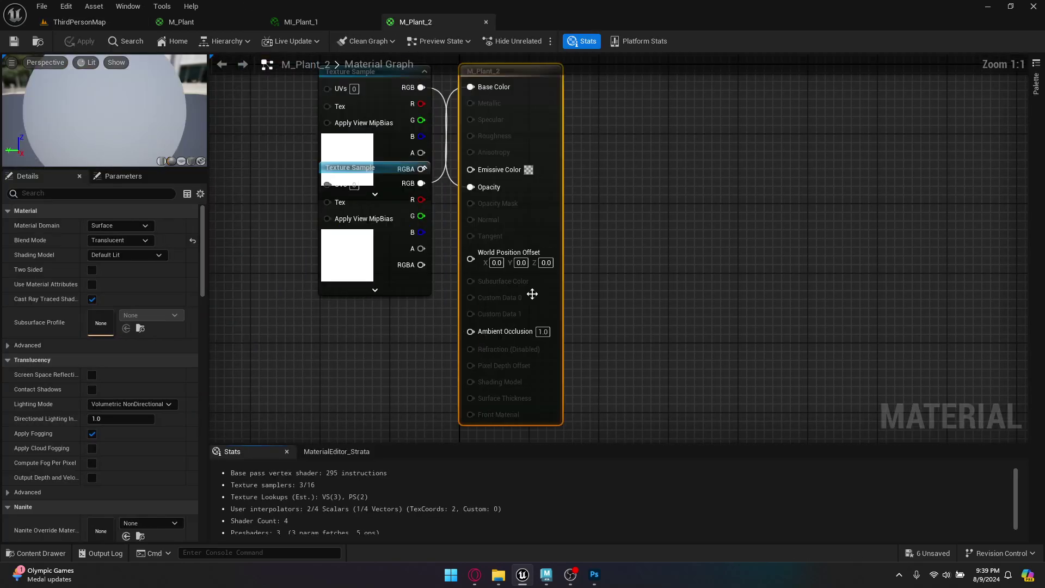
right_drag(532, 294, 641, 299)
drag(410, 306, 446, 33)
key(Delete)
right_drag(363, 244, 433, 254)
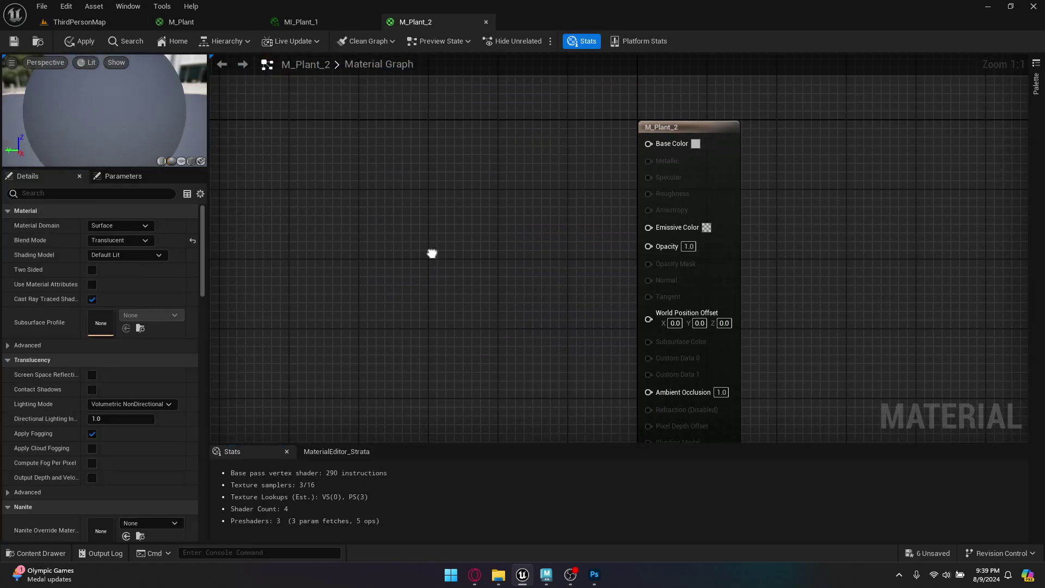
scroll(543, 282, down, 3)
right_drag(608, 315, 588, 243)
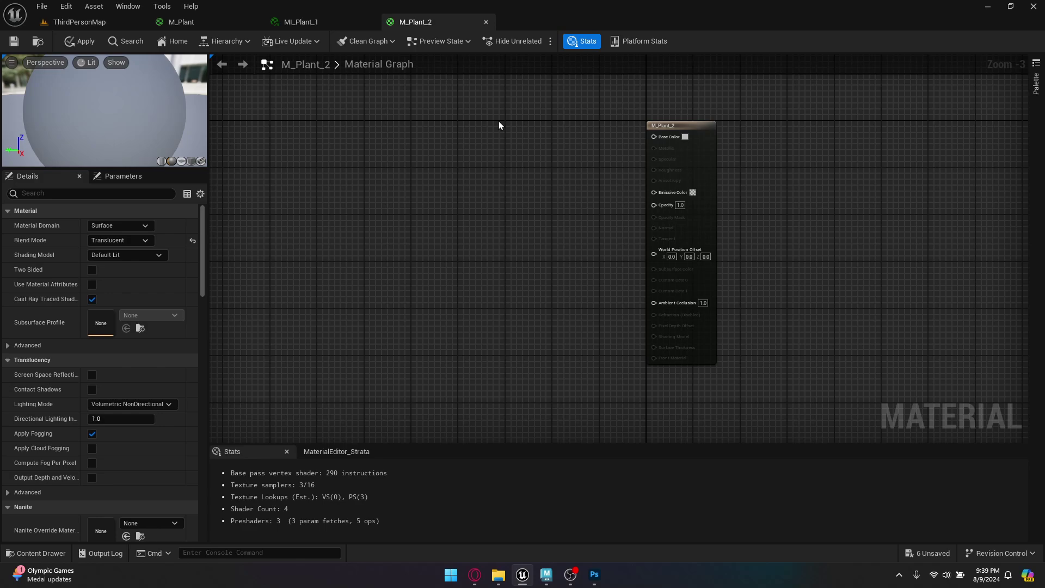
click(485, 22)
click(554, 310)
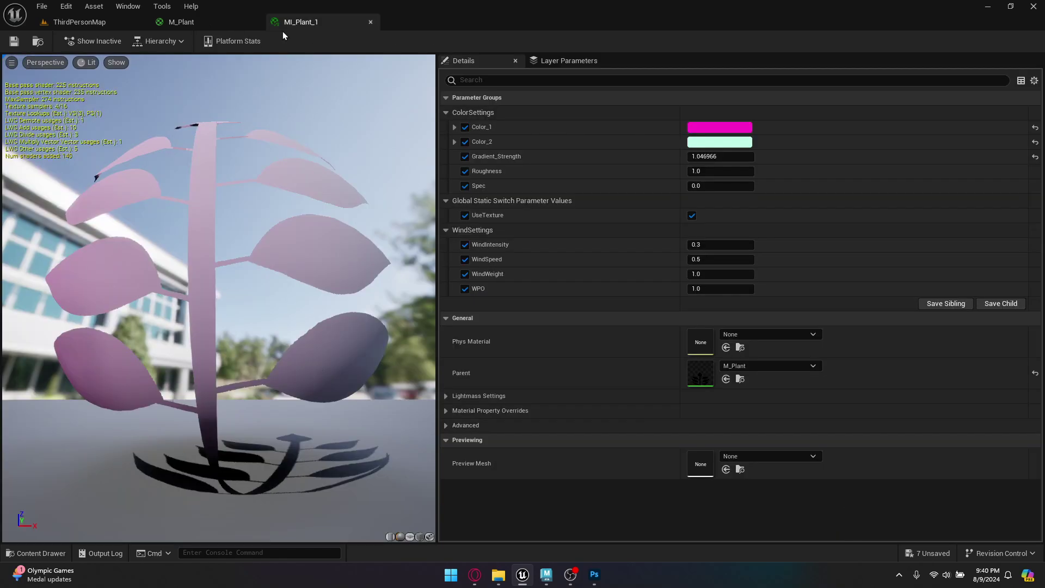
Return to the ThirdPersonMap level and delete the M_Plant_2 material from the Plant_2 folder.
click(56, 24)
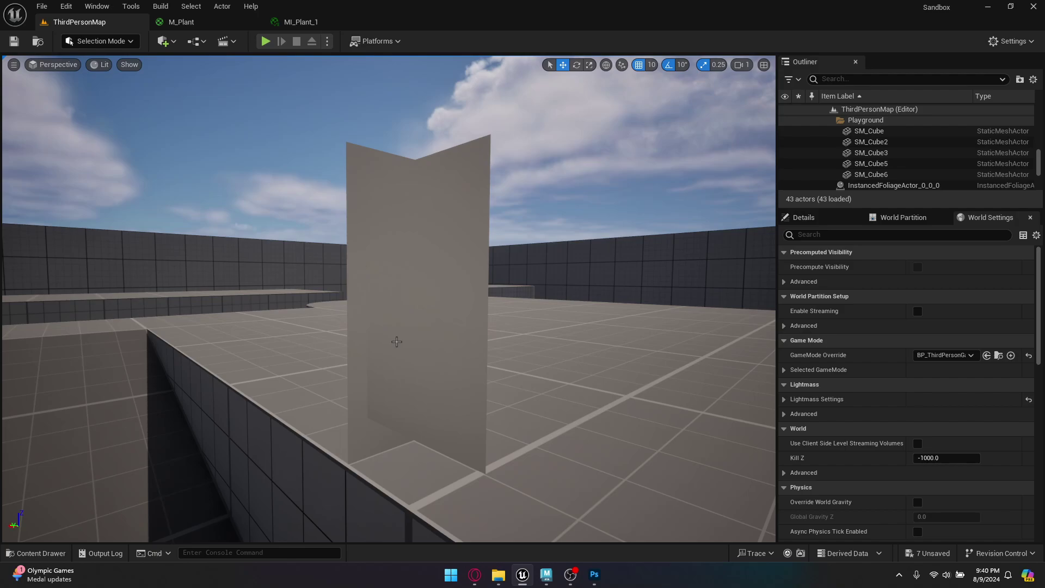
click(36, 553)
click(192, 393)
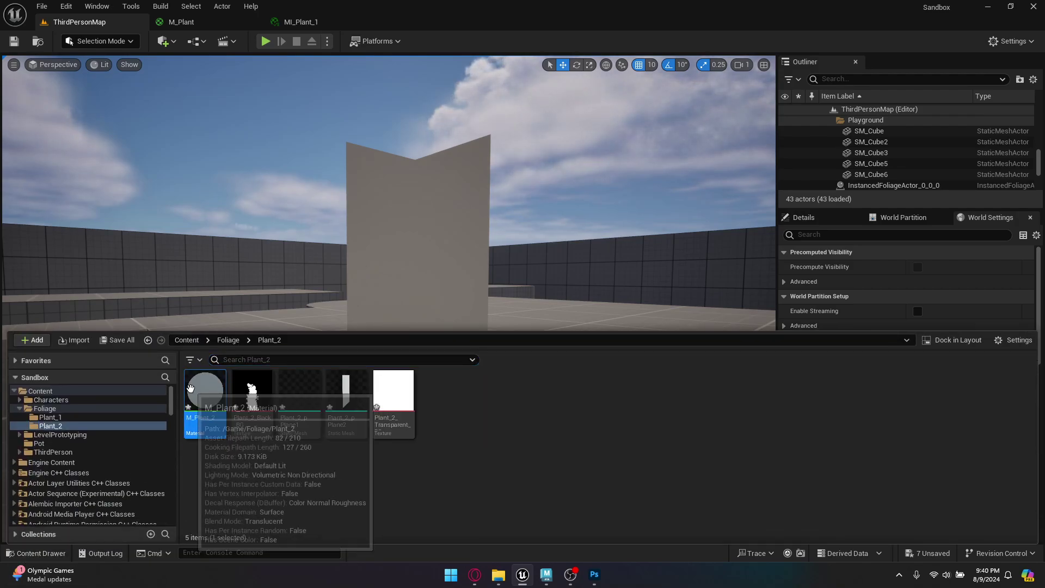
key(Delete)
click(478, 463)
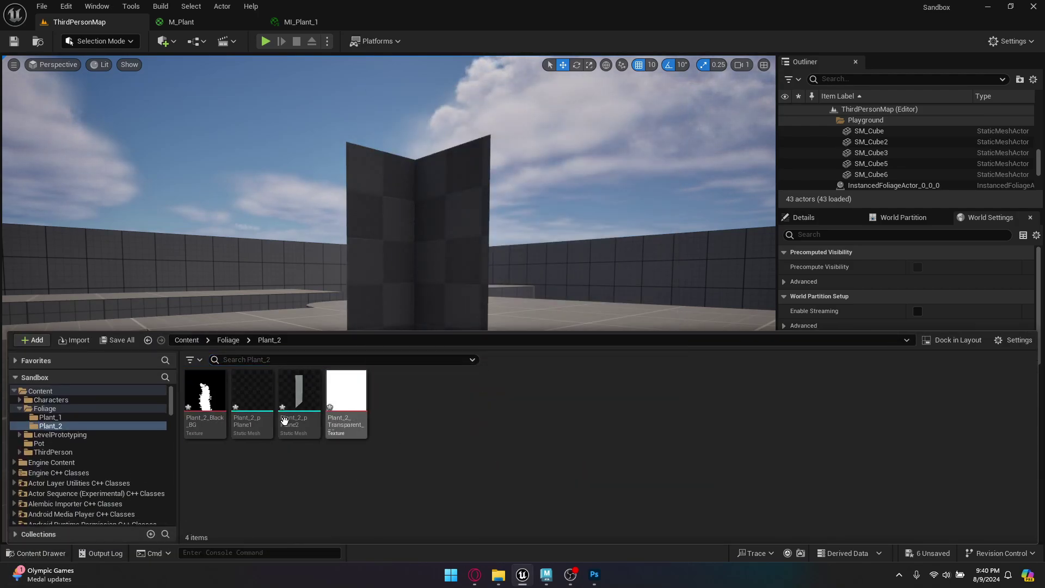
Open the Plant_2_pPlane1 mesh to check its material slot, and return to the level.
click(262, 385)
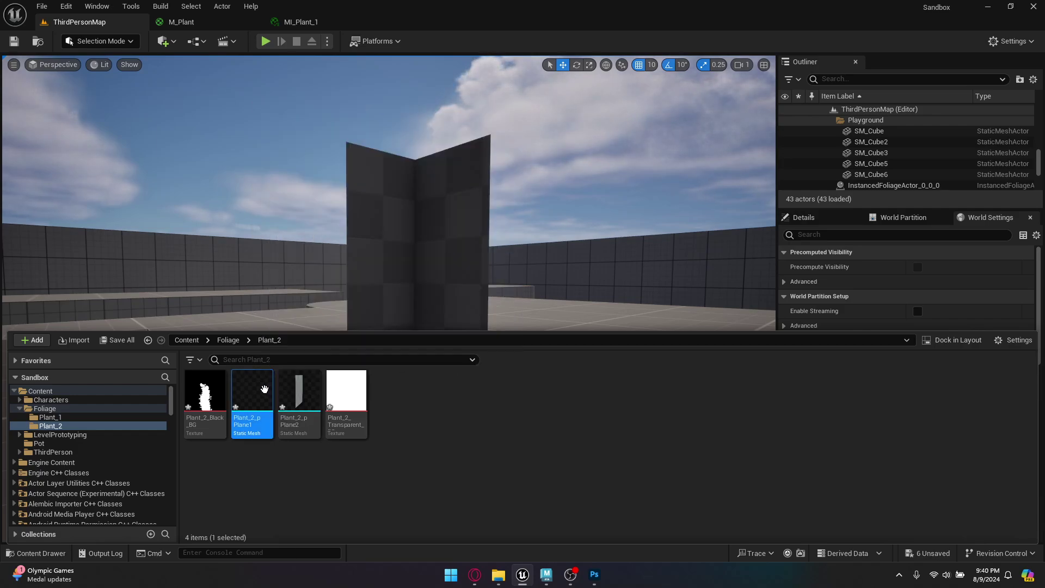
double_click(262, 385)
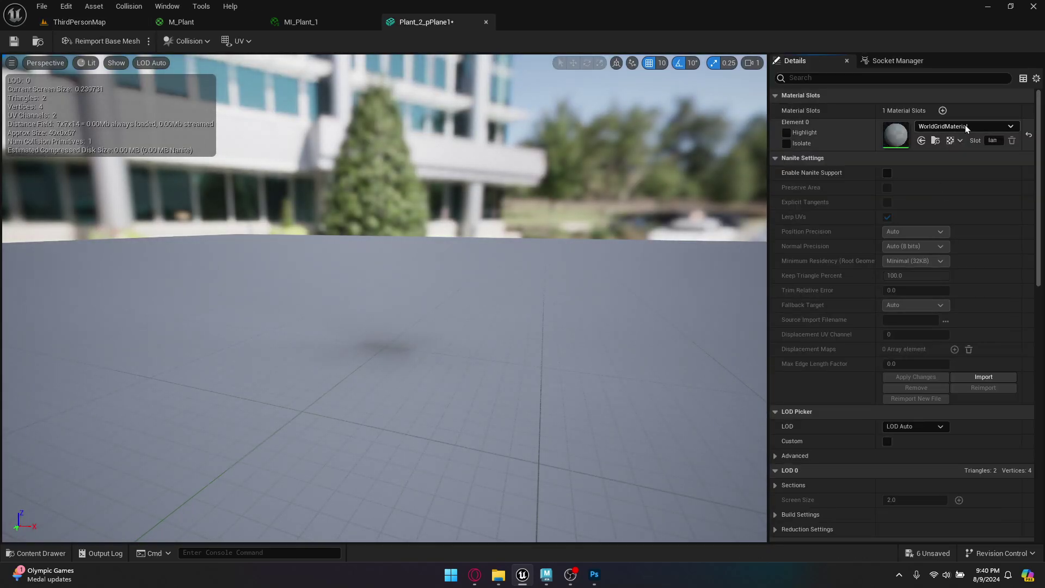
click(80, 22)
Create a material instance of M_Plant named MI_Plant2 and move it from Foliage into the Plant_2 folder.
click(51, 554)
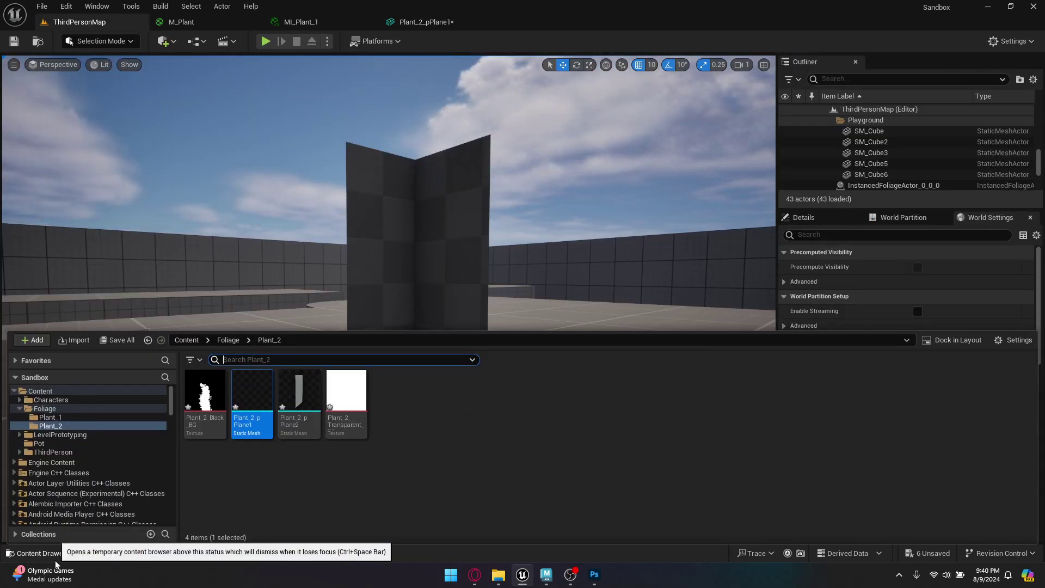
click(228, 341)
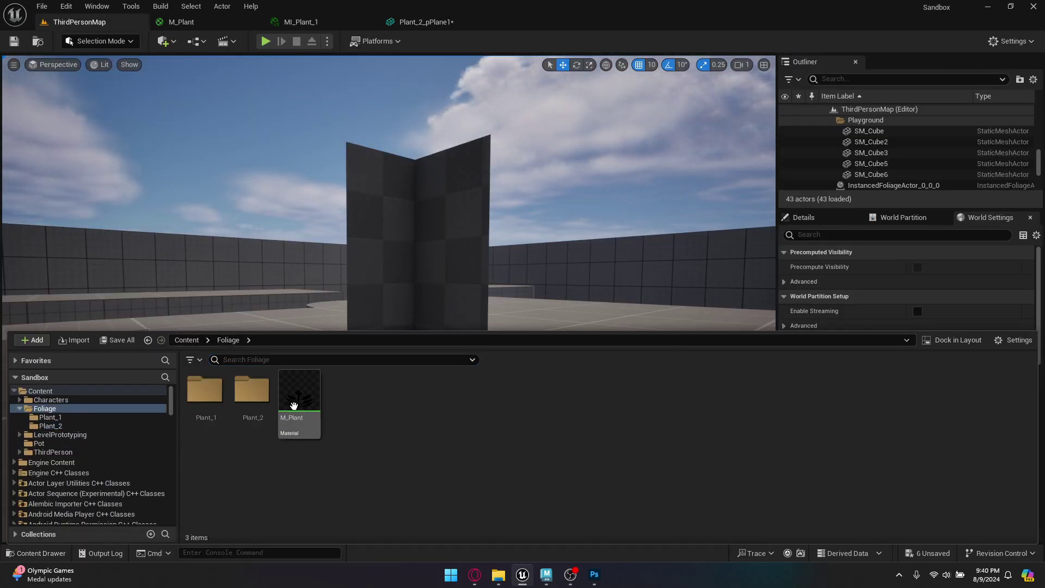
right_click(302, 416)
click(312, 486)
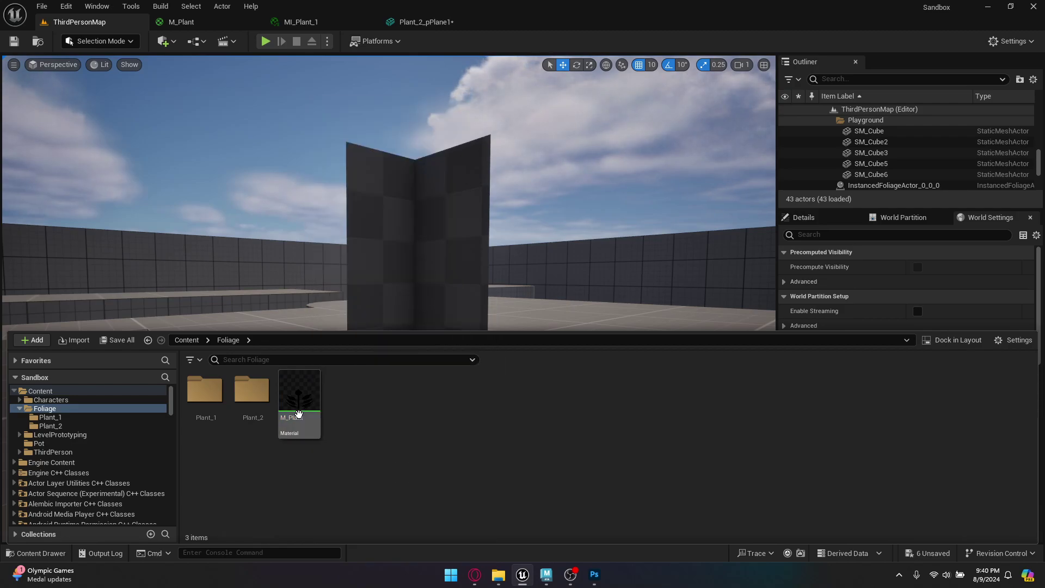
right_click(298, 414)
click(369, 143)
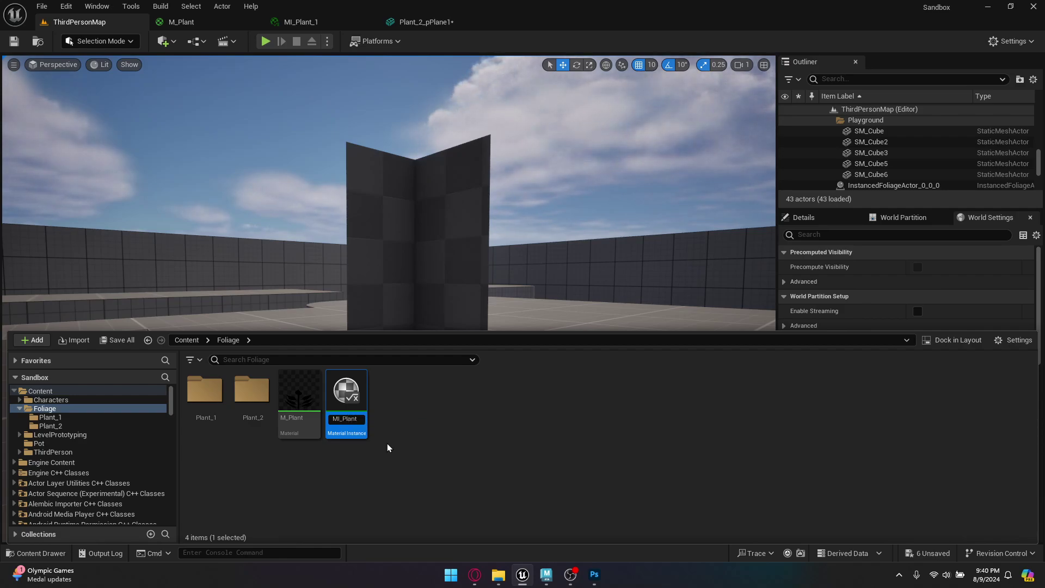
drag(358, 403, 248, 403)
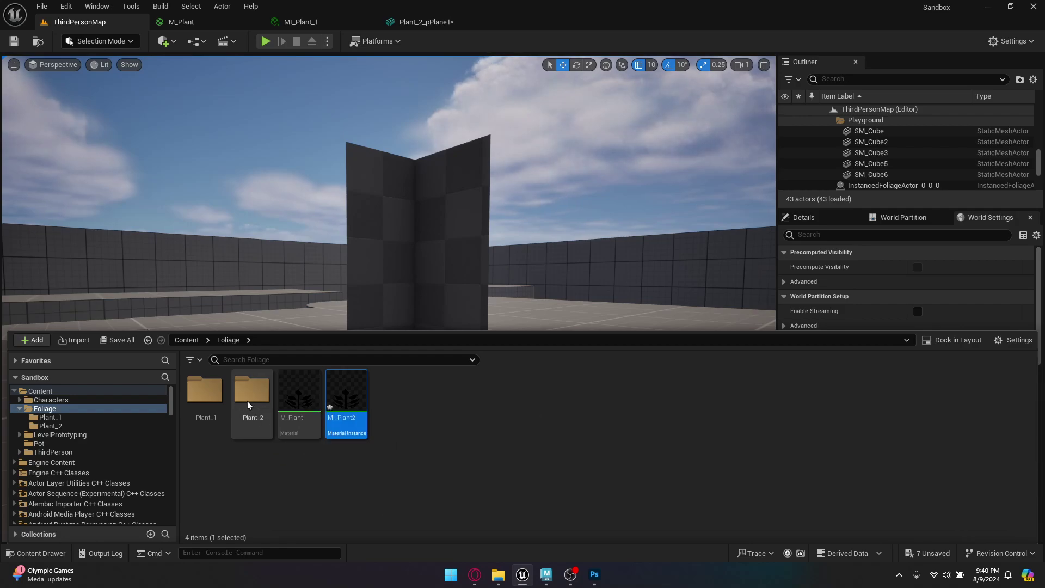
click(290, 425)
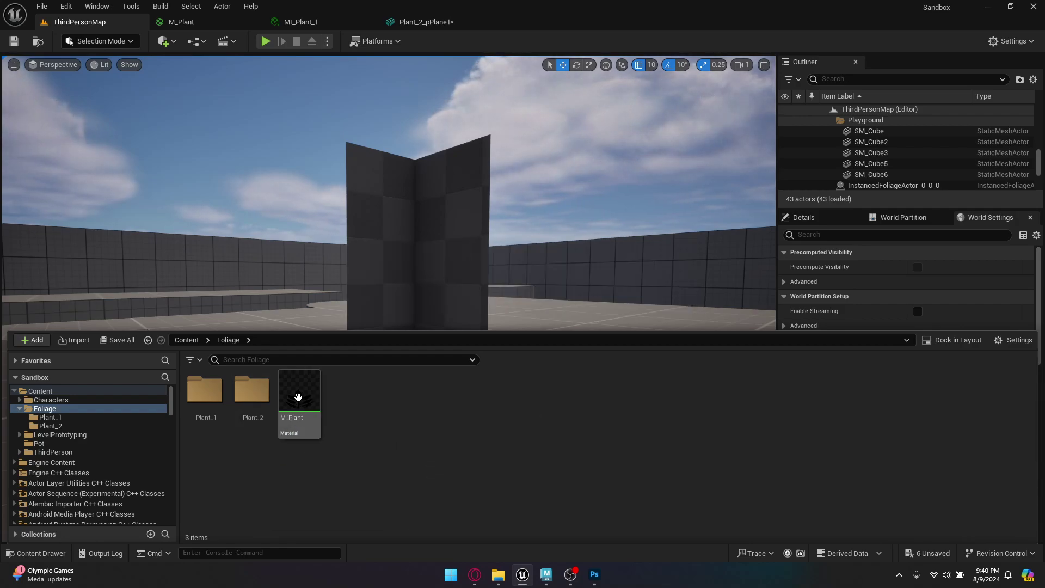
Open the M_Plant material and examine its Color_1 and Color_2 parameter nodes.
double_click(296, 414)
right_drag(329, 287, 241, 297)
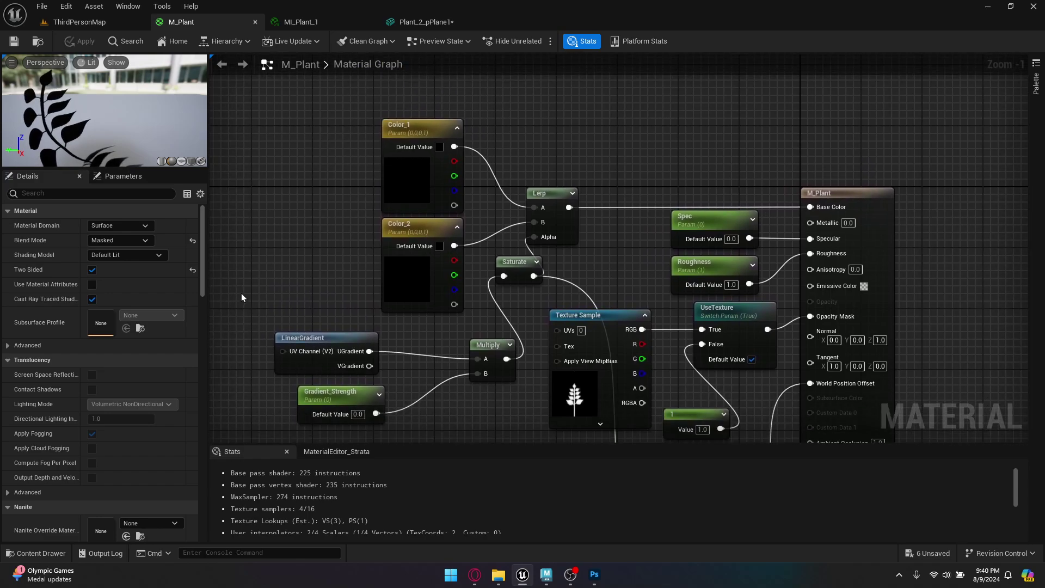
drag(309, 158, 406, 234)
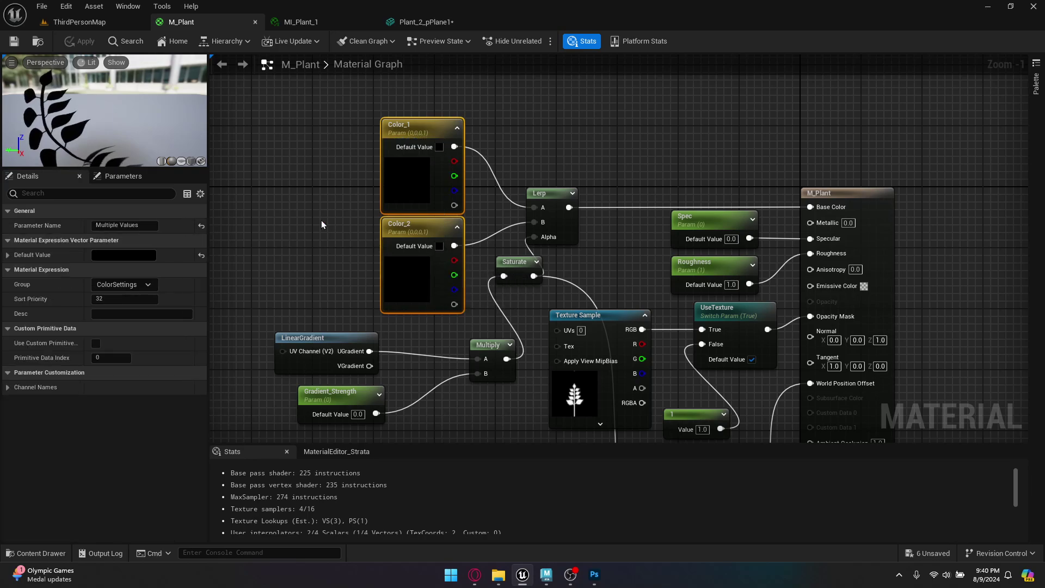
click(376, 185)
drag(377, 185, 478, 220)
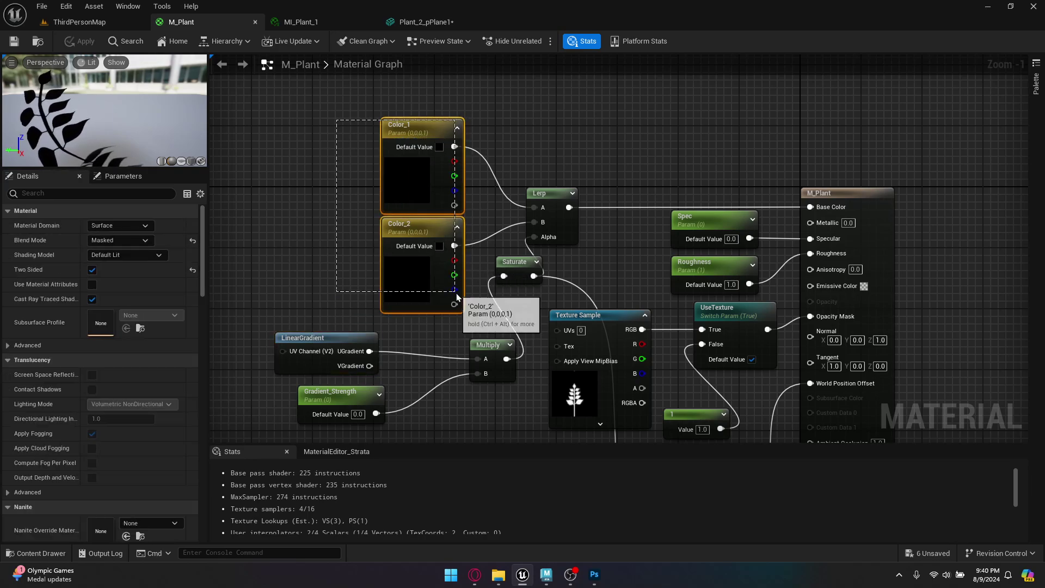
Examine how LinearGradient, Gradient_Strength, Multiply and Saturate drive the Lerp between Color_1 and Color_2 in the M_Plant graph.
click(556, 146)
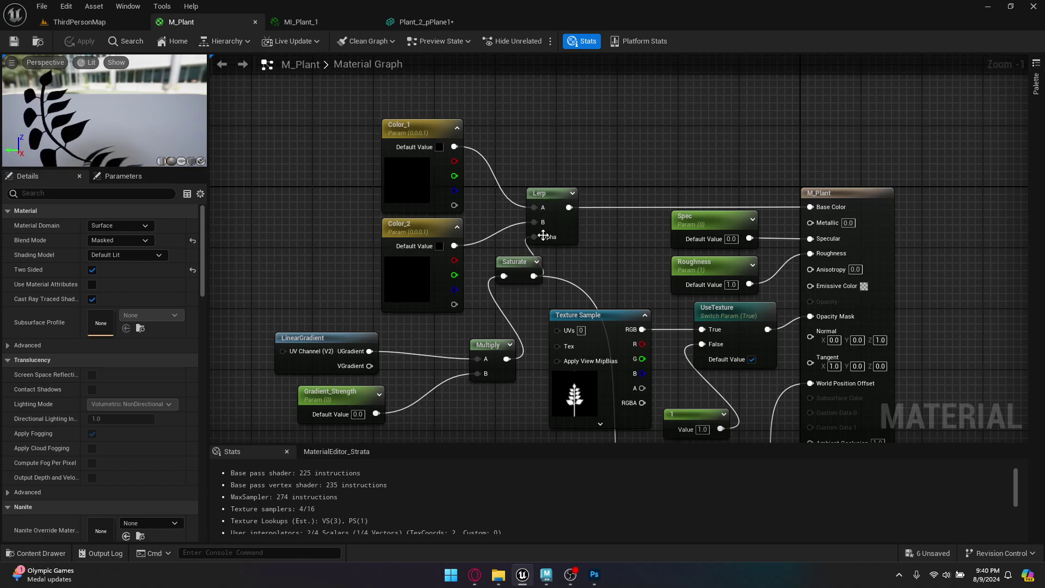
right_drag(588, 270, 542, 248)
drag(507, 175, 537, 176)
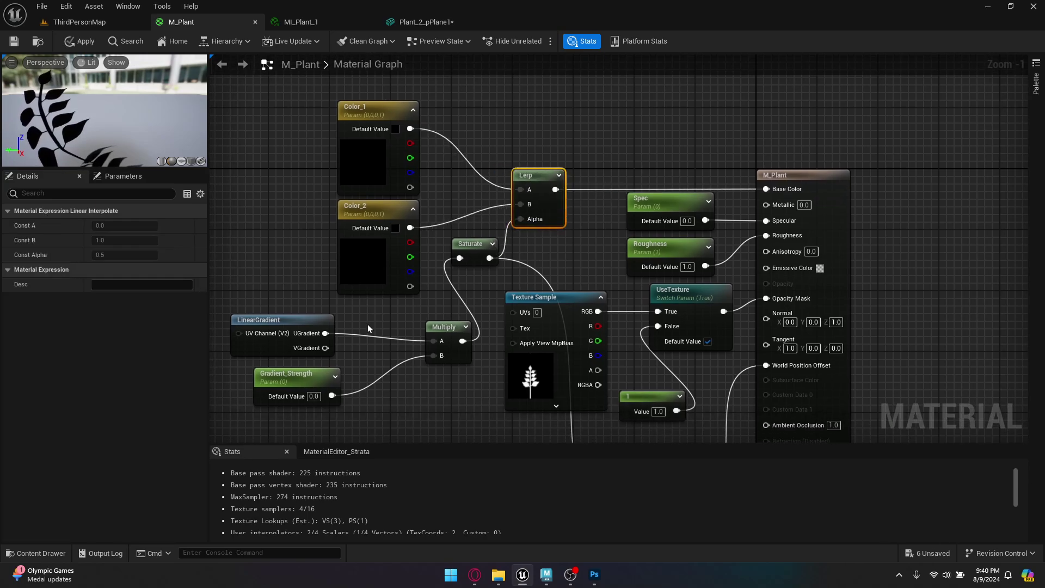
mouse_move(246, 315)
mouse_down()
mouse_move(256, 370)
mouse_move(254, 316)
mouse_up()
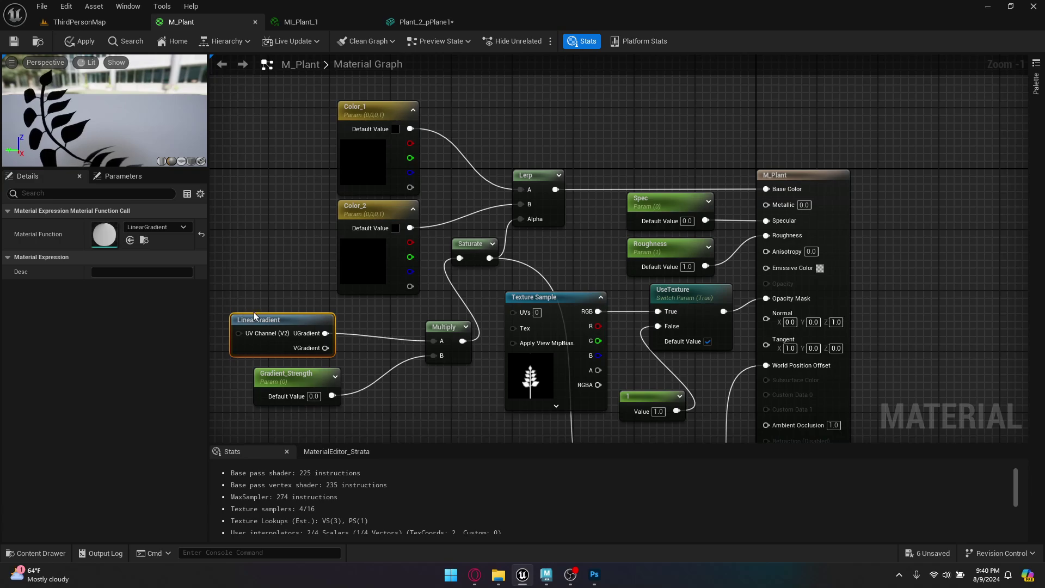
click(294, 400)
click(450, 402)
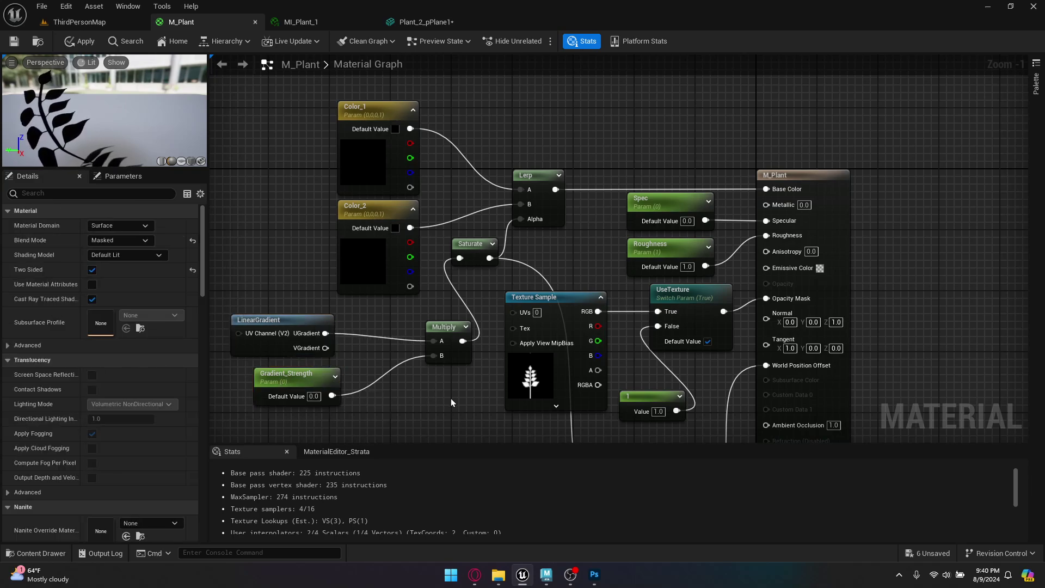
drag(443, 329, 489, 240)
click(484, 372)
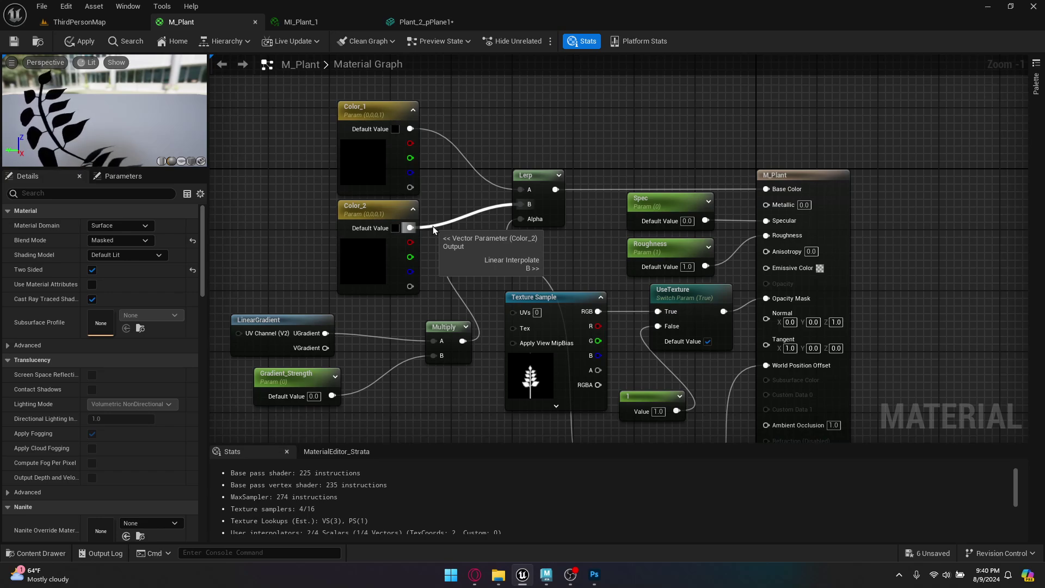
right_drag(596, 240, 589, 221)
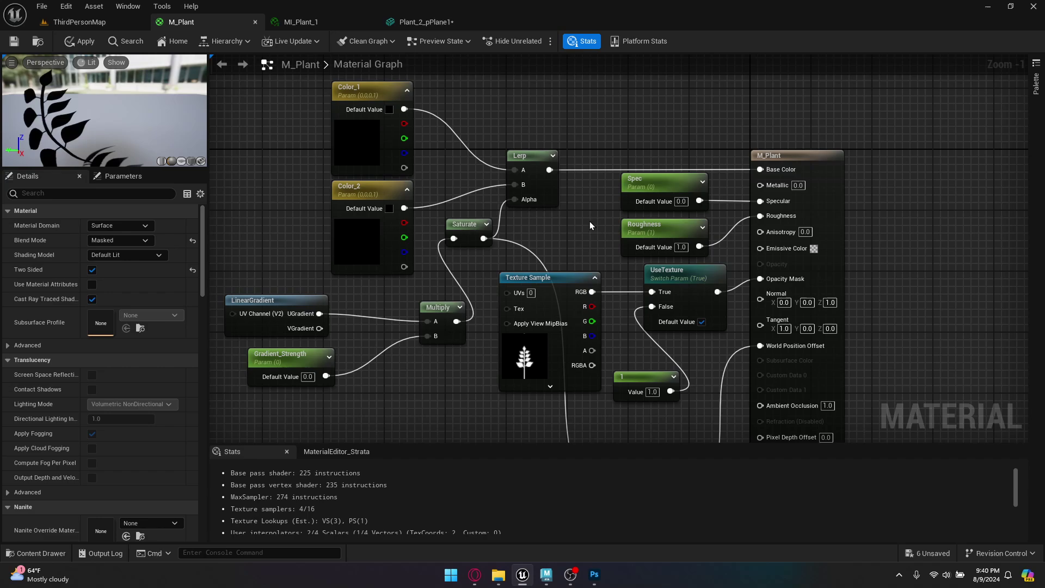
Examine the Spec and Roughness parameters, the Texture Sample, the UseTexture switch and its constant feeding the opacity mask.
drag(654, 238, 654, 237)
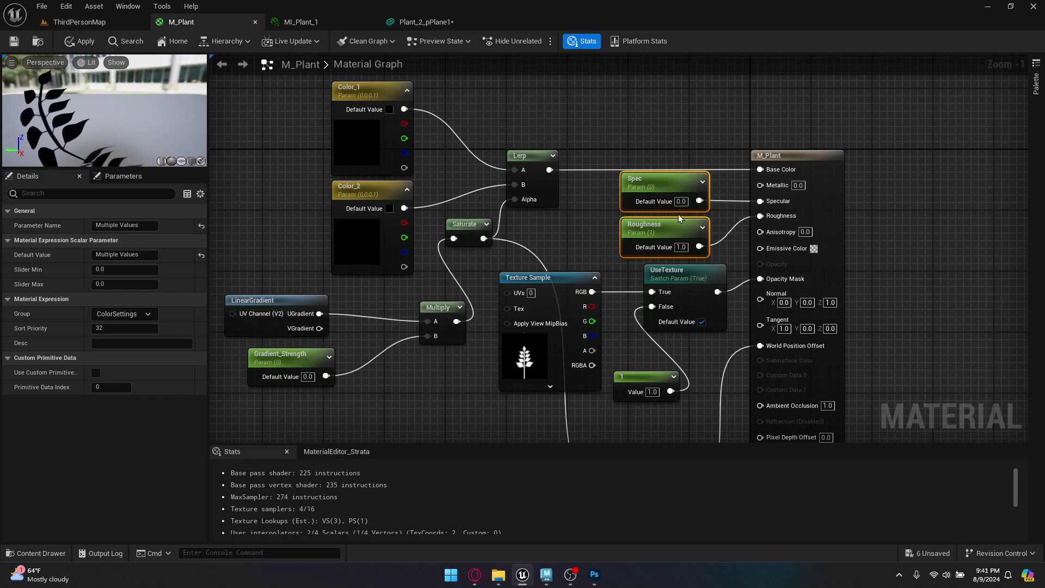
right_drag(579, 259, 587, 167)
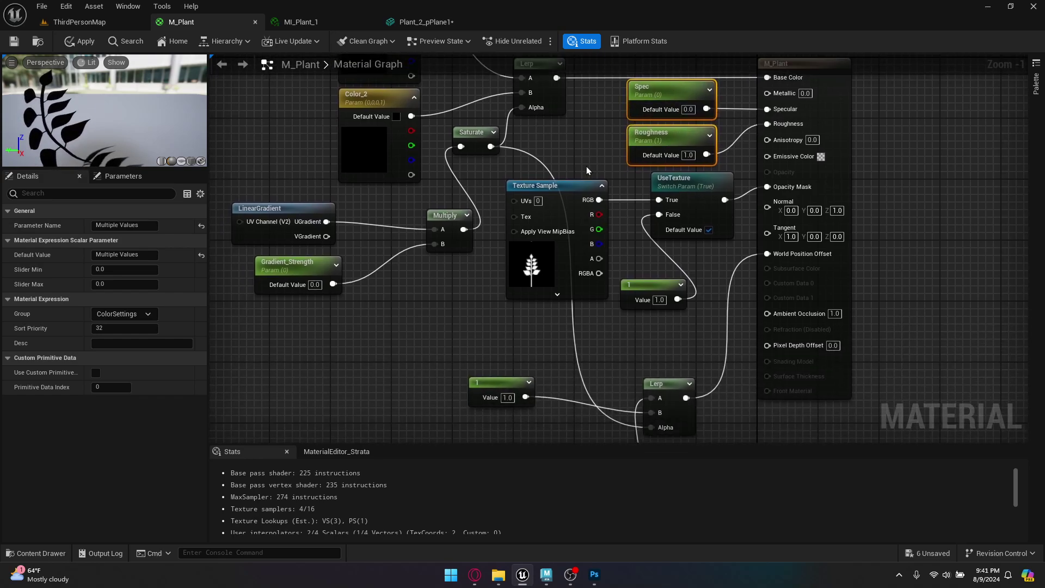
click(547, 189)
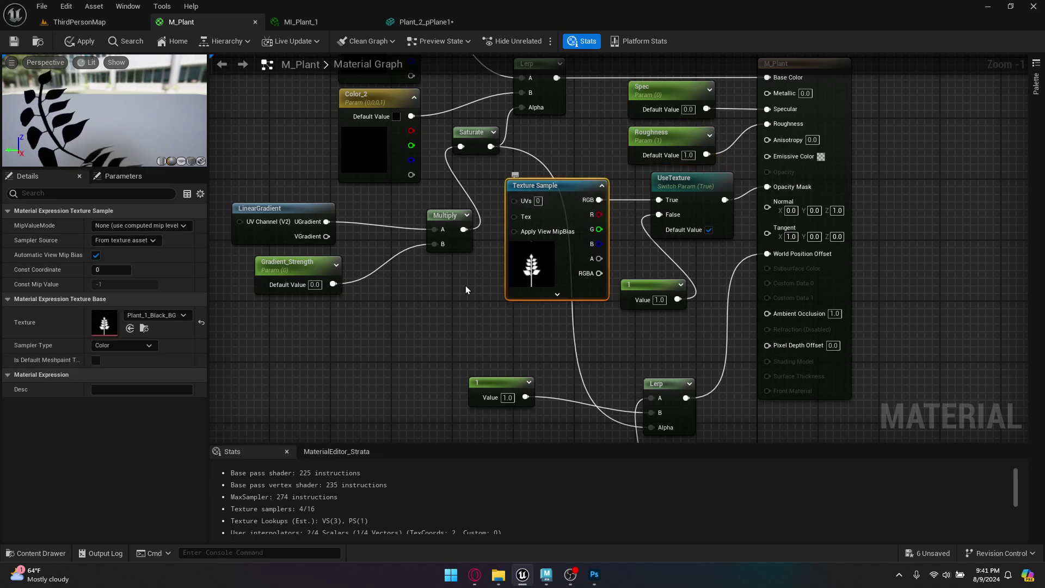
click(700, 203)
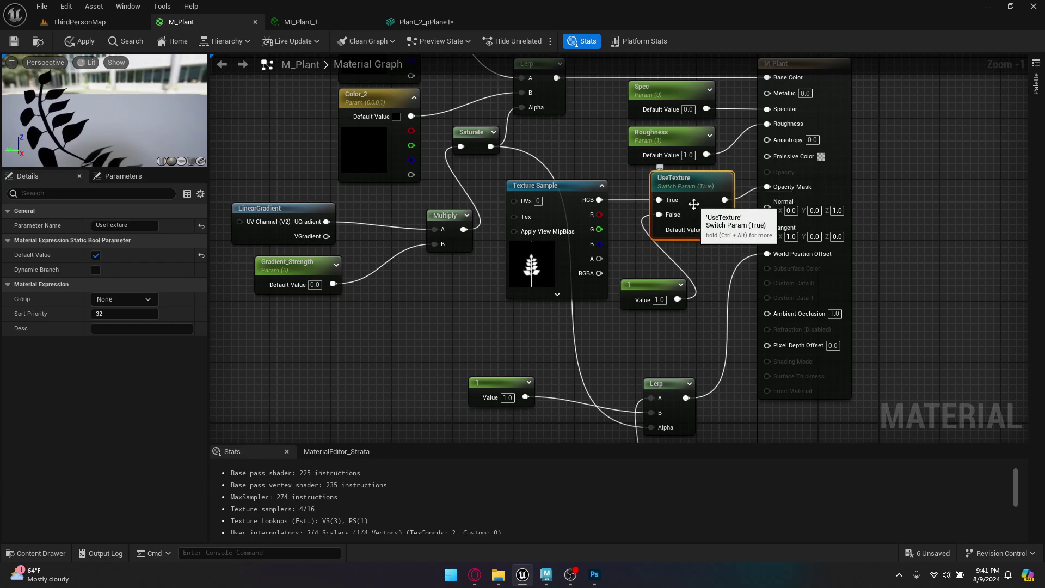
click(661, 297)
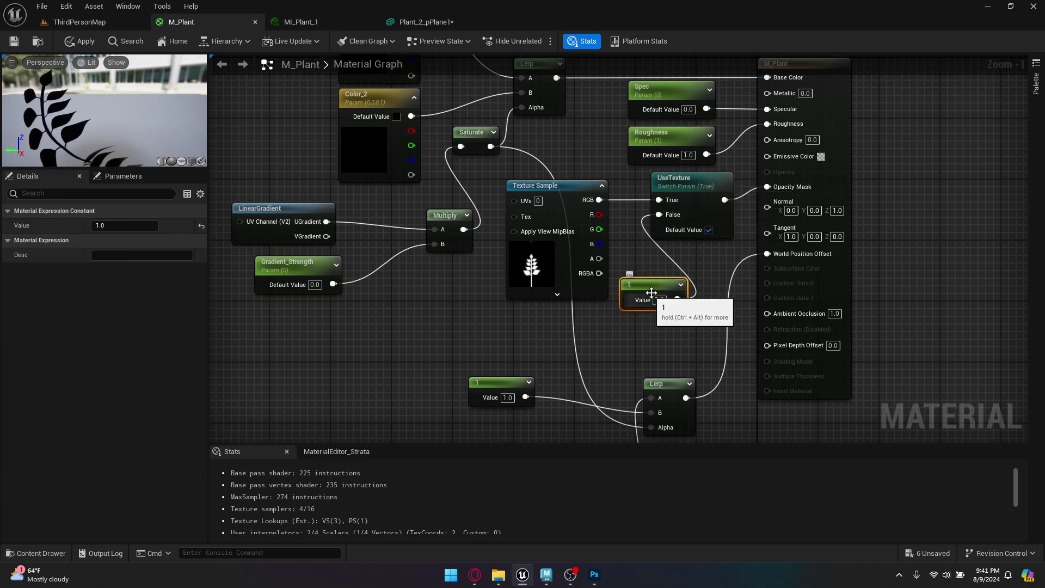
right_drag(623, 332, 656, 139)
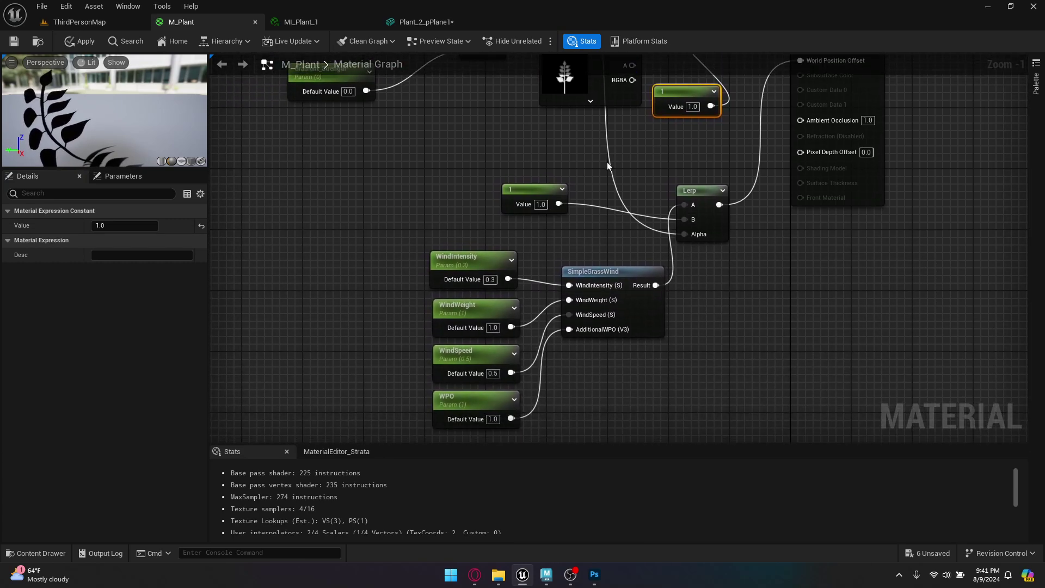
right_drag(608, 165, 471, 312)
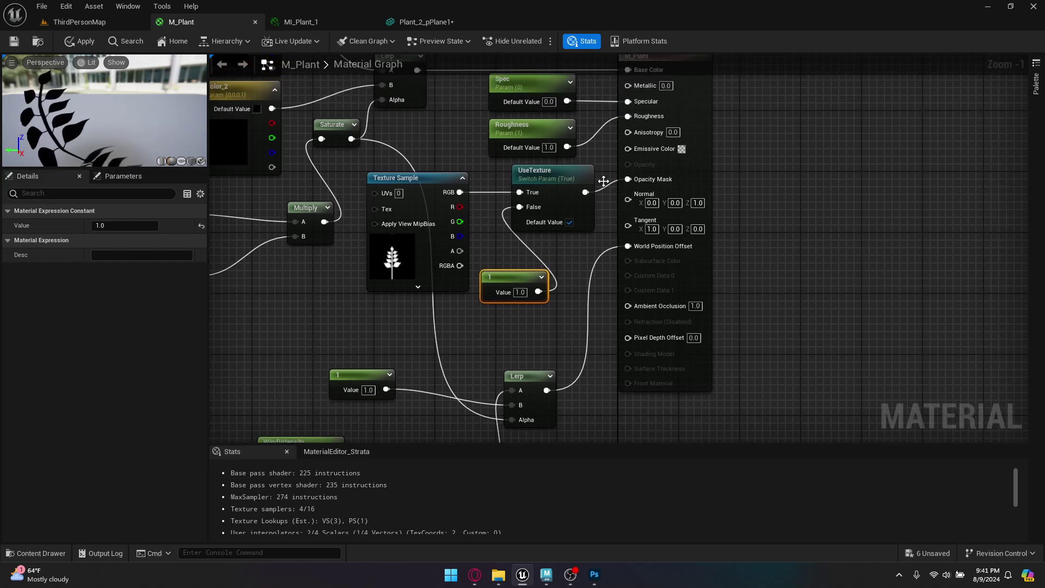
click(351, 329)
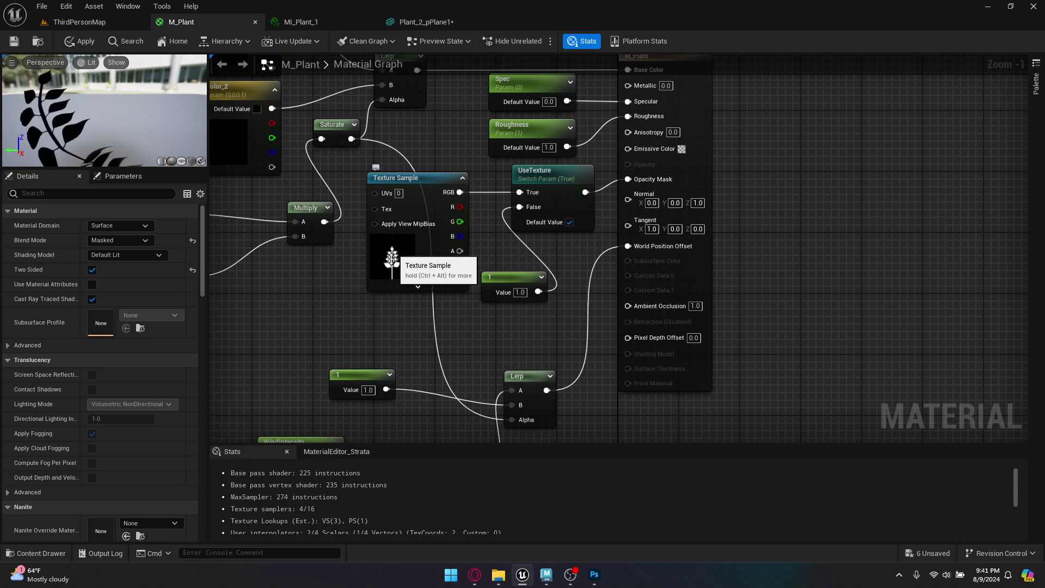
Review the color nodes, then examine SimpleGrassWind and its WindIntensity, WindWeight, WindSpeed and WPO parameters.
right_drag(328, 310, 437, 197)
right_drag(510, 169, 540, 329)
drag(268, 182, 573, 68)
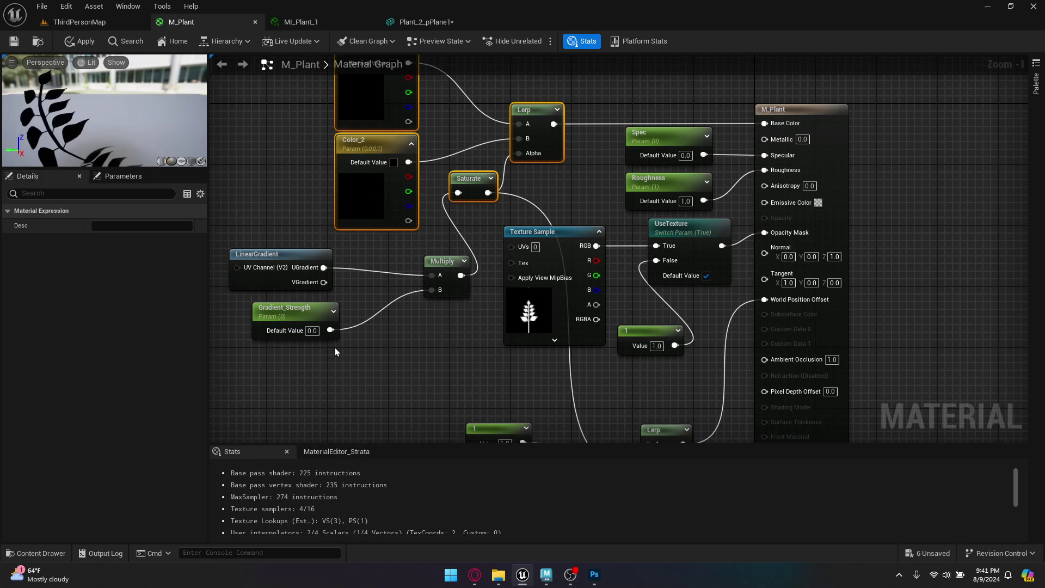
click(420, 437)
right_drag(421, 436, 402, 213)
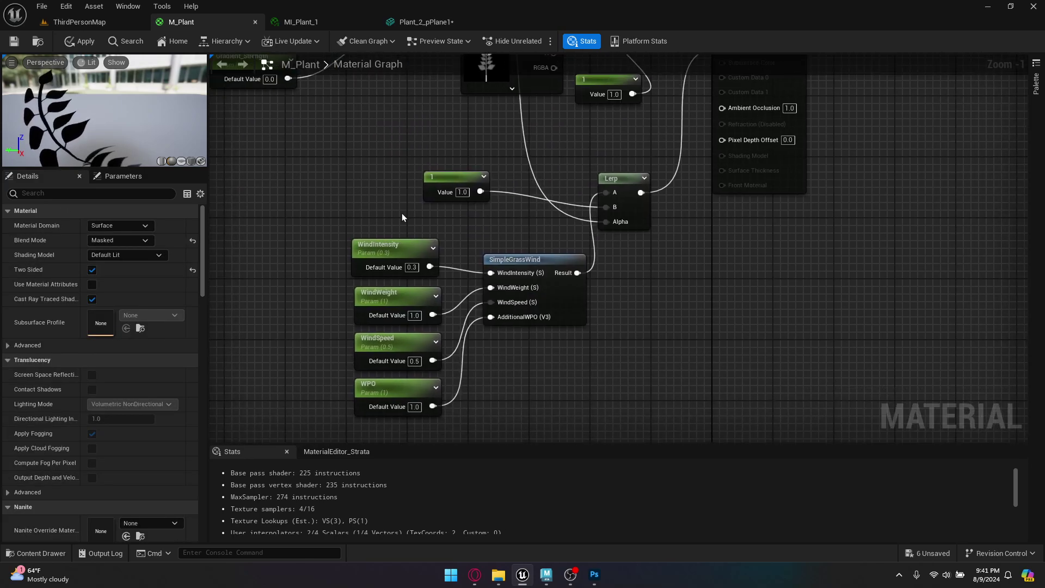
click(523, 261)
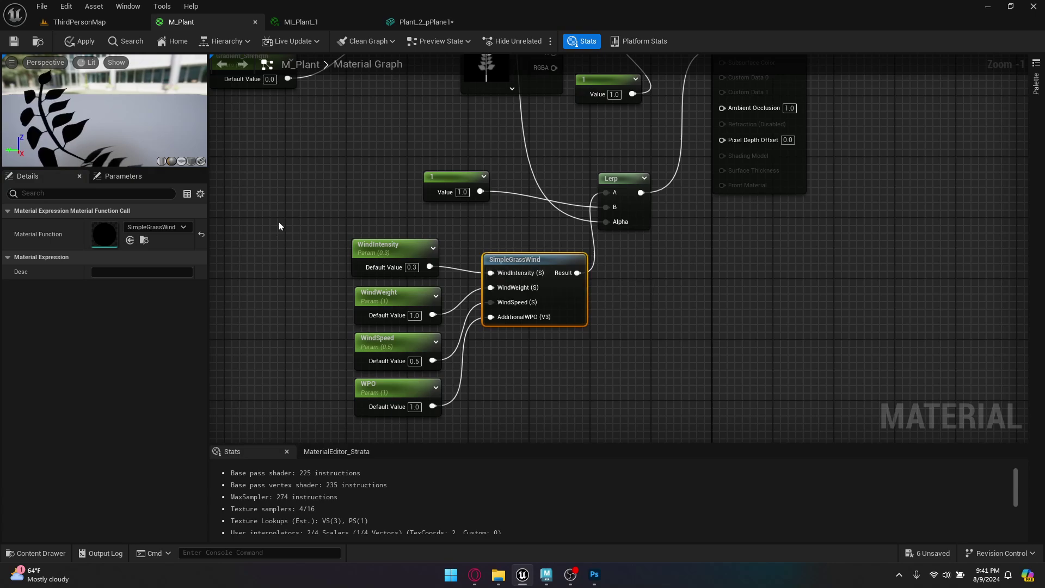
drag(278, 221, 465, 411)
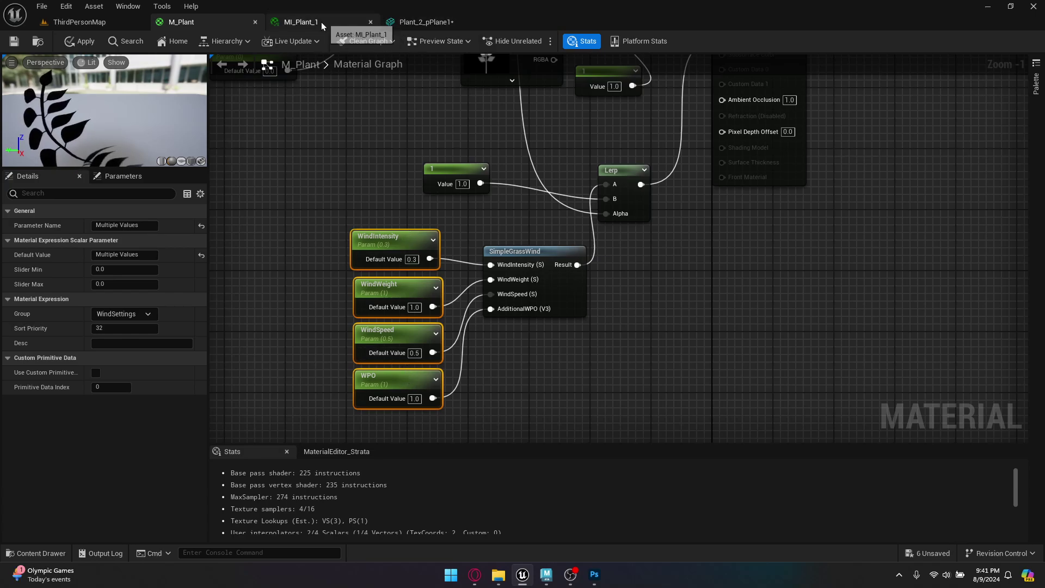
Close MI_Plant_1, assign MI_Plant2 to the Plant_2_pPlane1 mesh's material slot, and save the mesh.
middle_click(304, 21)
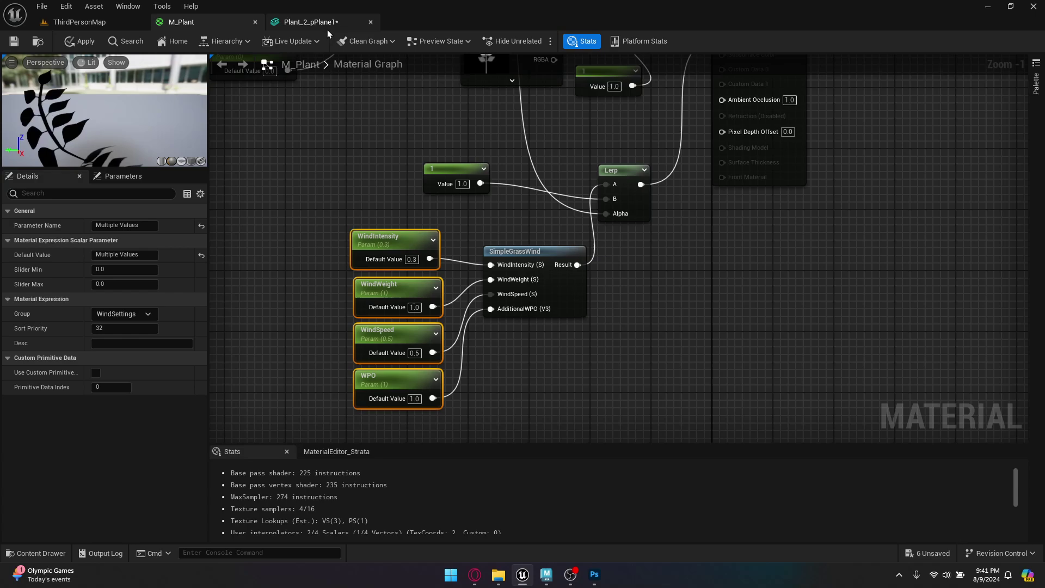
click(293, 26)
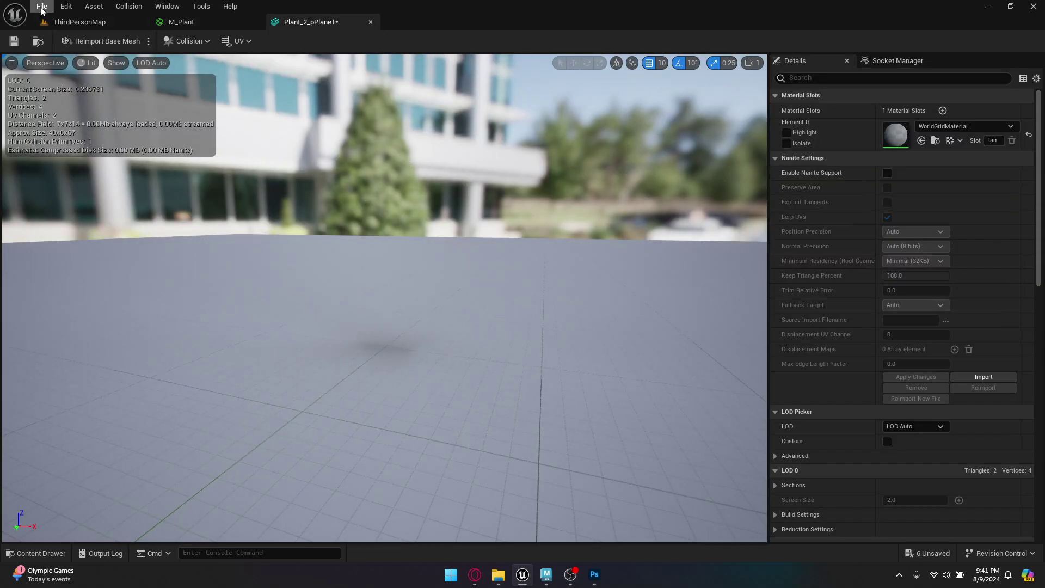
click(57, 560)
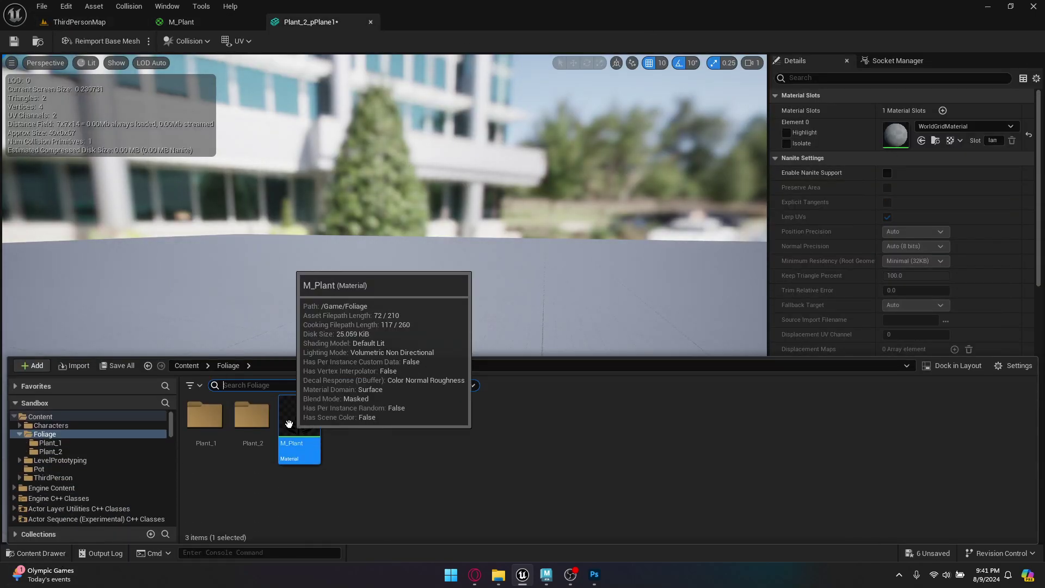
drag(205, 418, 896, 134)
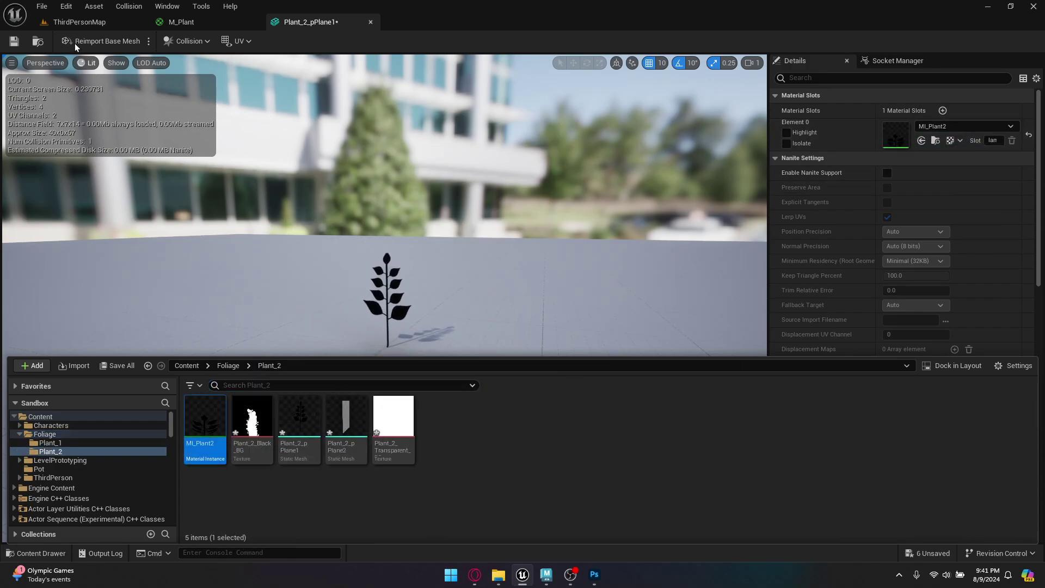
click(14, 41)
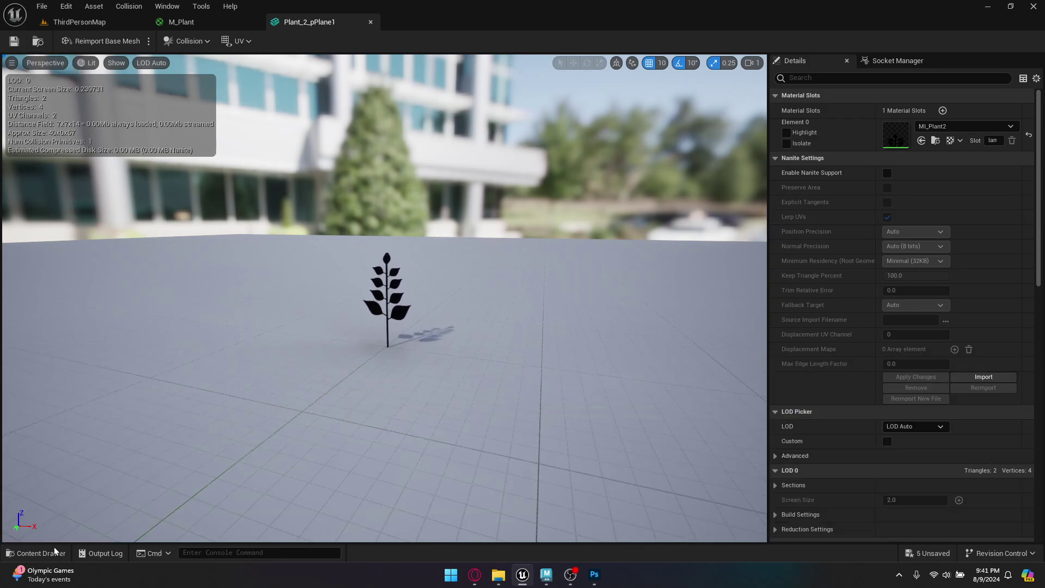
Open the MI_Plant2 material instance and enable overrides for all its color, UseTexture and wind parameters.
click(38, 553)
double_click(205, 430)
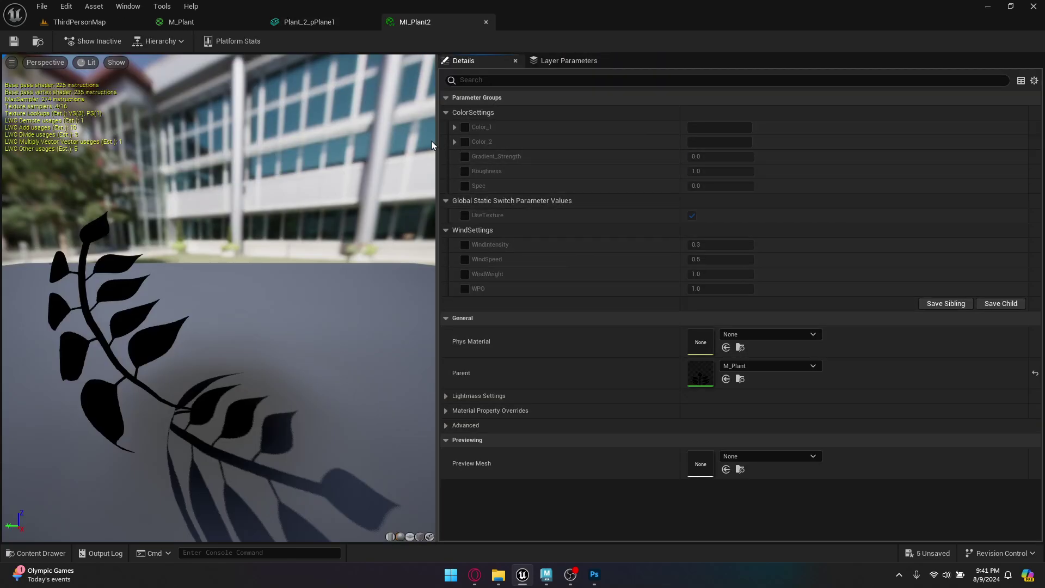
click(465, 127)
click(465, 142)
click(465, 156)
click(465, 171)
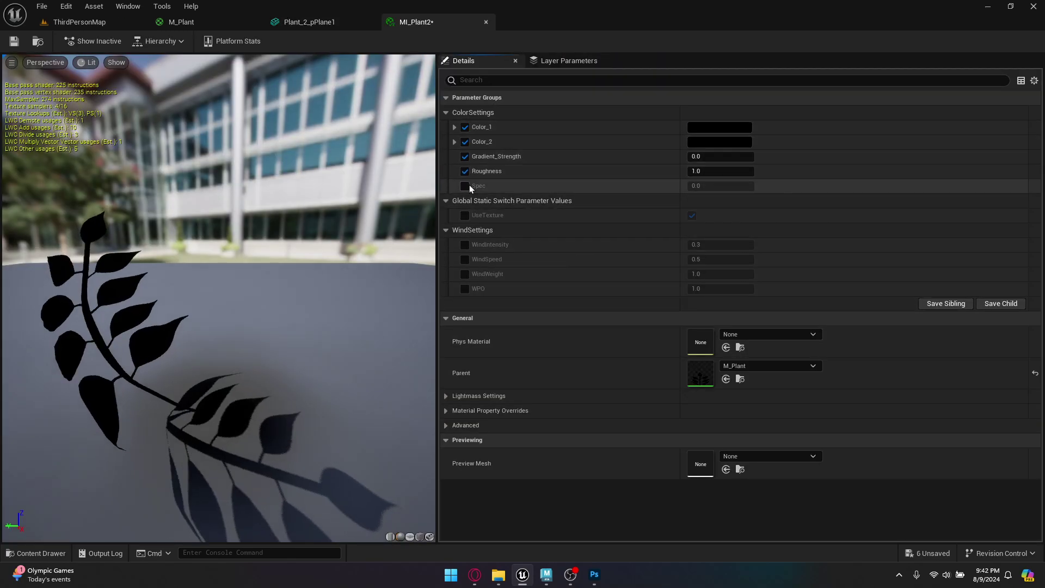
click(465, 186)
click(465, 215)
click(465, 245)
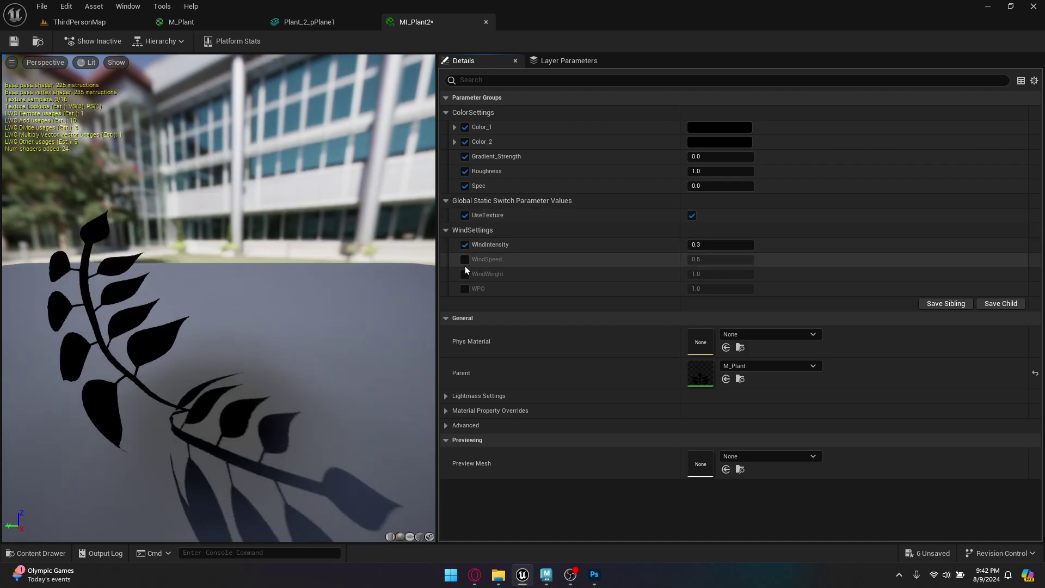
click(464, 259)
click(464, 274)
click(465, 289)
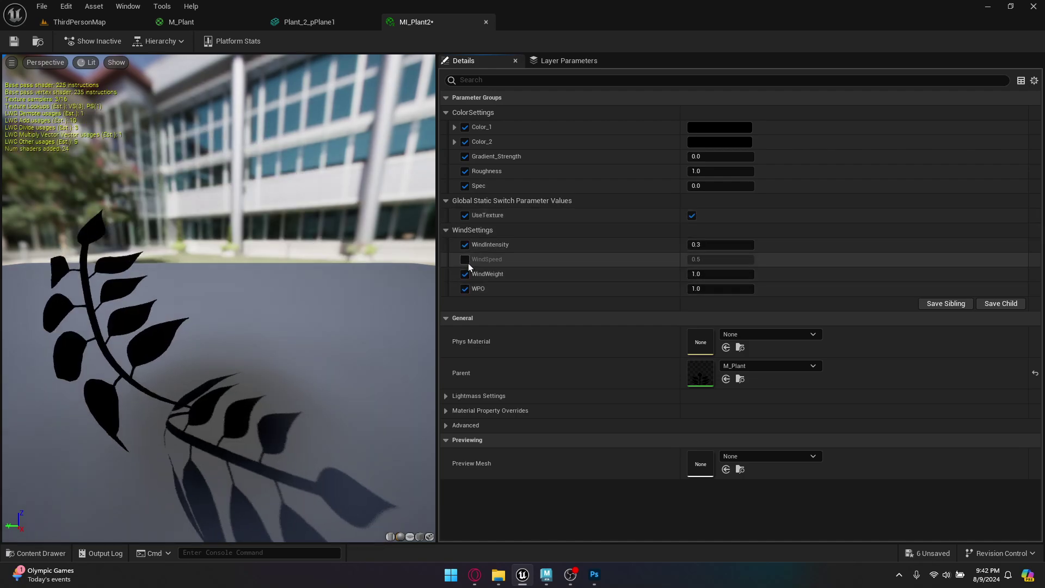
Set MI_Plant2's Color_1 to a bright, saturated light green.
click(454, 126)
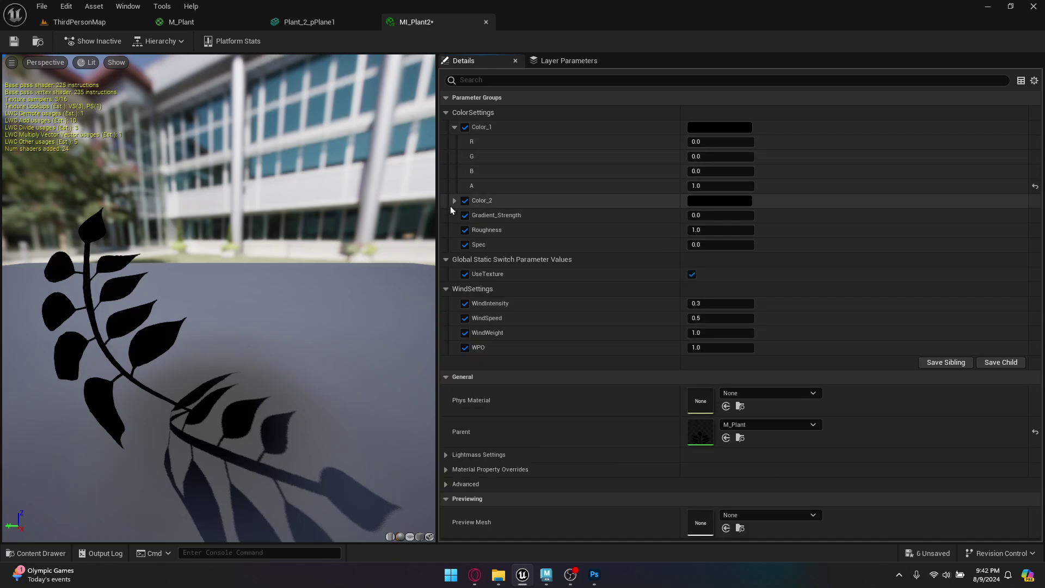
click(454, 200)
click(454, 127)
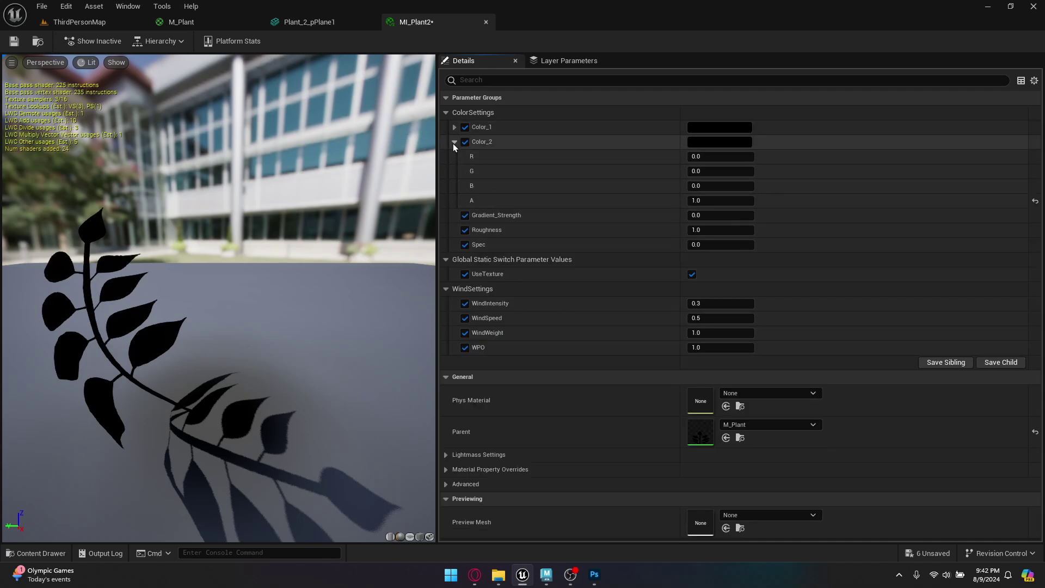
click(454, 141)
click(702, 127)
drag(798, 218, 772, 252)
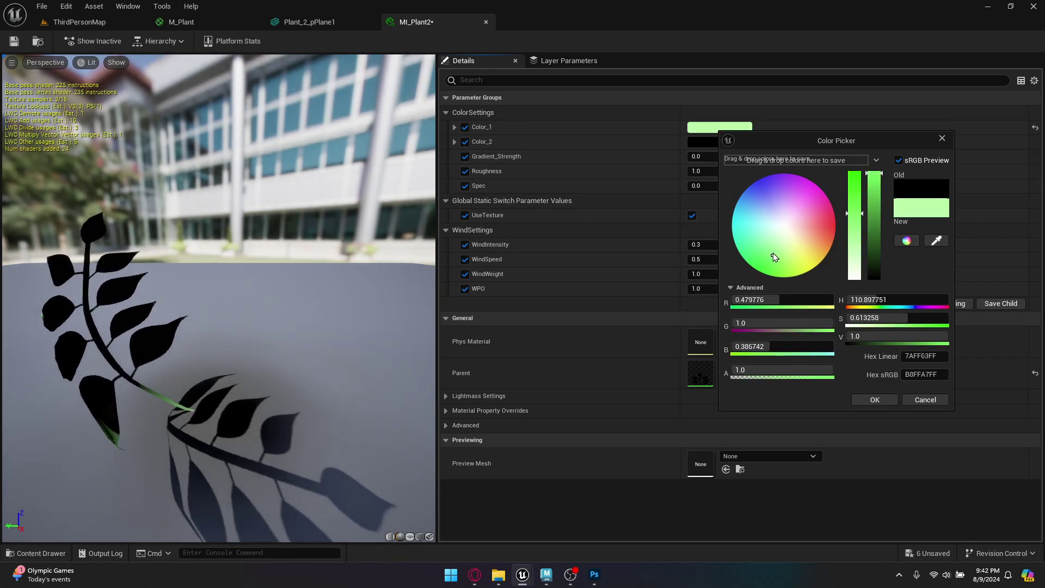
drag(856, 213, 855, 183)
click(876, 398)
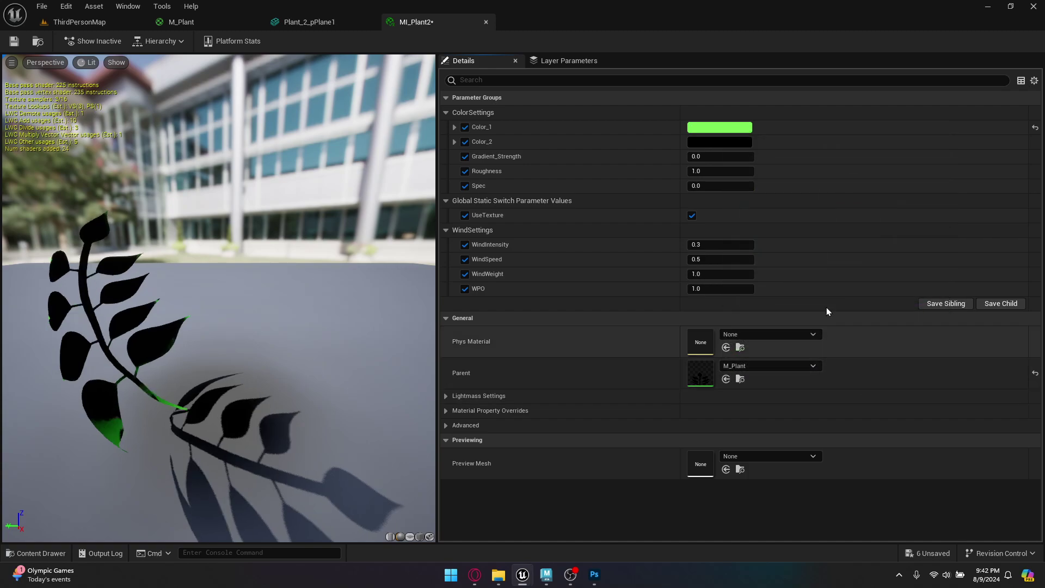
Set MI_Plant2's Color_2 to a pale cyan, hex sRGB AAFFF7FF, and inspect the plant in the preview.
click(719, 141)
drag(778, 260, 753, 236)
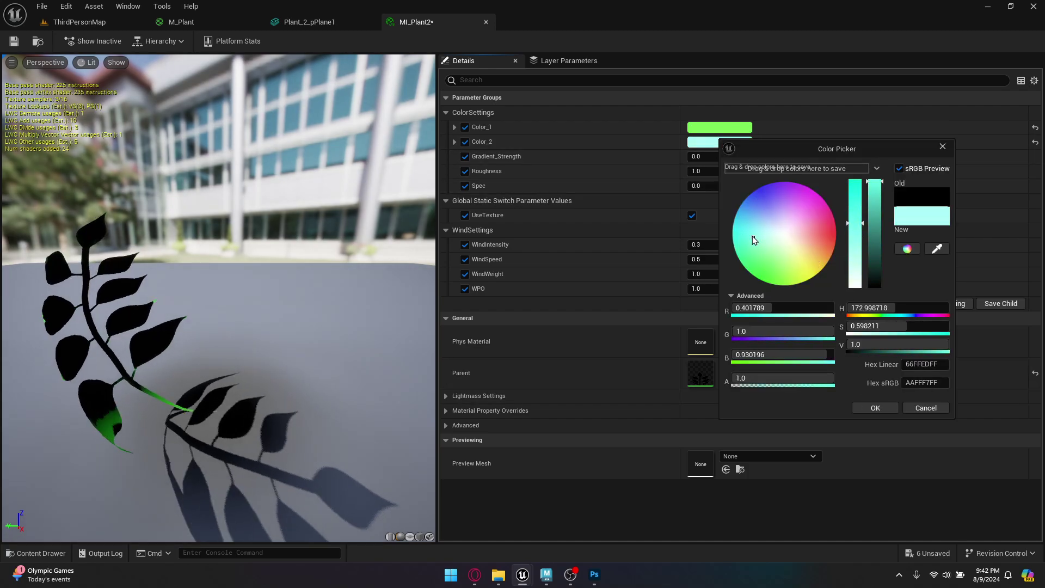
click(871, 409)
drag(250, 380, 163, 389)
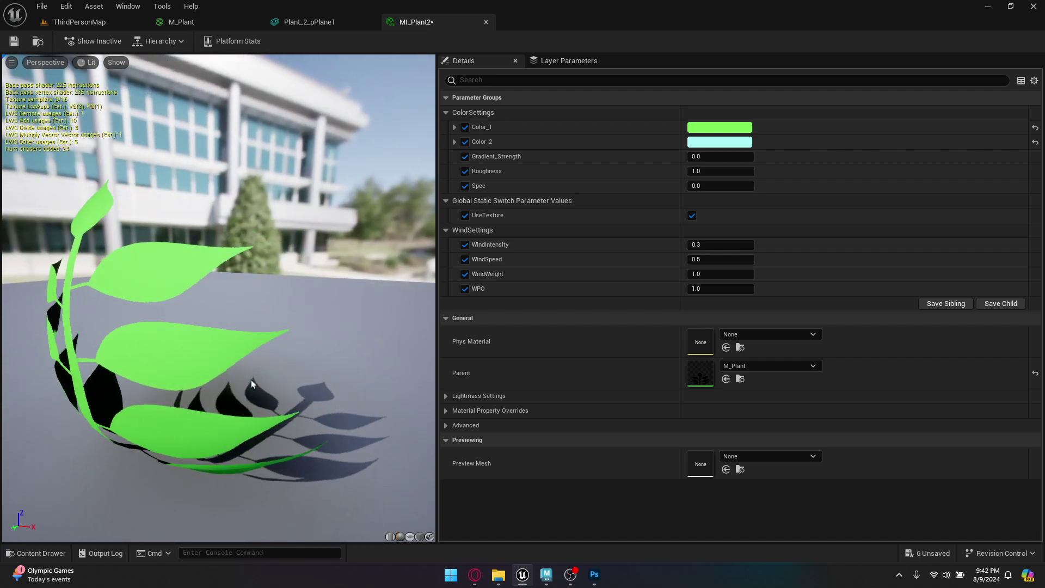
scroll(251, 380, down, 5)
mouse_move(236, 378)
mouse_down()
mouse_move(288, 362)
mouse_move(243, 375)
mouse_up()
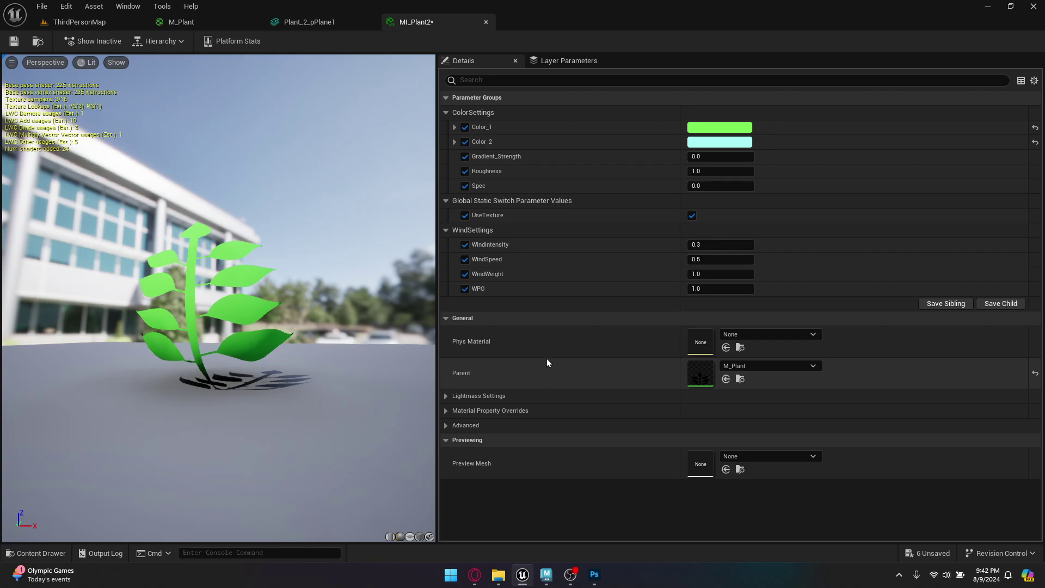
In M_Plant, convert the plant Texture Sample to a parameter named Plant_Texture in the ColorSettings group, and save the material.
click(206, 20)
right_drag(516, 186, 522, 348)
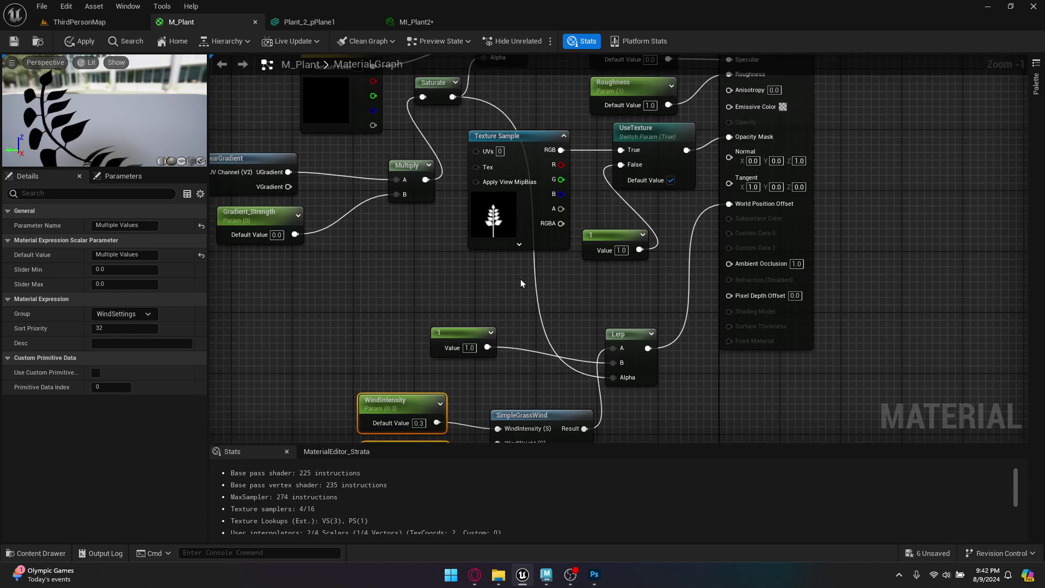
right_click(497, 198)
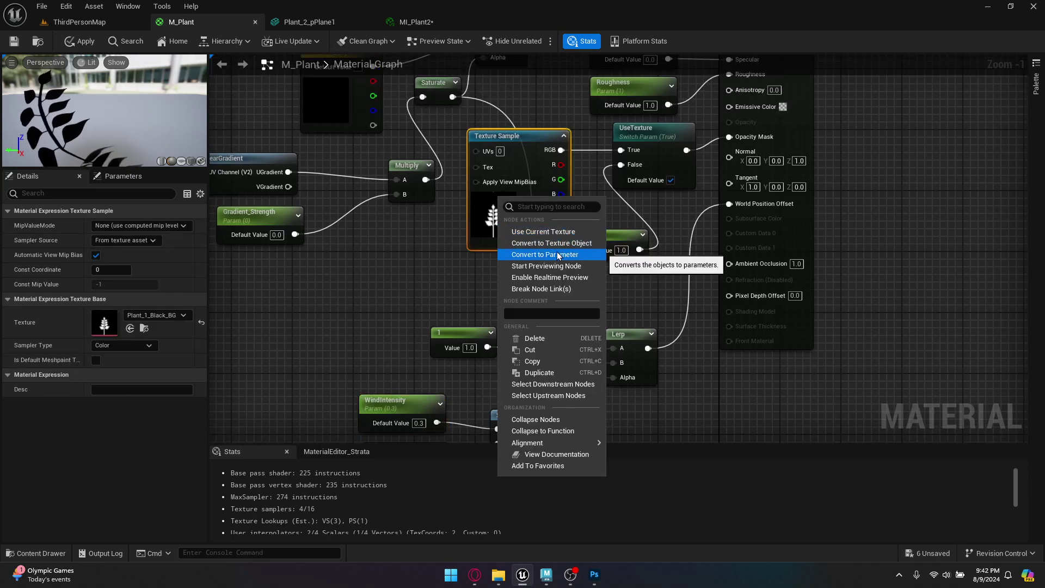
click(564, 254)
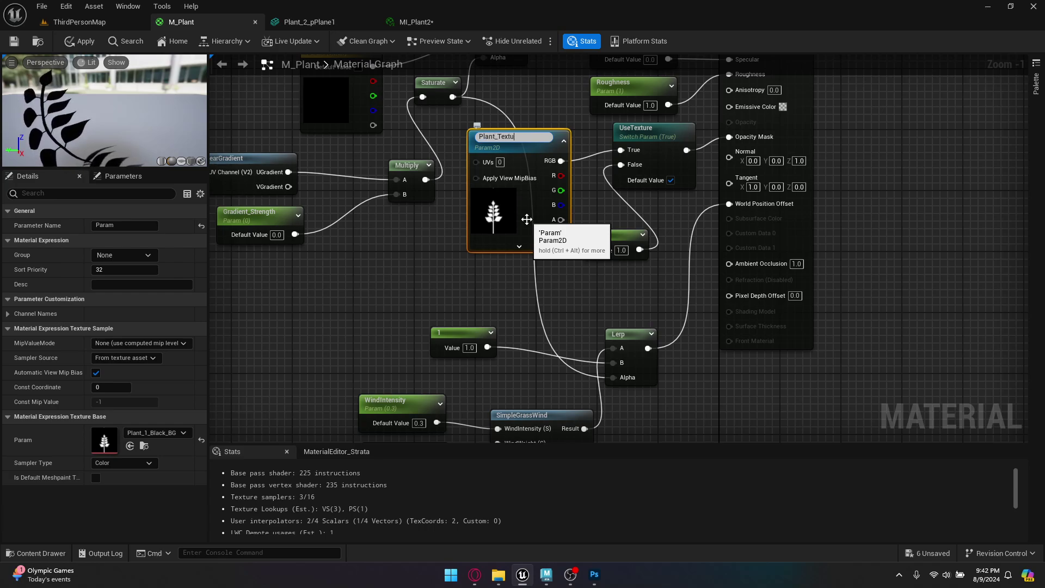
text(Plant_Texture)
key(Return)
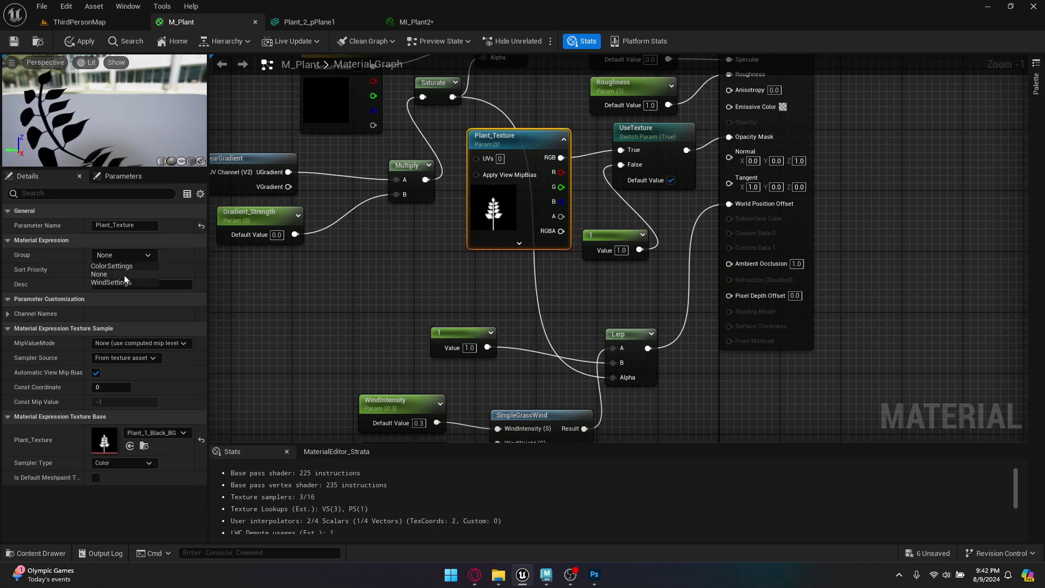
click(438, 308)
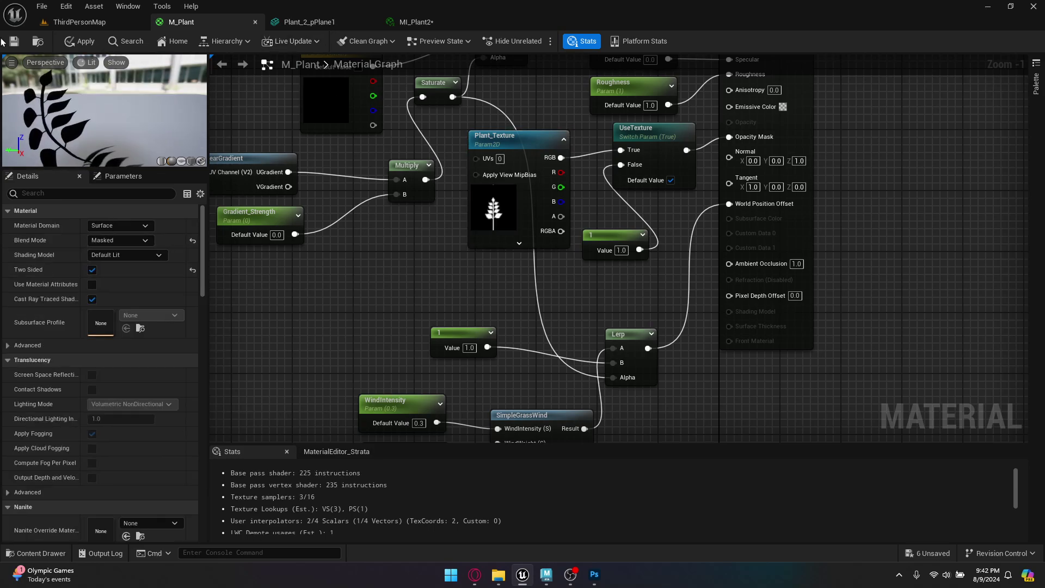
In MI_Plant2, enable the Plant_Texture override, set it to Plant_2_Black_BG, and save the instance.
click(415, 23)
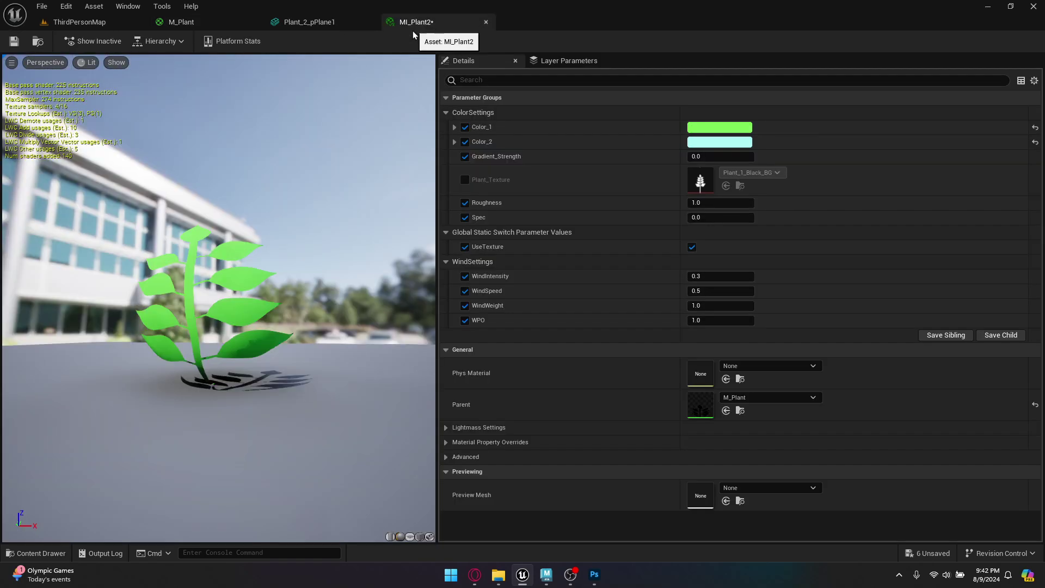
click(464, 180)
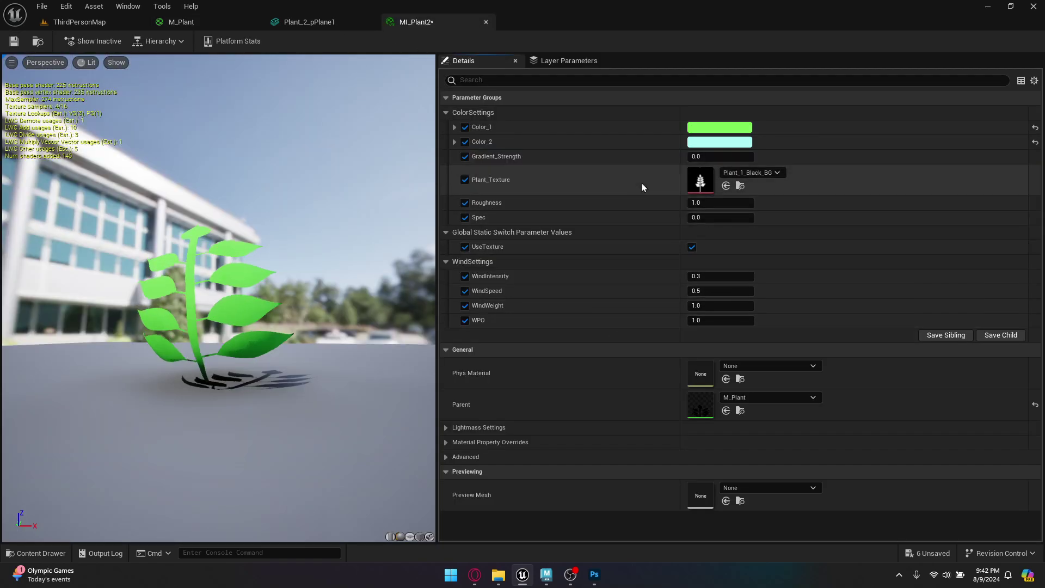
click(740, 173)
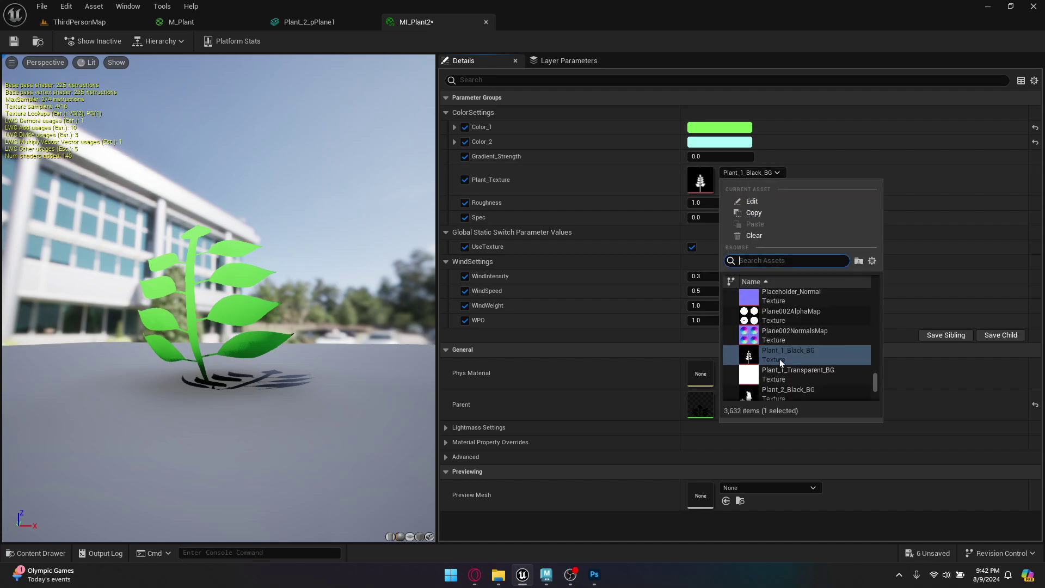
scroll(791, 364, down, 1)
click(791, 370)
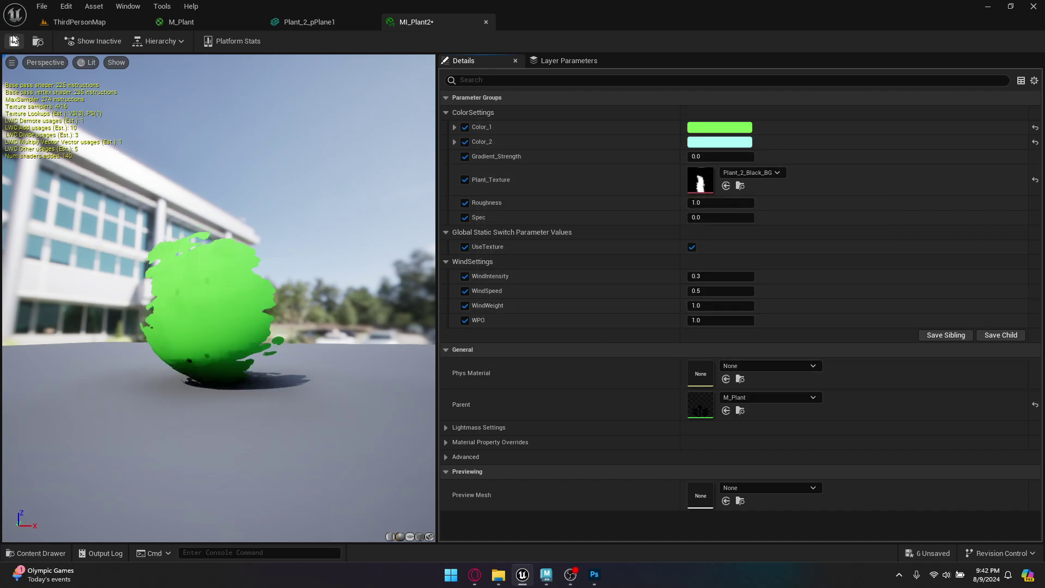
Open the Plant_2_pPlane2 mesh from the Plant_2 folder, assign MI_Plant2 to its material slot, and save it.
click(122, 21)
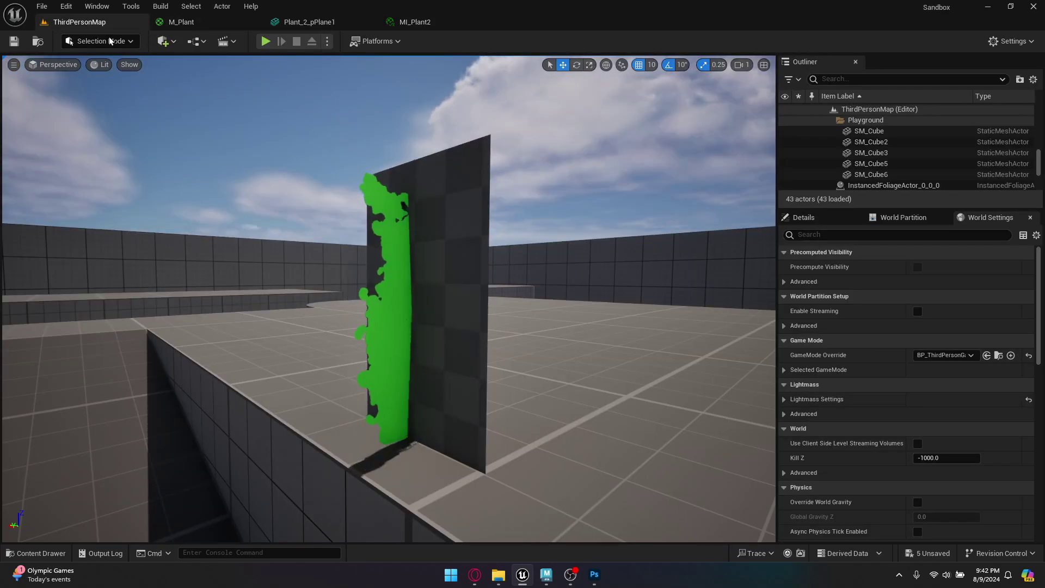
click(398, 329)
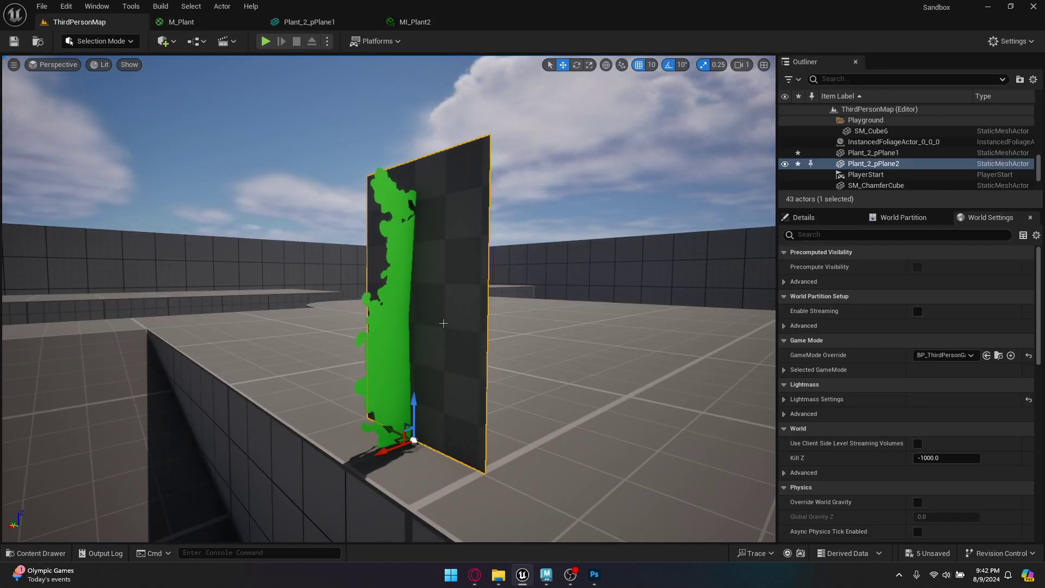
click(38, 553)
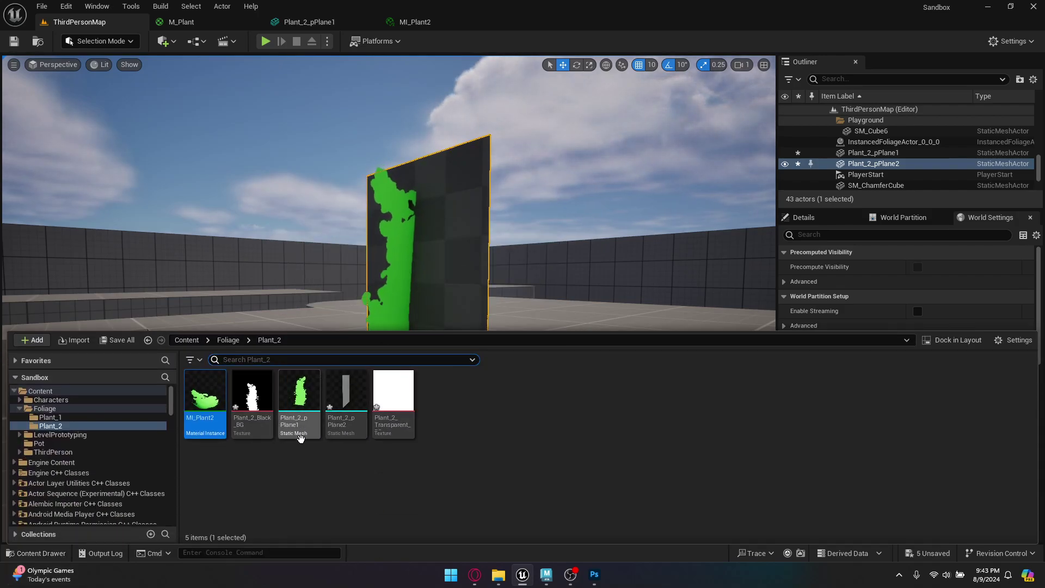
click(348, 400)
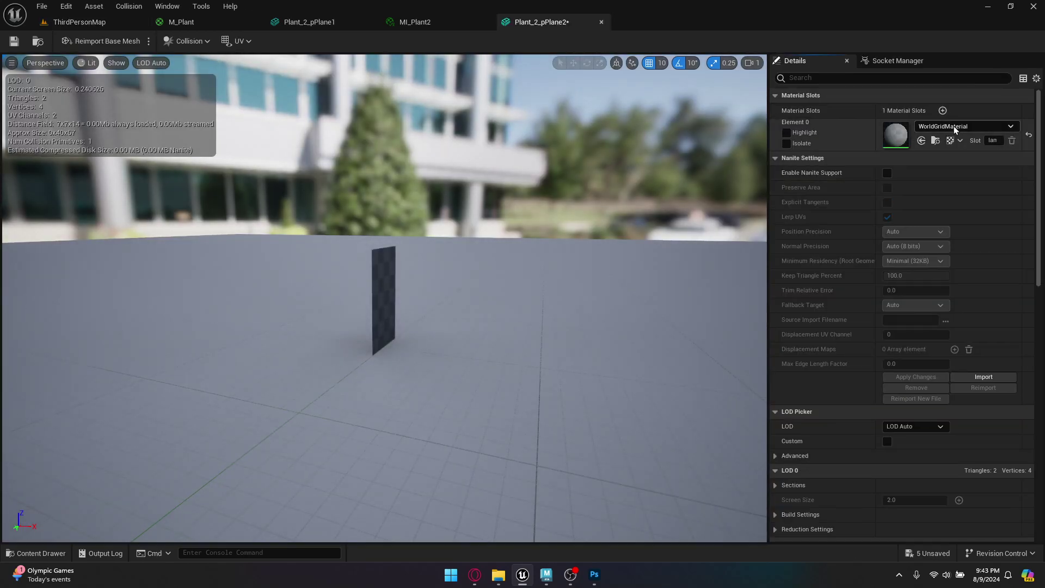
click(963, 126)
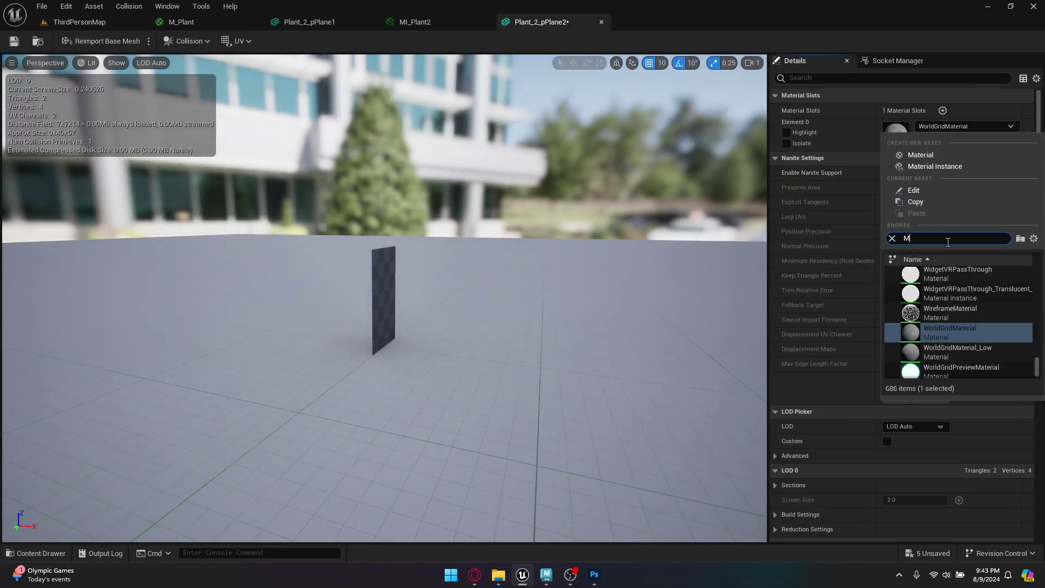
text(MOII_)
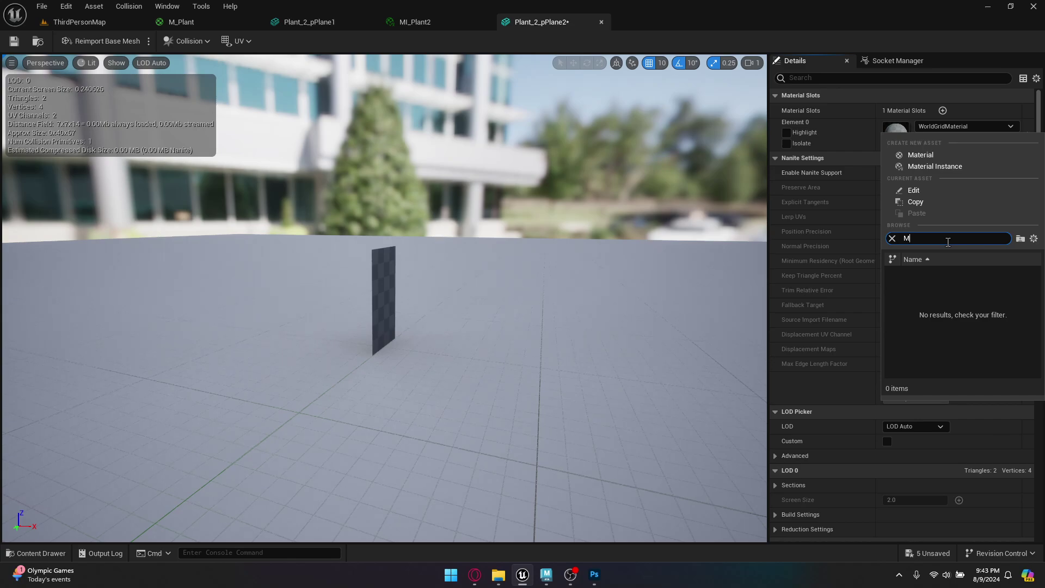
text(I_plan)
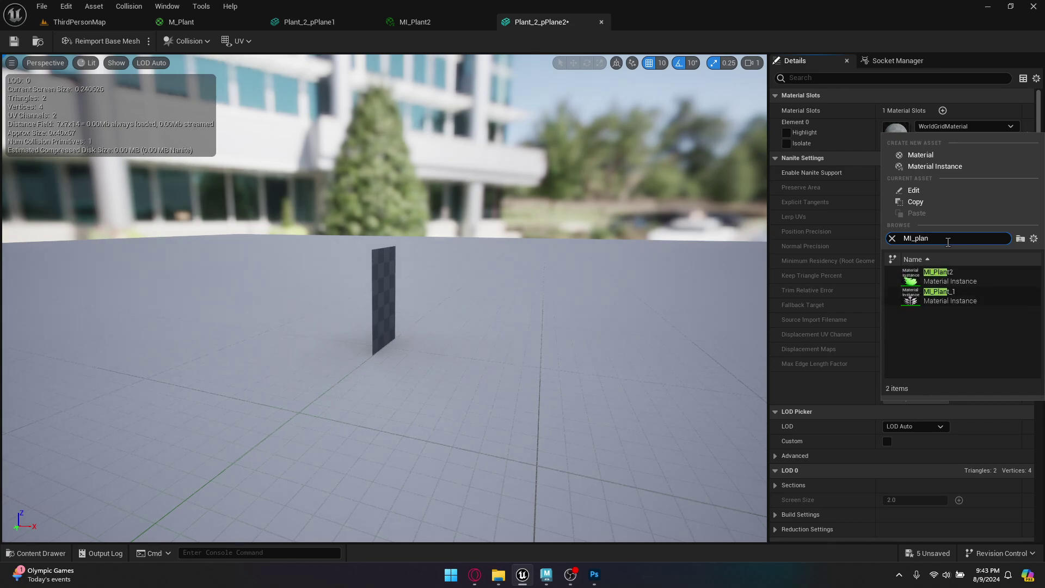
click(947, 277)
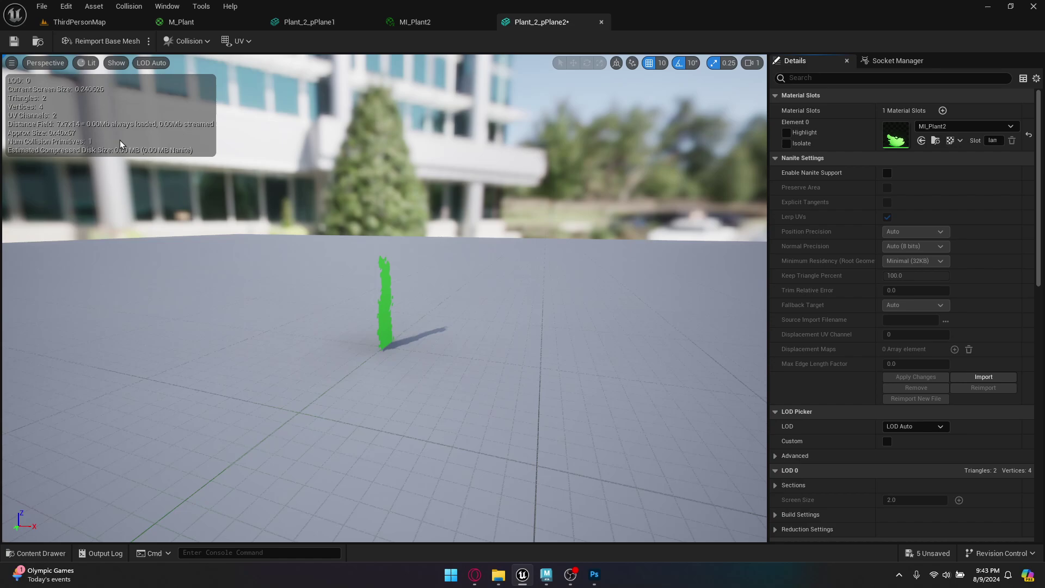
click(14, 42)
Merge the Plant_2_pPlane1 and Plant_2_pPlane2 actors in ThirdPersonMap into one static mesh named SM_Plant_2 in Foliage/Plant_2.
click(79, 22)
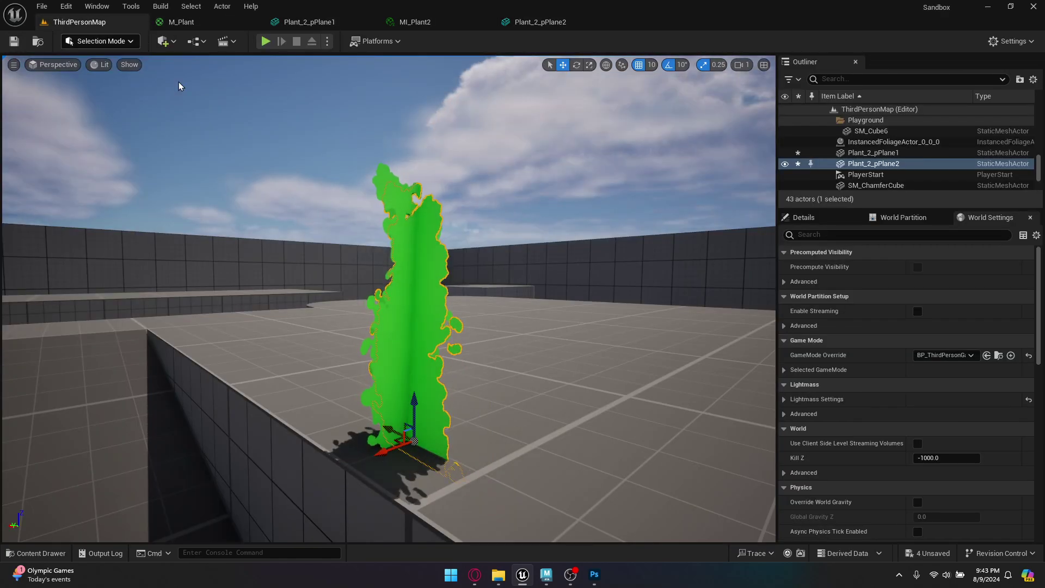
click(326, 180)
right_drag(397, 357, 386, 381)
click(385, 359)
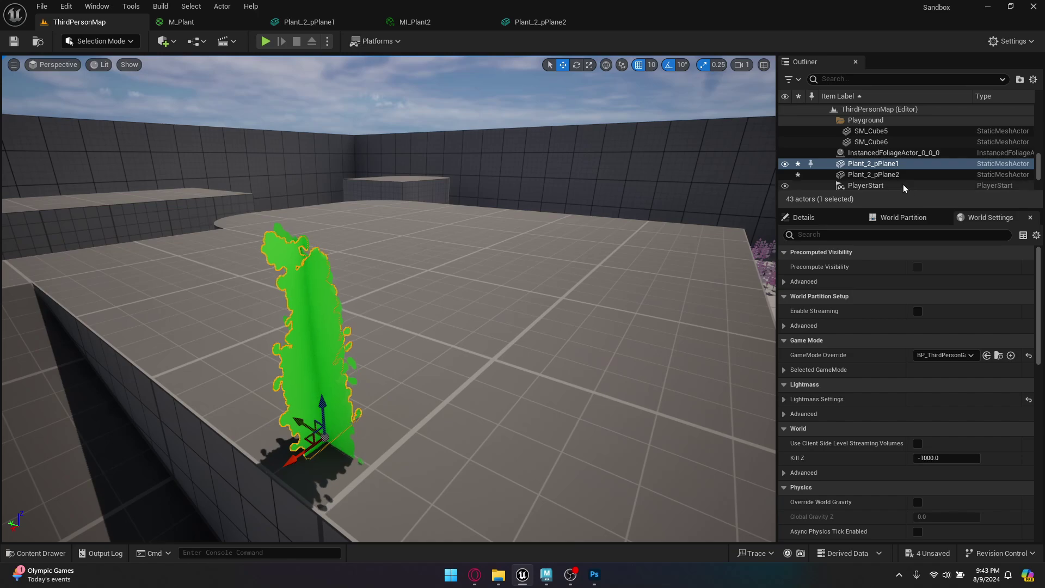
click(892, 174)
ctrl+click(881, 164)
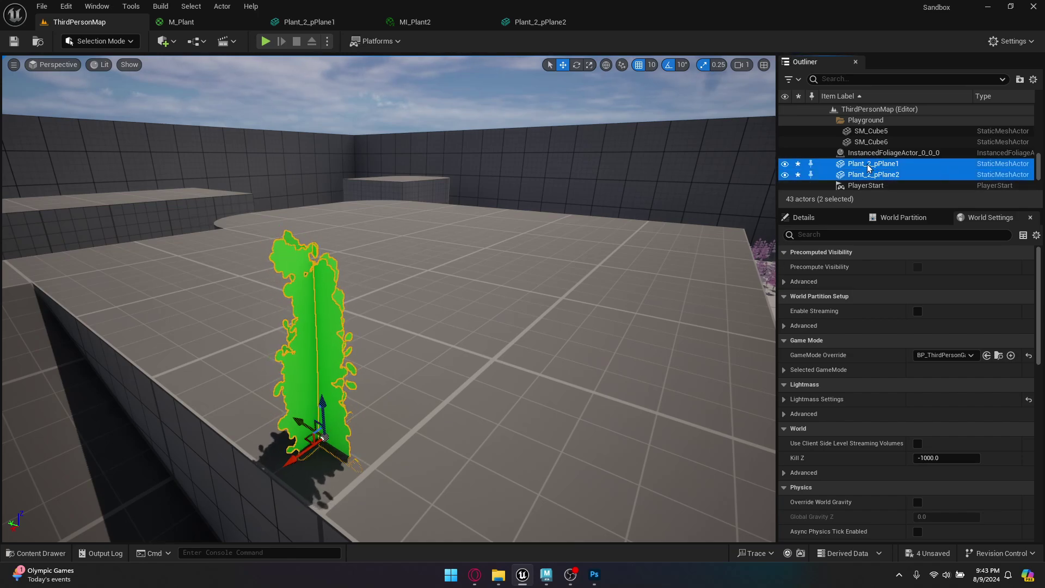
click(222, 6)
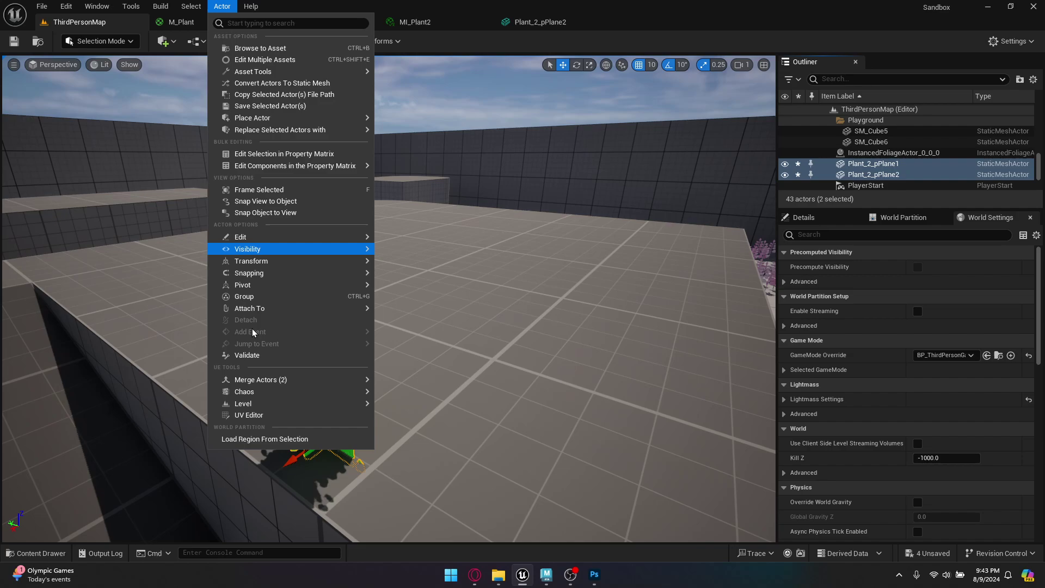
mouse_move(248, 381)
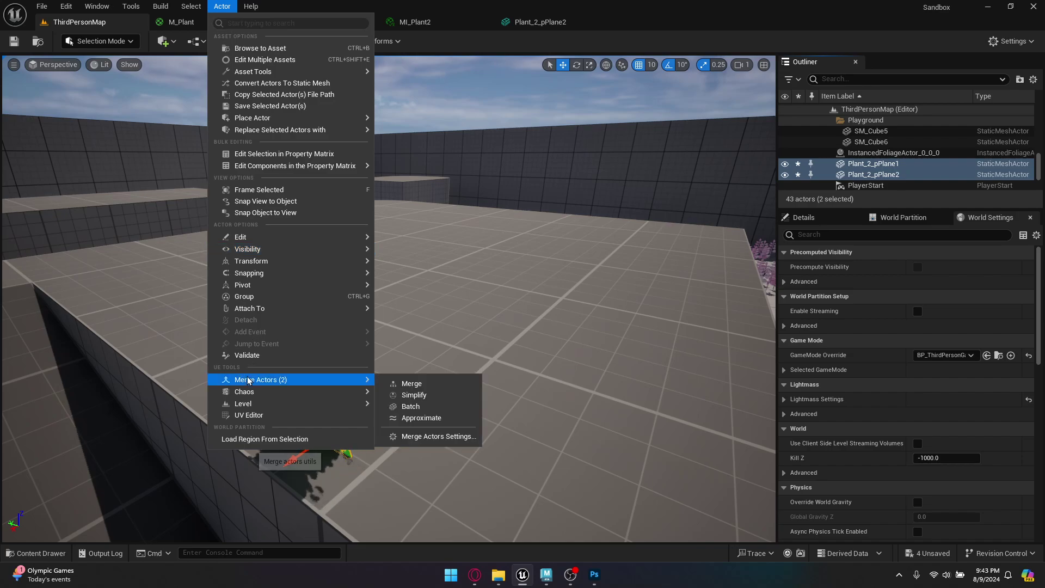
click(404, 384)
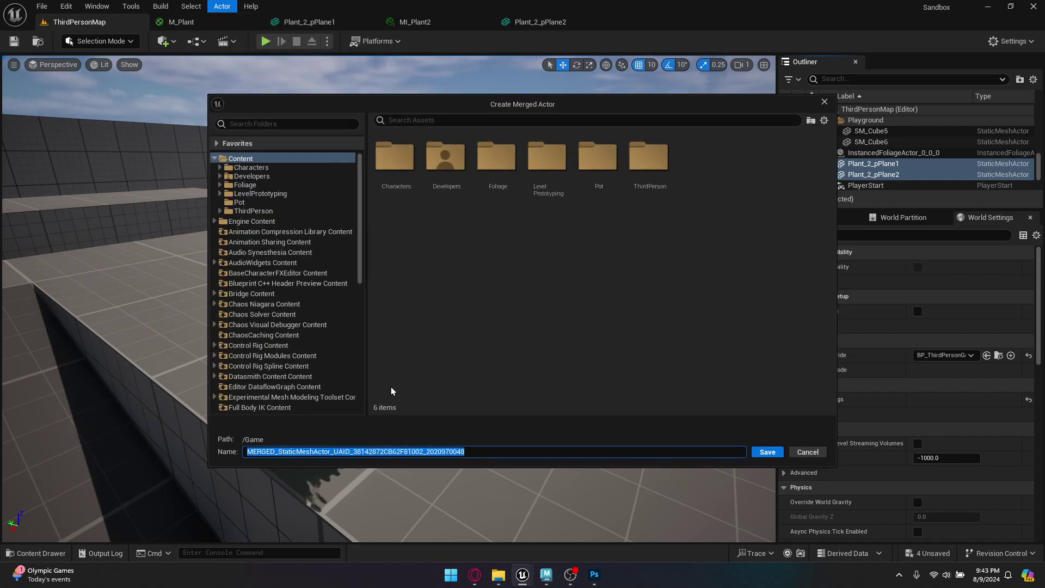
double_click(497, 158)
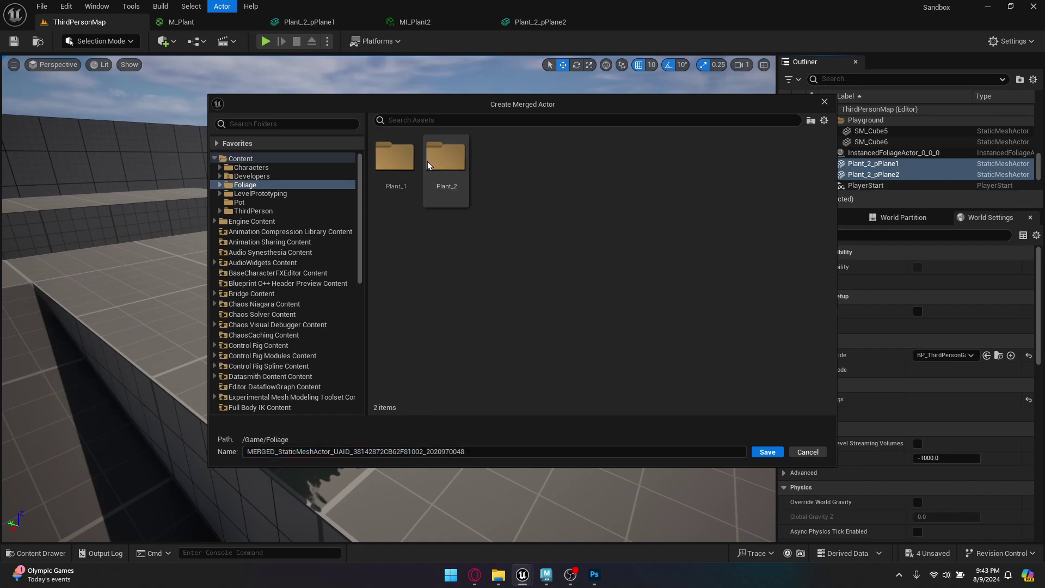
double_click(446, 158)
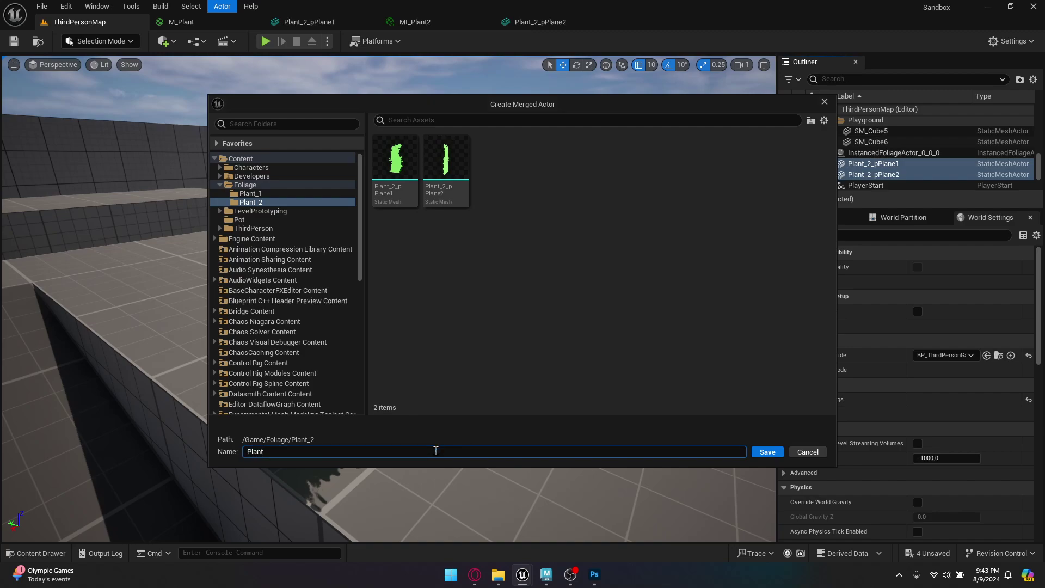
key(Return)
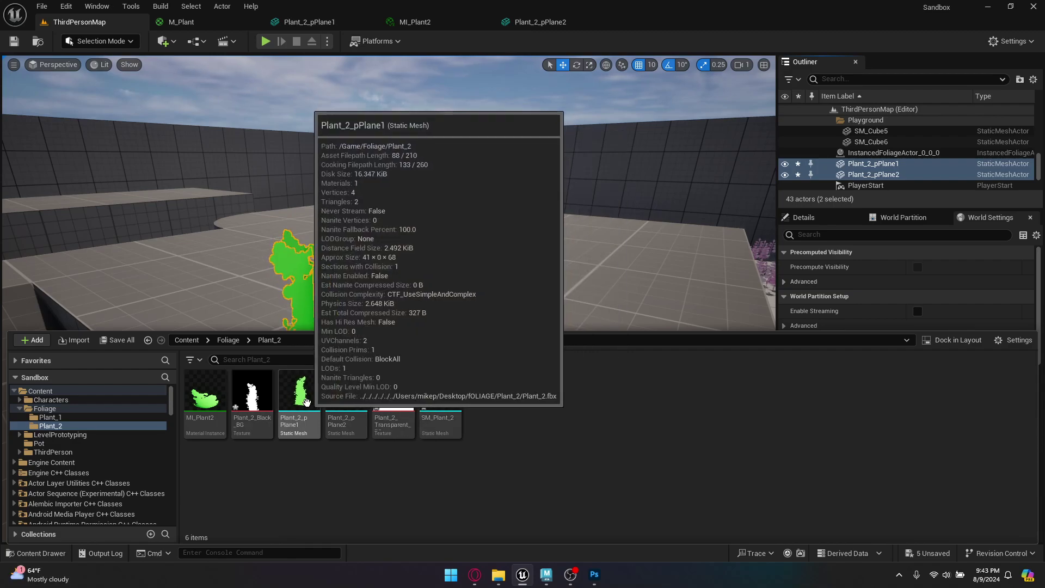
drag(300, 403, 509, 294)
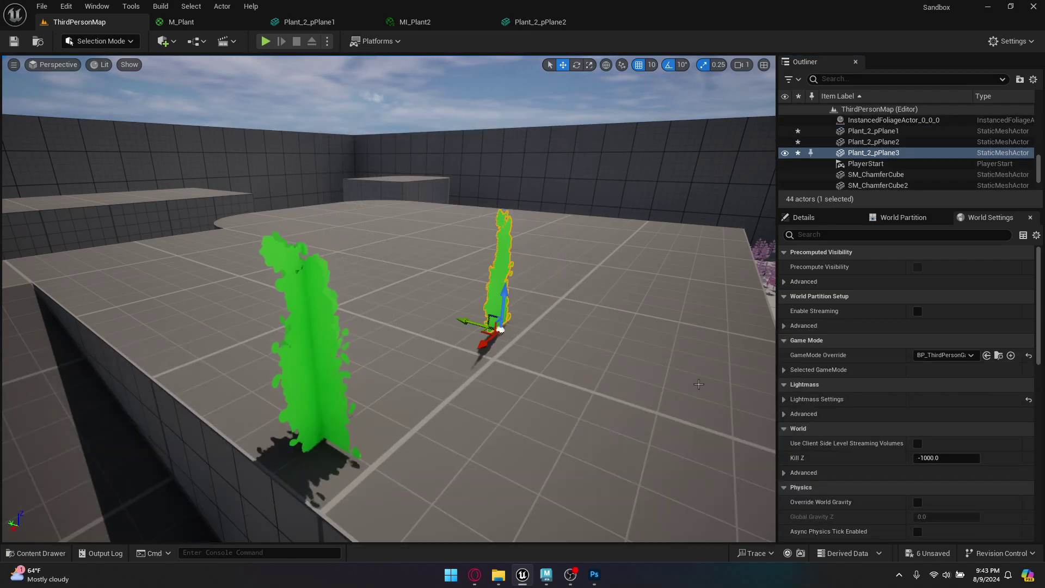
key(Escape)
click(505, 288)
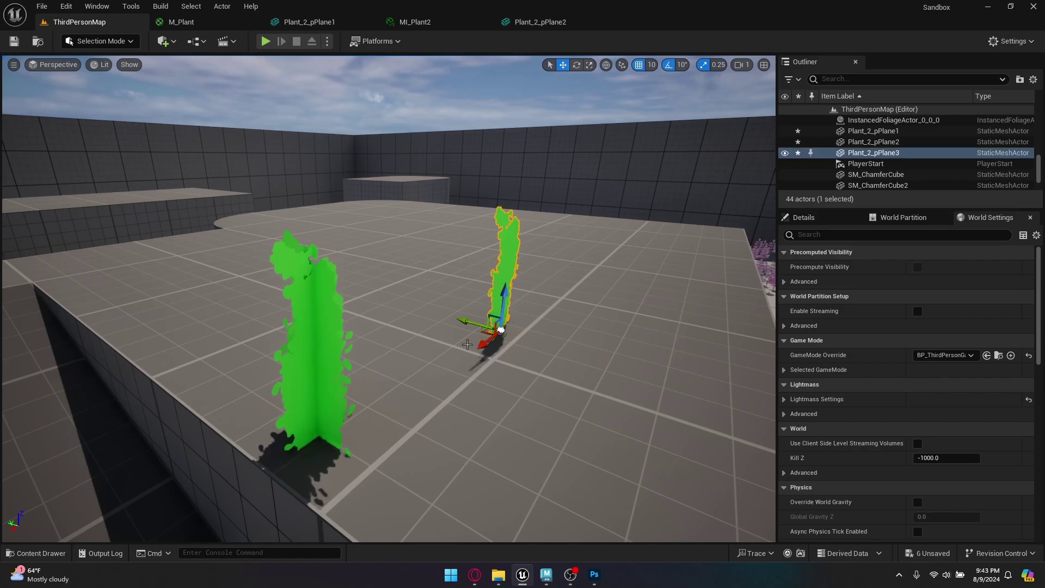
key(Delete)
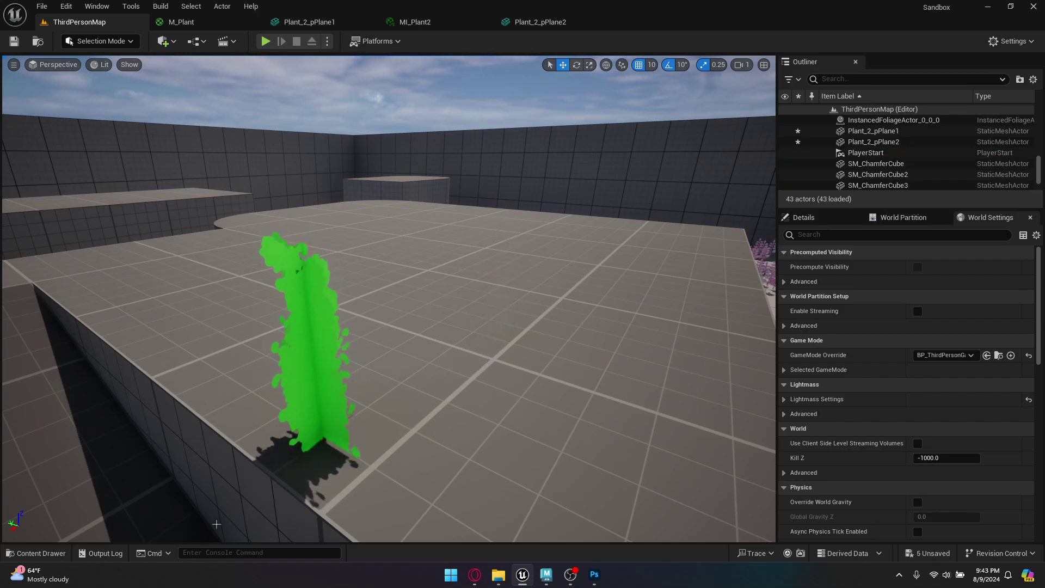
Switch to Foliage Mode and add SM_Plant_2 as a foliage type, saved as SM_Plant_2_FoliageType in the Plant_2 folder.
click(57, 553)
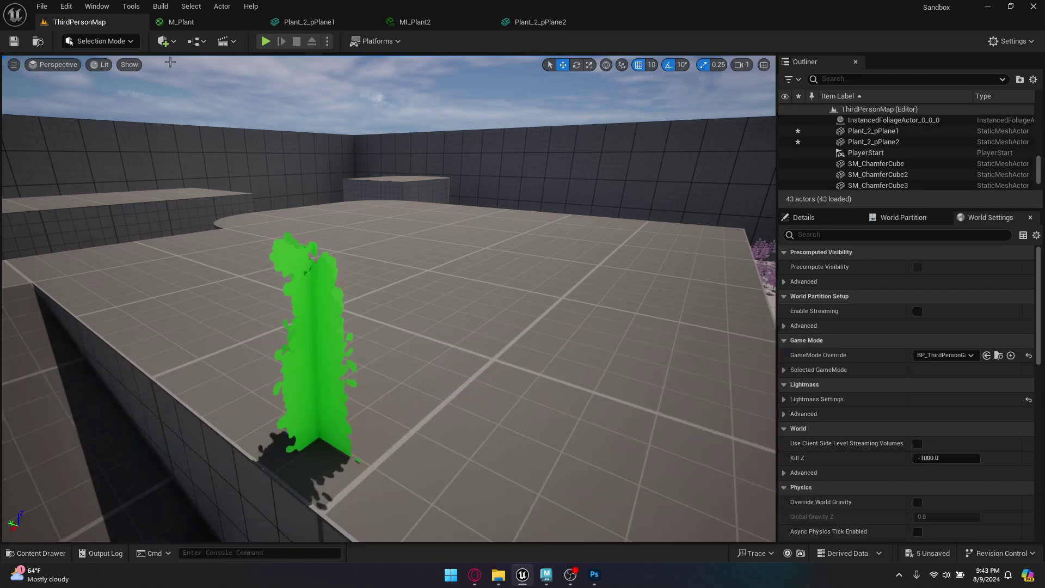
click(102, 41)
click(102, 86)
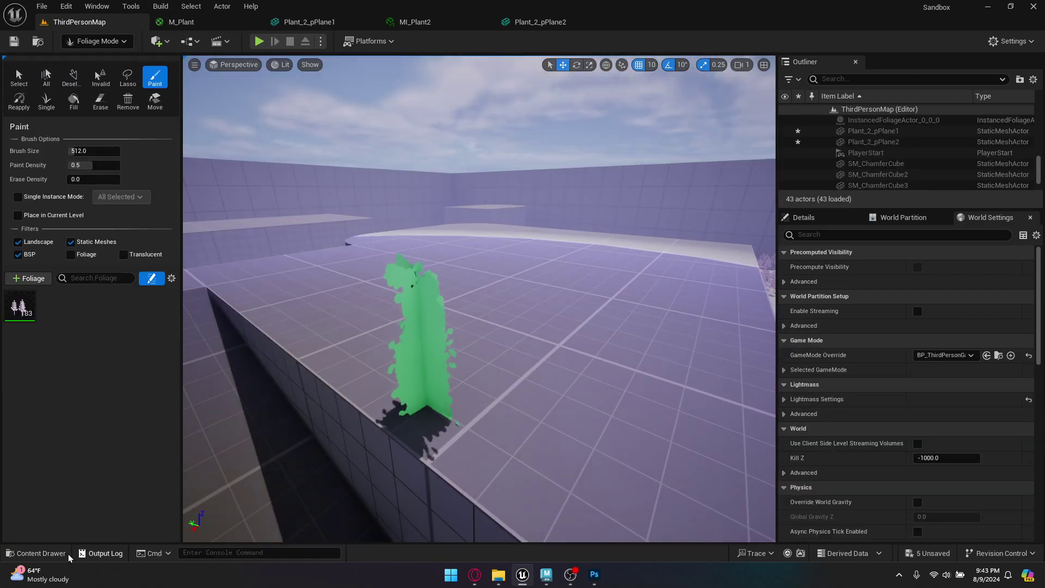
click(60, 553)
drag(460, 414, 125, 299)
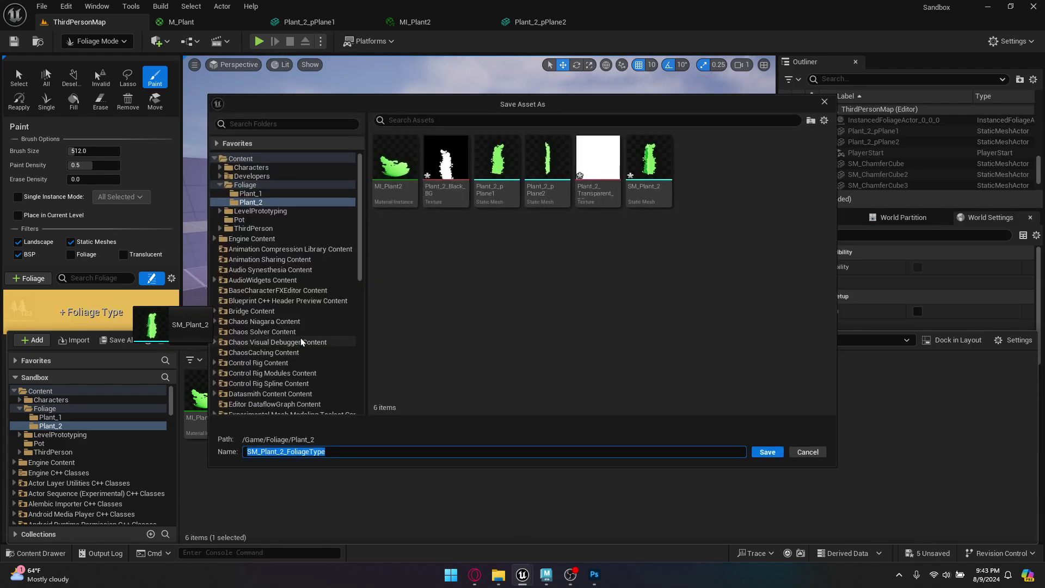
click(761, 451)
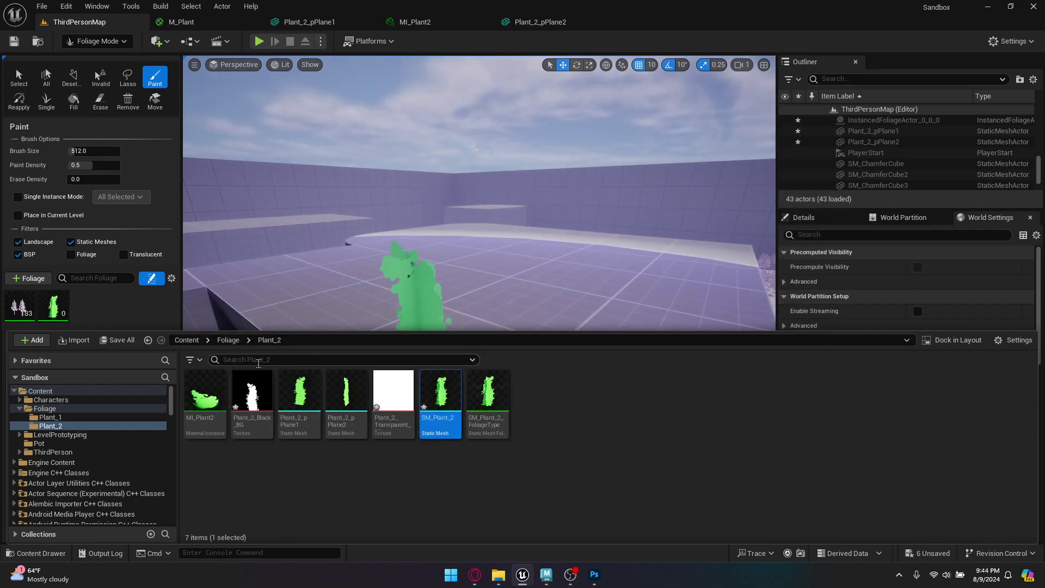
click(93, 307)
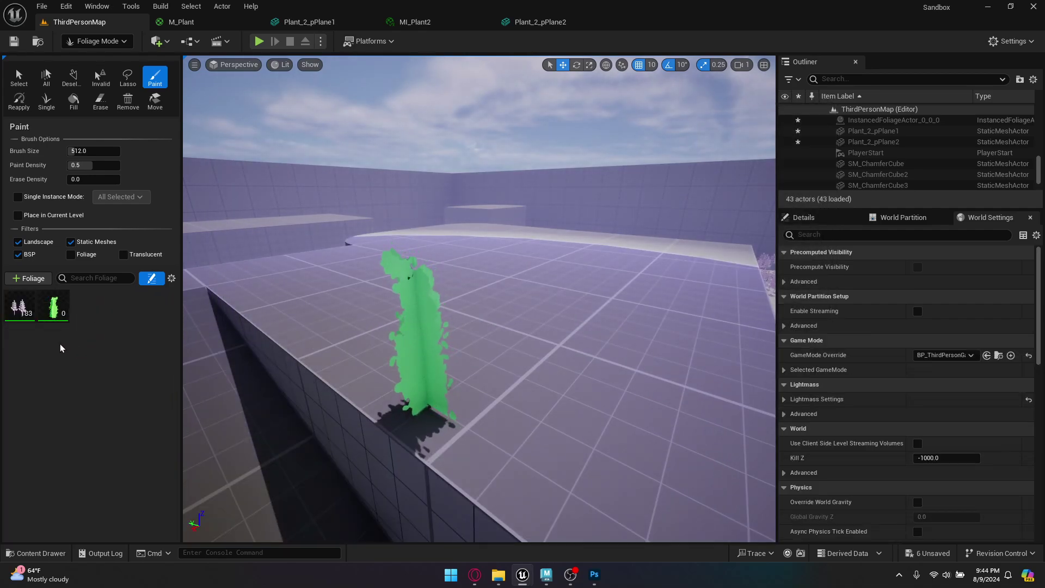
Deactivate the first plant's foliage type and paint SM_Plant_2 foliage across the level floor among the existing purple plants.
click(11, 298)
right_drag(561, 319, 521, 290)
click(521, 290)
drag(521, 290, 378, 303)
right_drag(392, 316, 515, 321)
mouse_move(534, 359)
mouse_down()
mouse_move(442, 370)
mouse_move(182, 319)
mouse_up()
right_drag(413, 320, 272, 321)
drag(439, 319, 499, 234)
mouse_move(499, 233)
right_down()
mouse_move(604, 261)
mouse_move(596, 247)
mouse_move(458, 212)
mouse_move(474, 209)
right_up()
key(w)
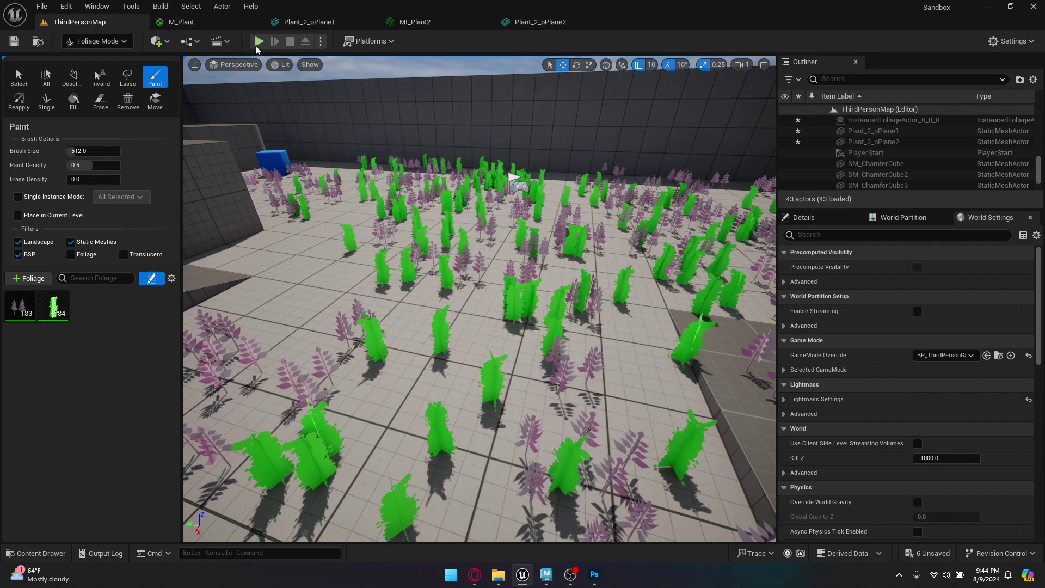
Play-test ThirdPersonMap, running the character through the painted purple and green plants to check their look and wind motion, and end the session.
click(256, 45)
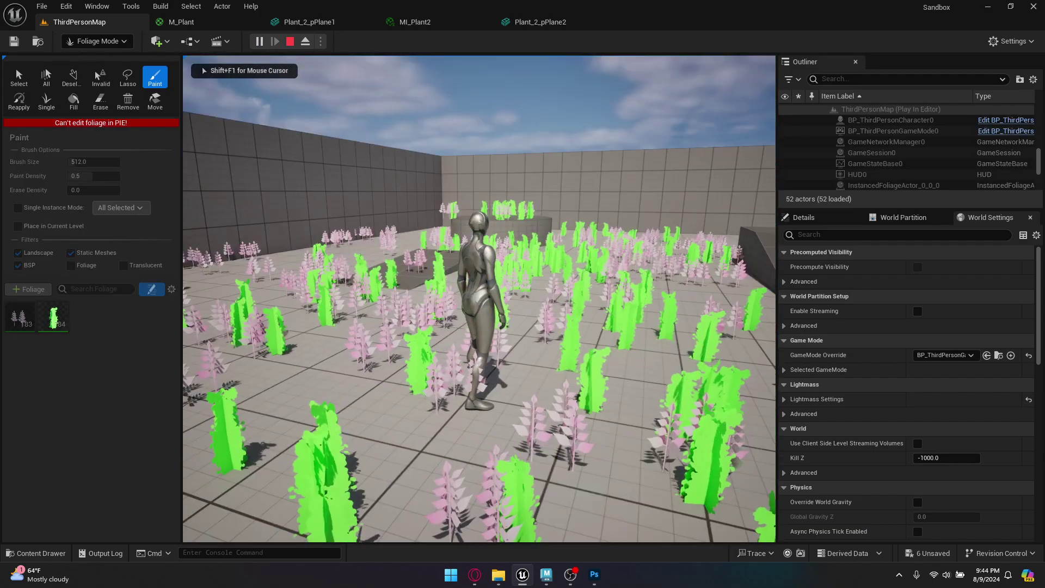
key(a)
key(s)
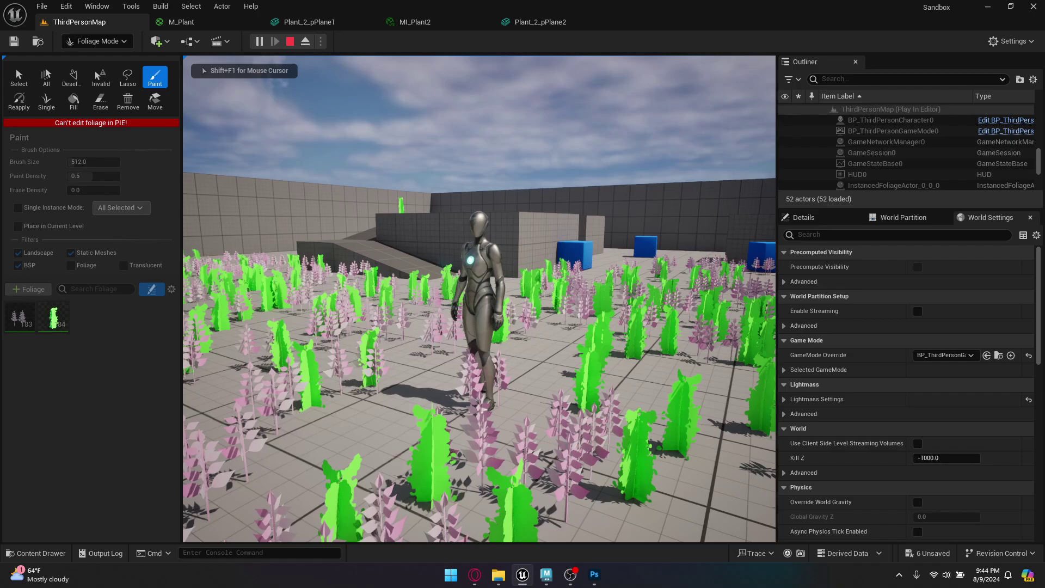
key(w)
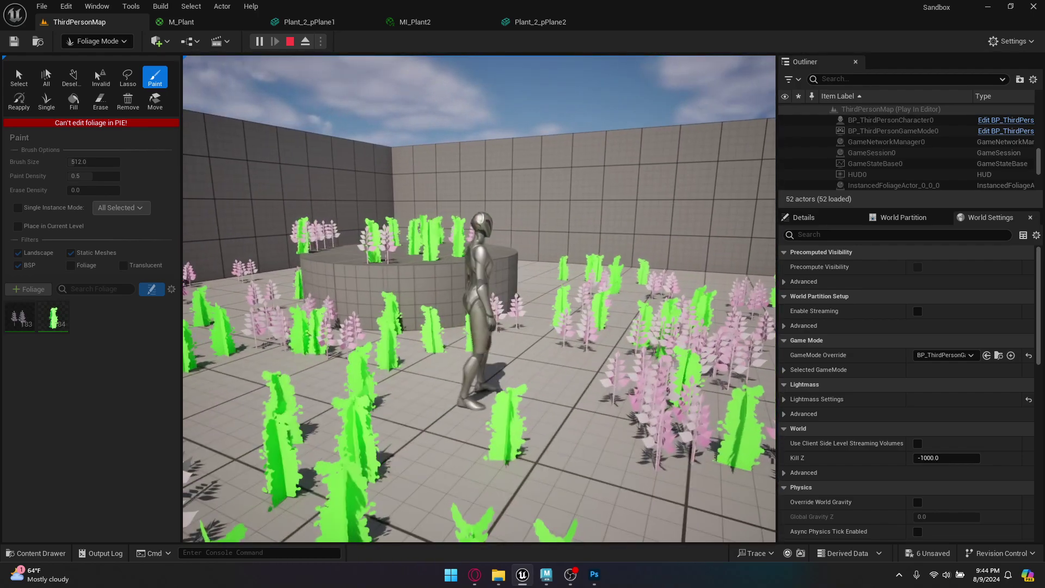
key(s)
key(w)
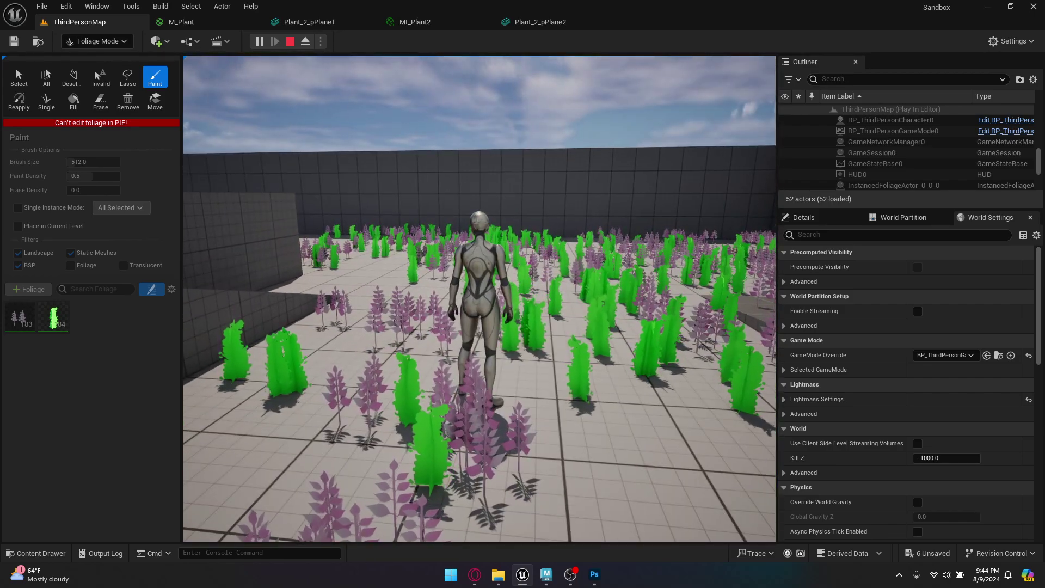
key(w)
key(s)
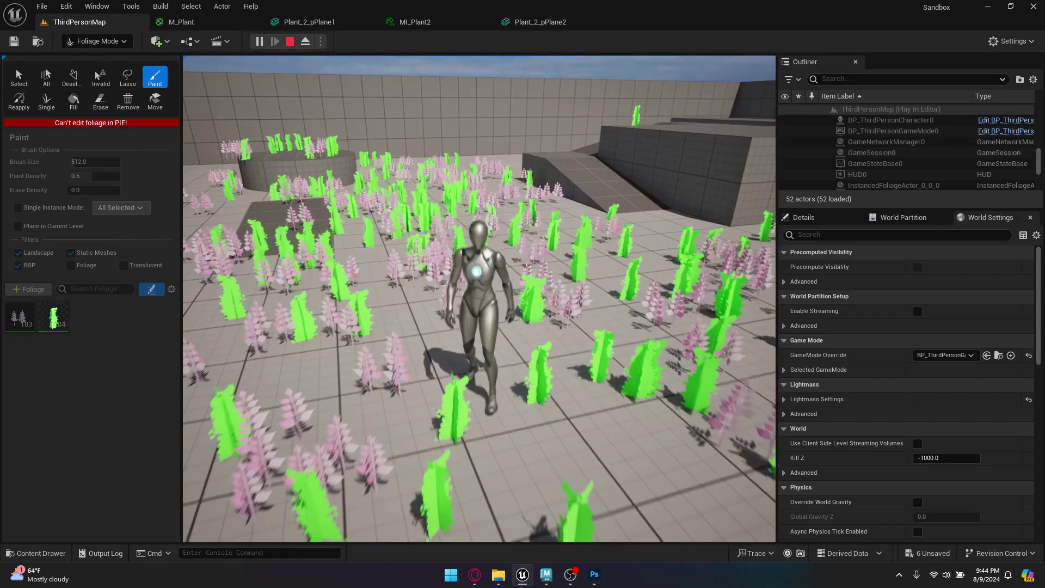
key(s)
key(a)
key(w)
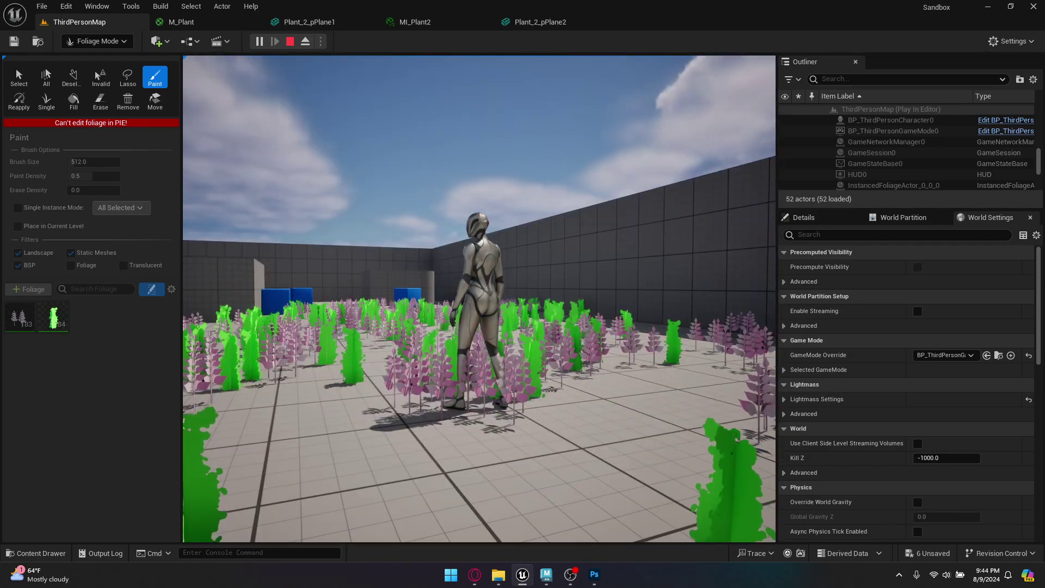
key(Escape)
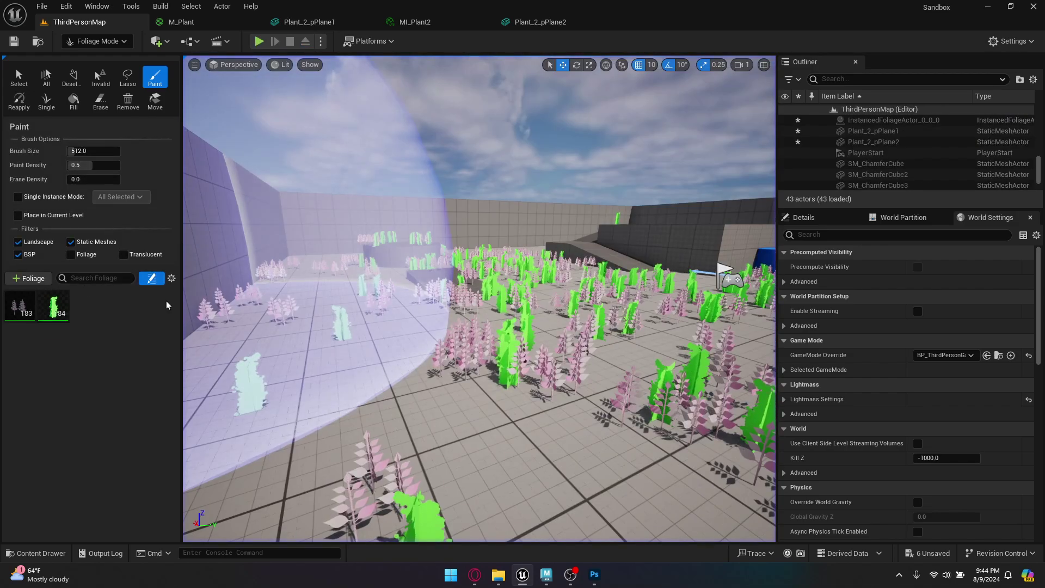
Review the color, texture and wind parameters of the MI_Plant2 material instance.
click(284, 23)
click(409, 20)
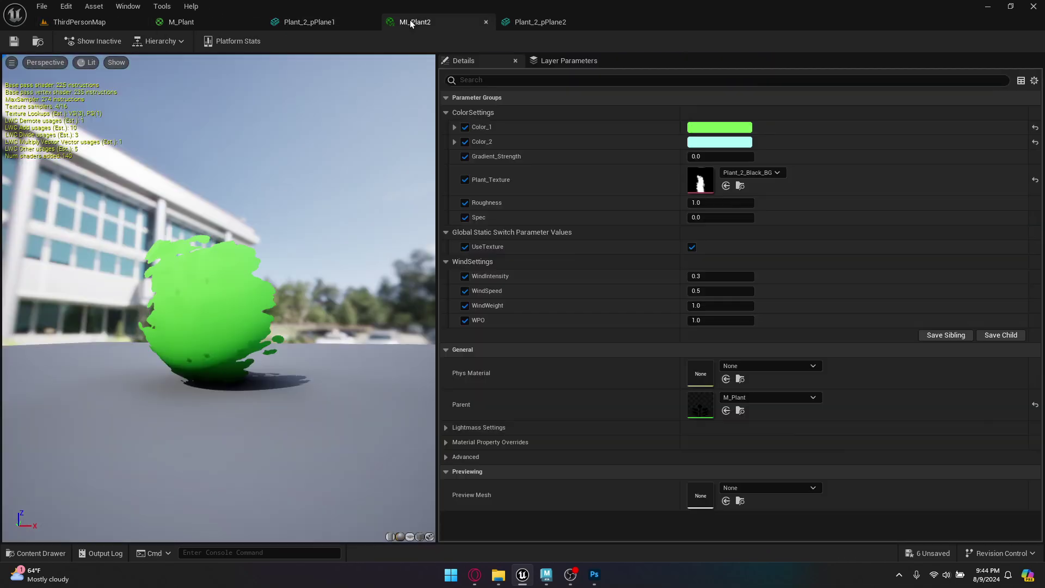
click(227, 23)
click(83, 22)
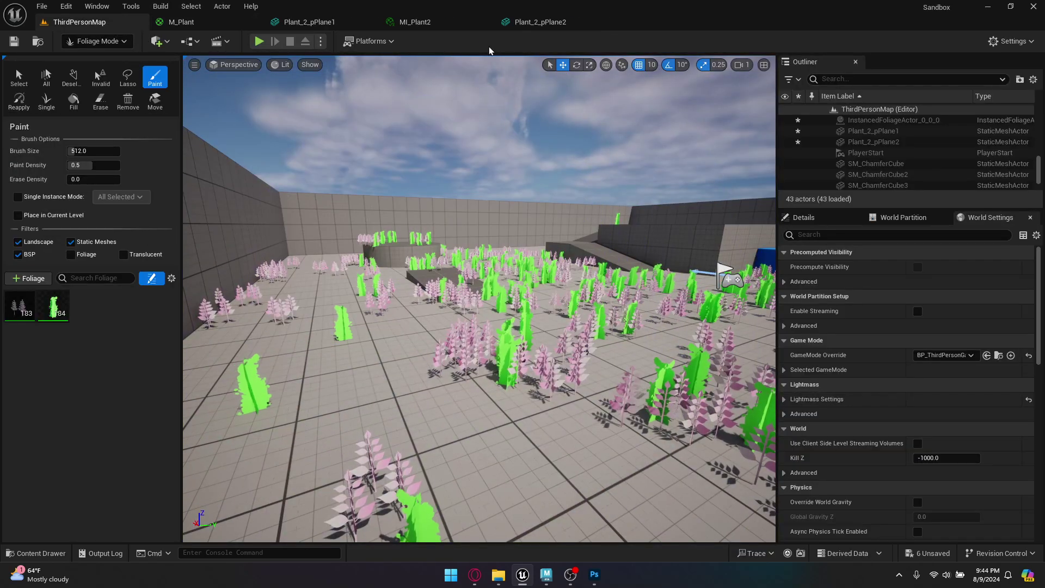
click(540, 22)
click(468, 22)
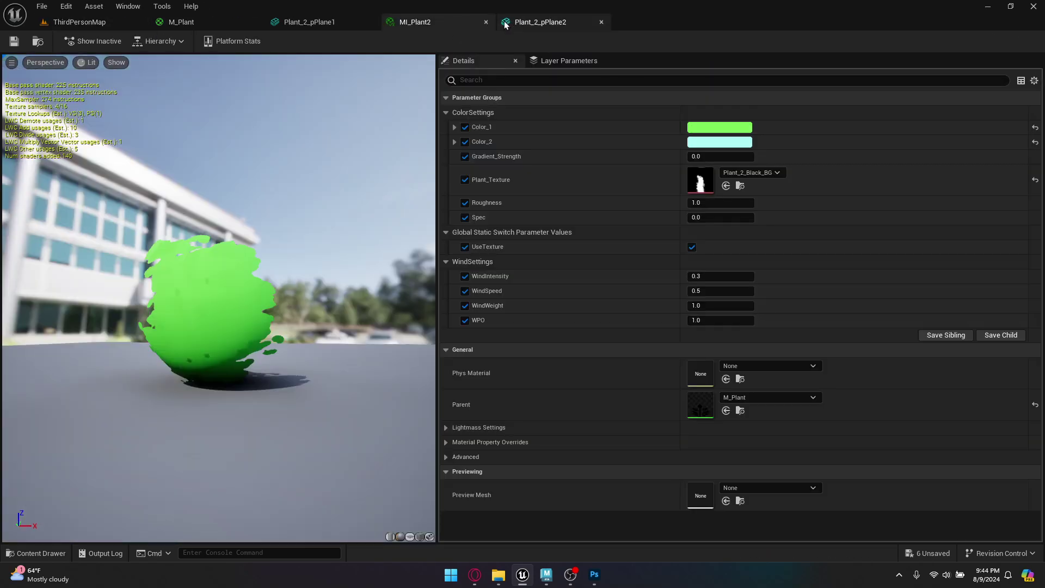
Inspect the Plant_2_pPlane2 mesh with its MI_Plant2 material from several distances and angles in the mesh preview.
click(539, 21)
key(d)
right_drag(387, 297, 357, 357)
key(w)
scroll(408, 379, down, 5)
drag(409, 379, 415, 359)
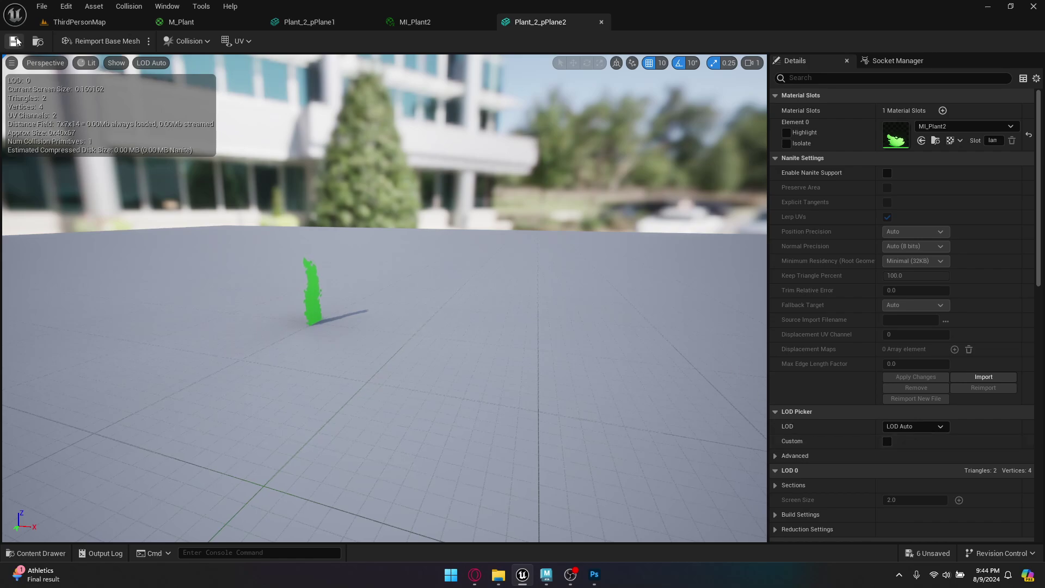
Return to ThirdPersonMap and look over the painted foliage around the raised platforms.
click(76, 22)
mouse_move(543, 307)
right_down()
mouse_move(604, 294)
mouse_move(560, 298)
mouse_move(580, 297)
right_up()
key(a)
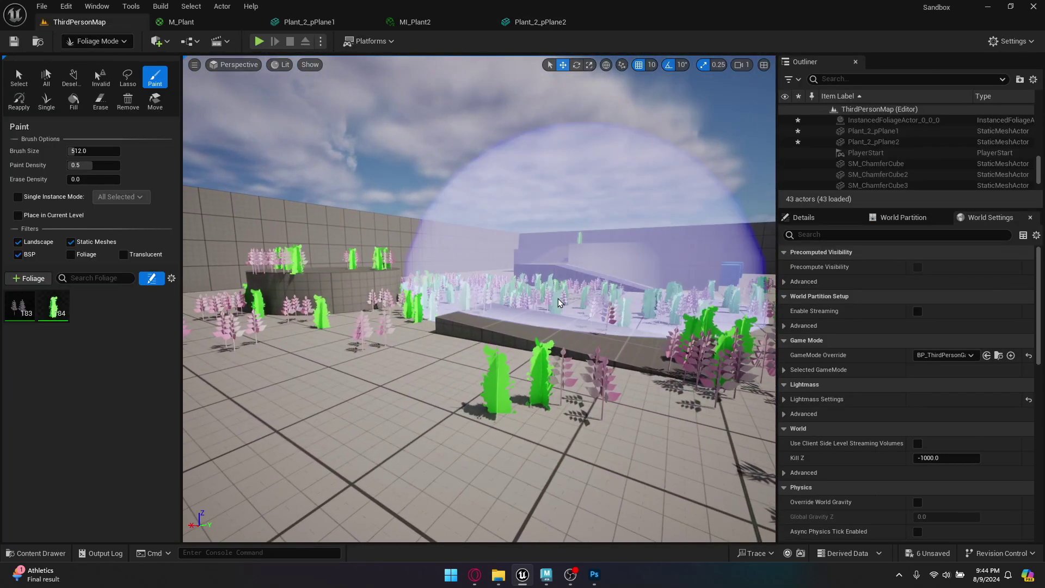